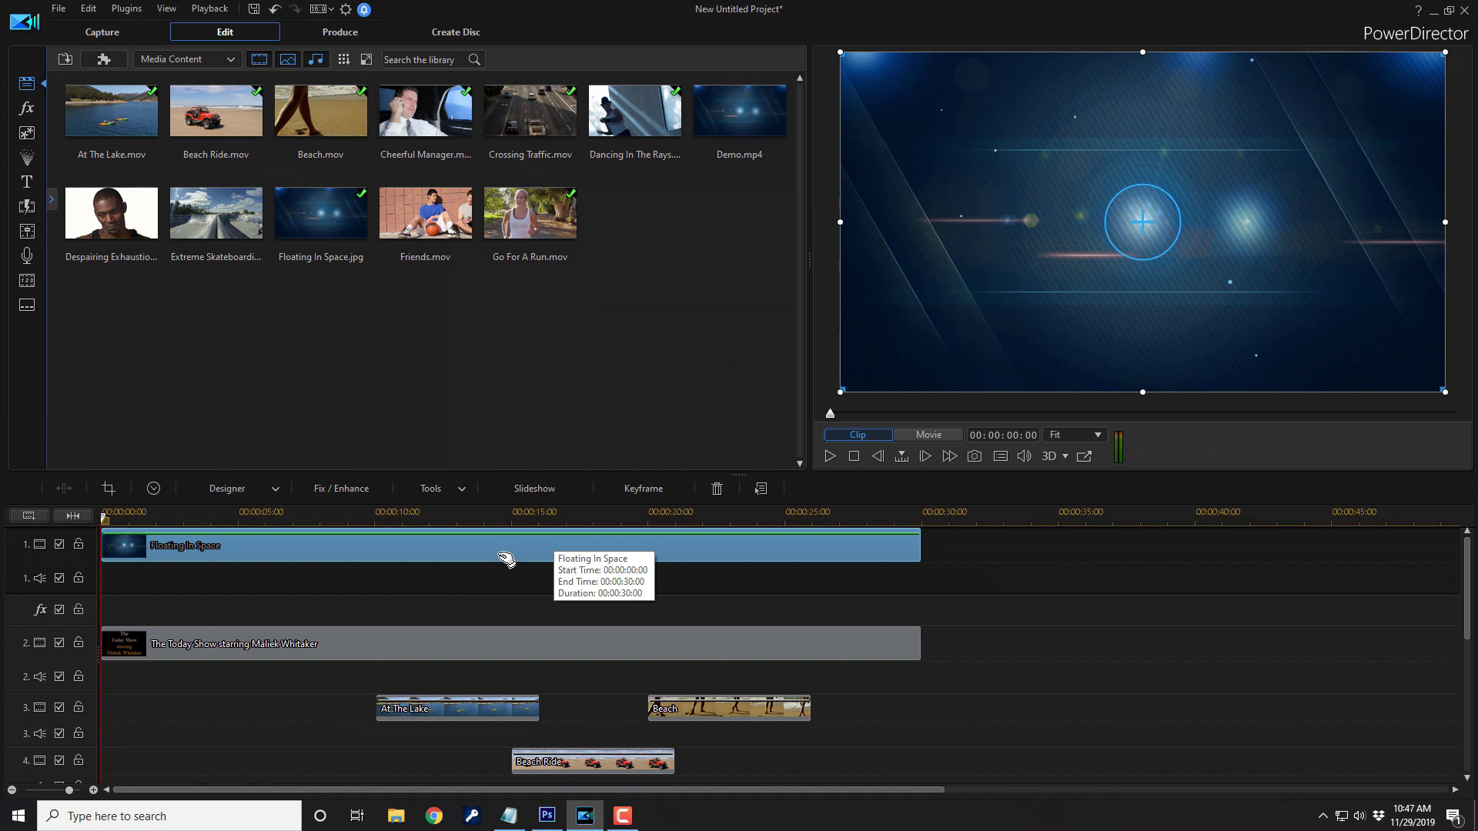
# - Open the Today Show title clip on track 2 for editing in the Title Designer
pyautogui.click(456, 644)
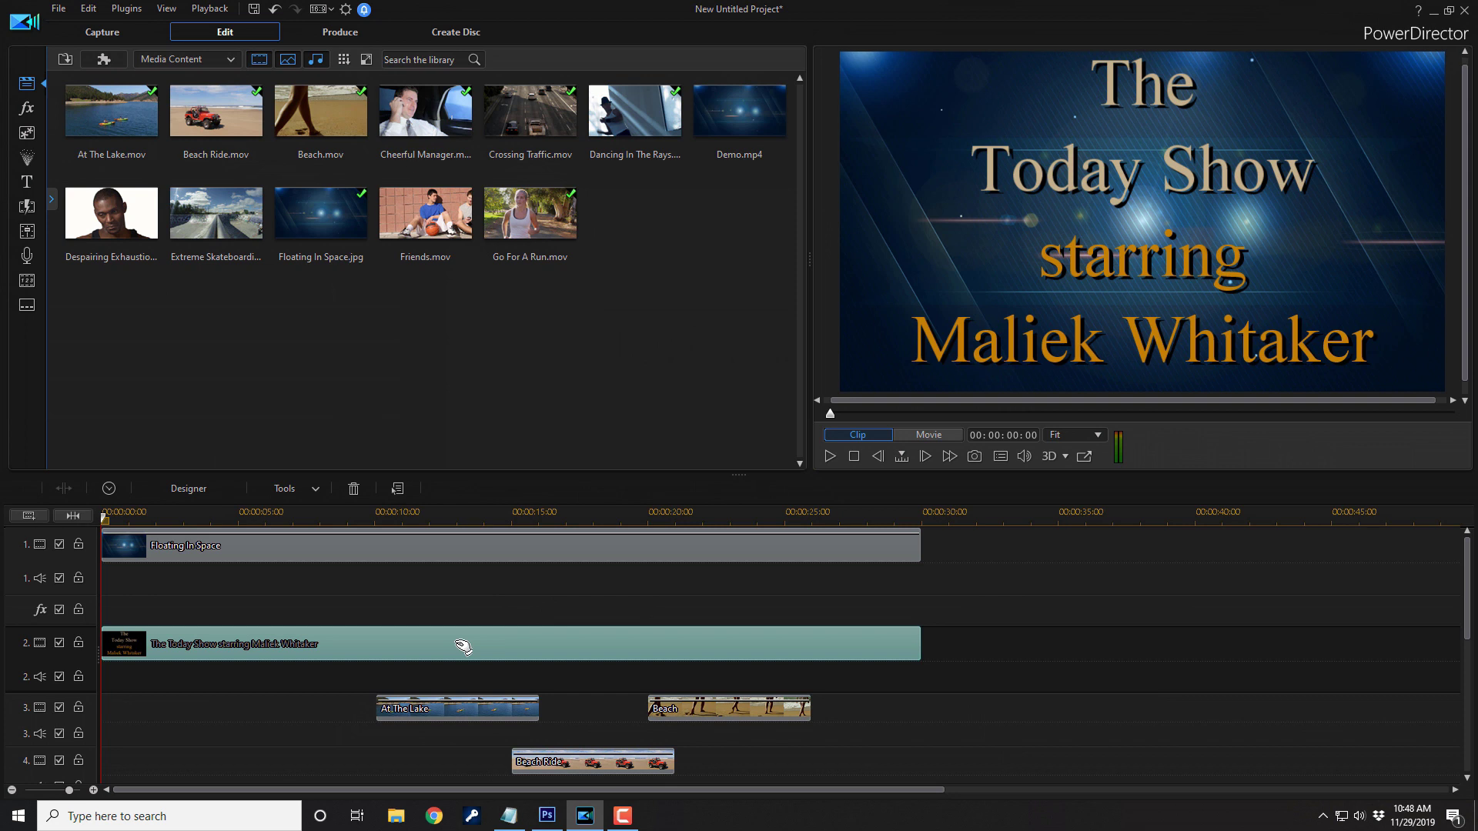
pyautogui.click(27, 184)
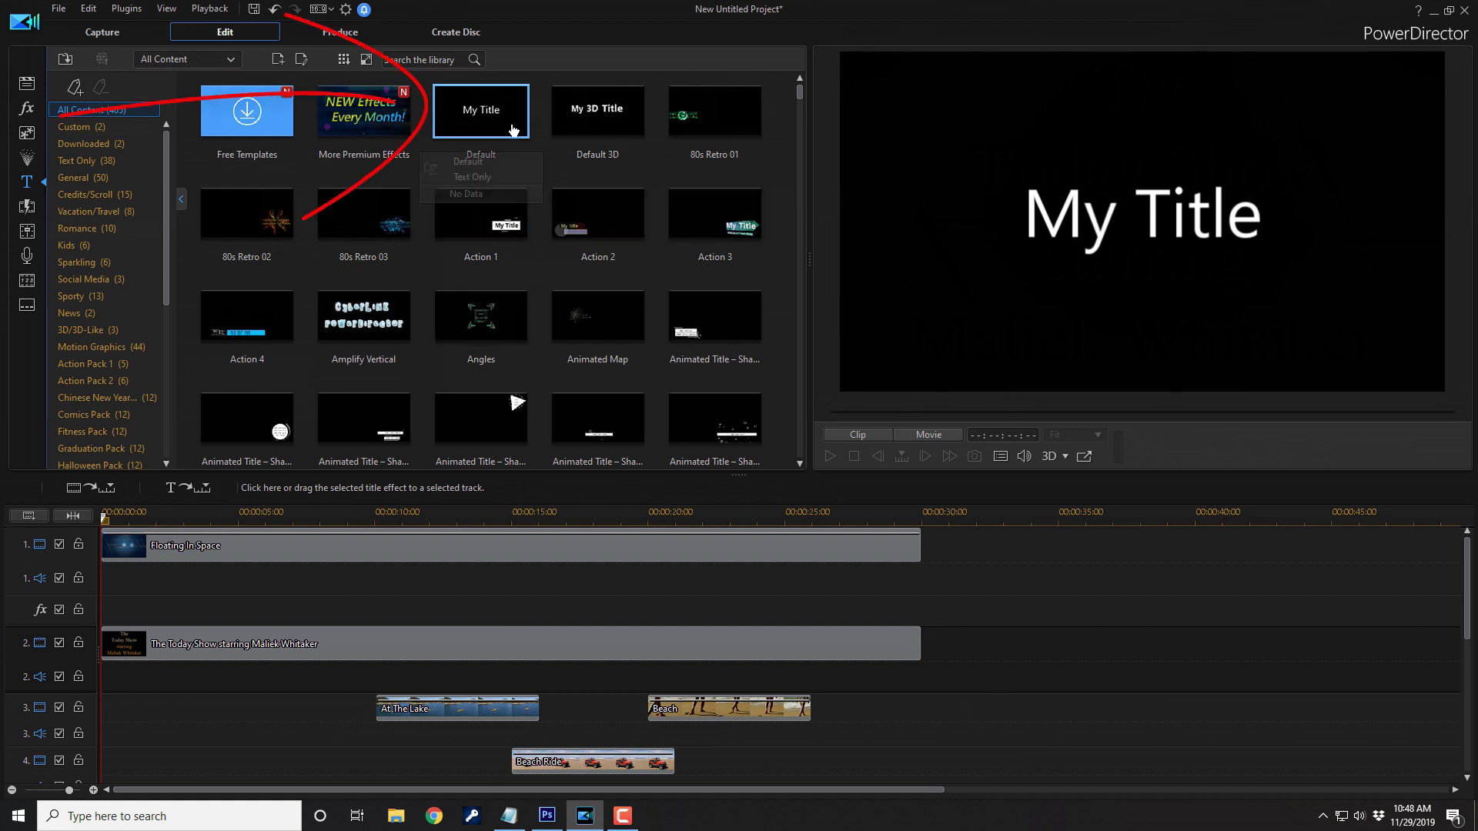
pyautogui.moveTo(514, 131)
pyautogui.mouseDown()
pyautogui.moveTo(539, 210)
pyautogui.moveTo(959, 565)
pyautogui.moveTo(940, 646)
pyautogui.moveTo(923, 575)
pyautogui.moveTo(508, 127)
pyautogui.mouseUp()
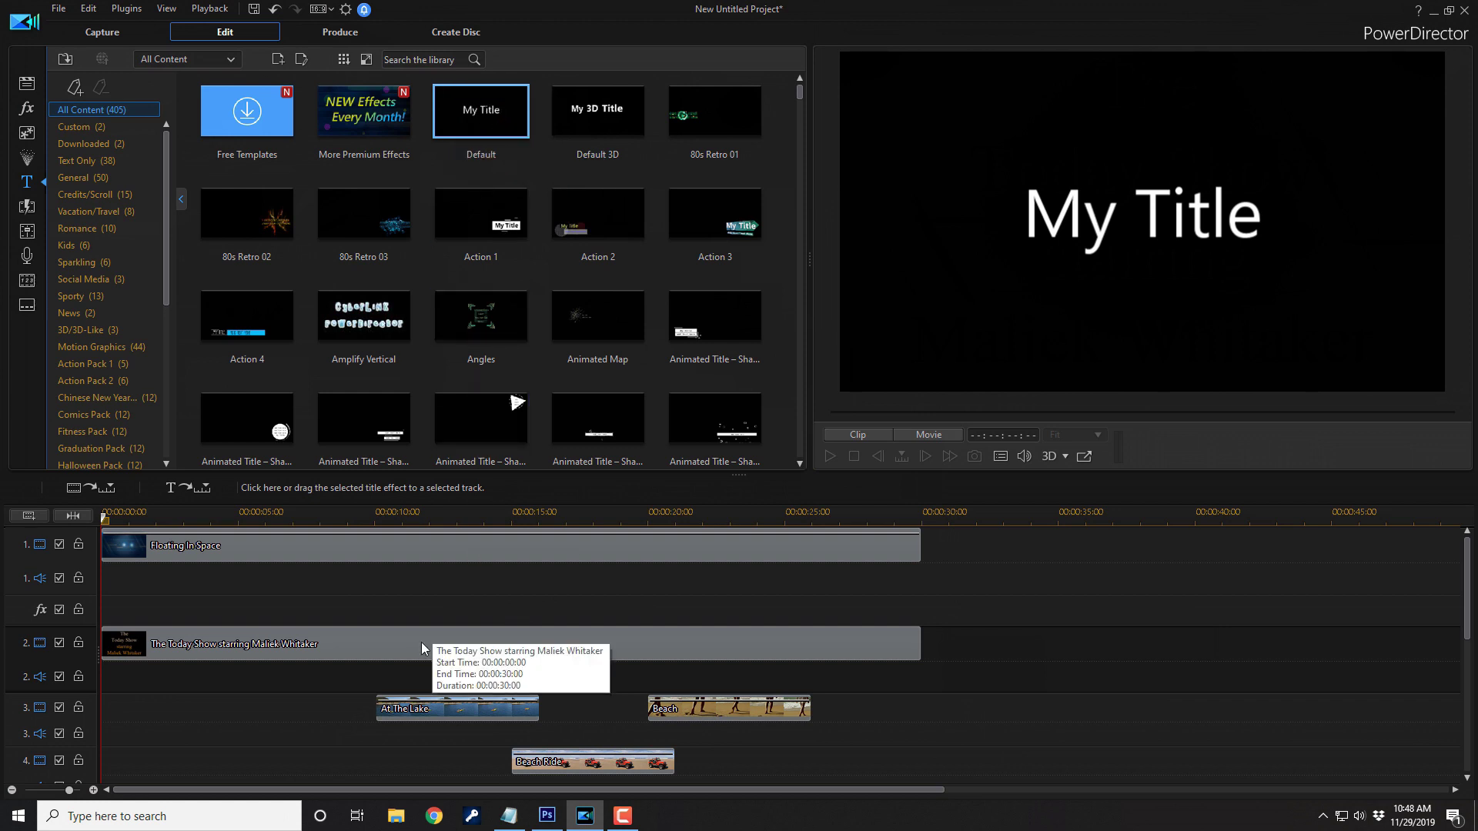
pyautogui.click(422, 644)
pyautogui.doubleClick(422, 644)
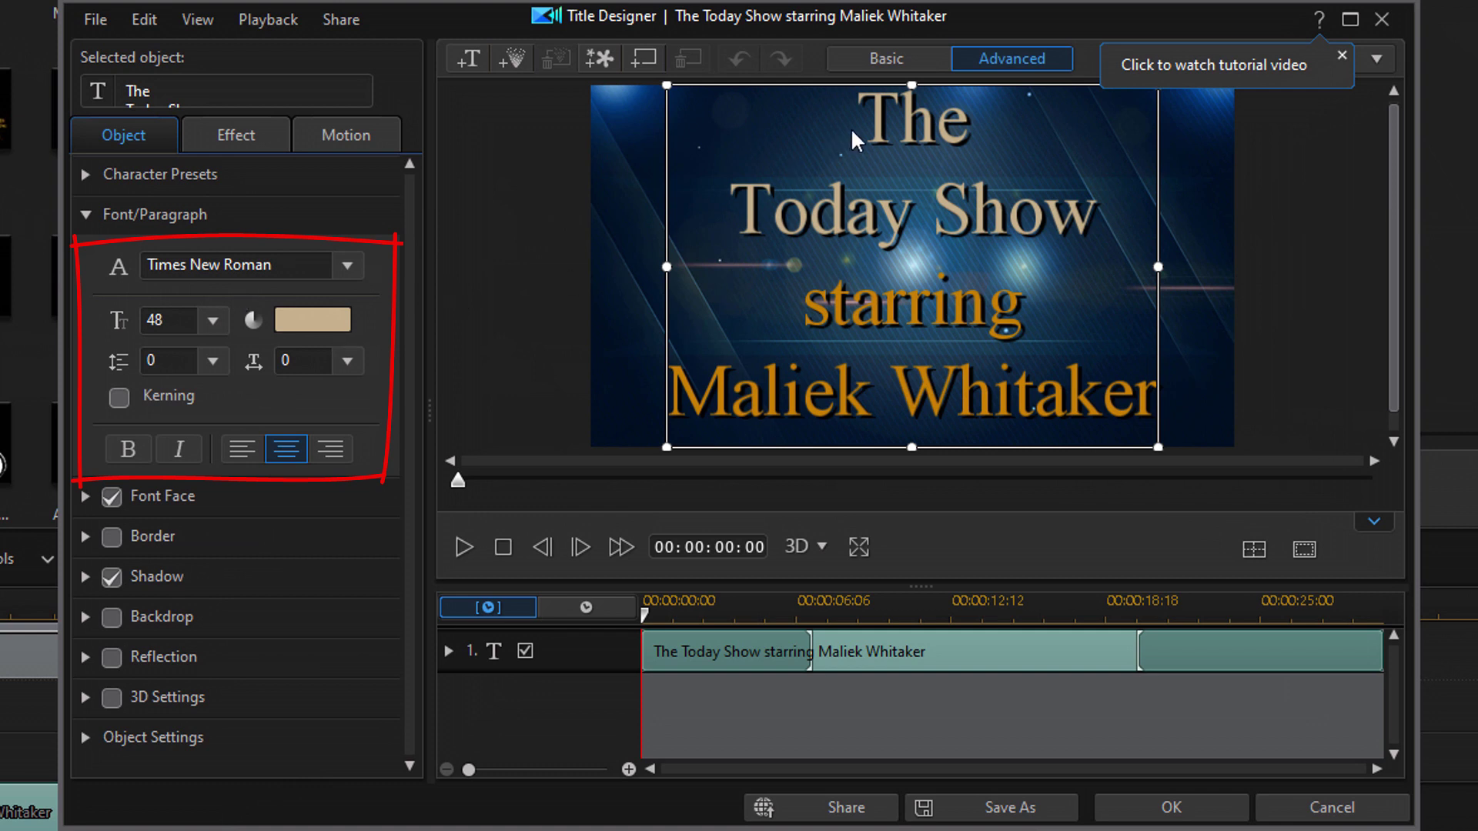
# - Set the font colour of the title lines "The Today Show" to tan, RGB 196, 176, 139
pyautogui.moveTo(852, 127); pyautogui.dragTo(1096, 225)
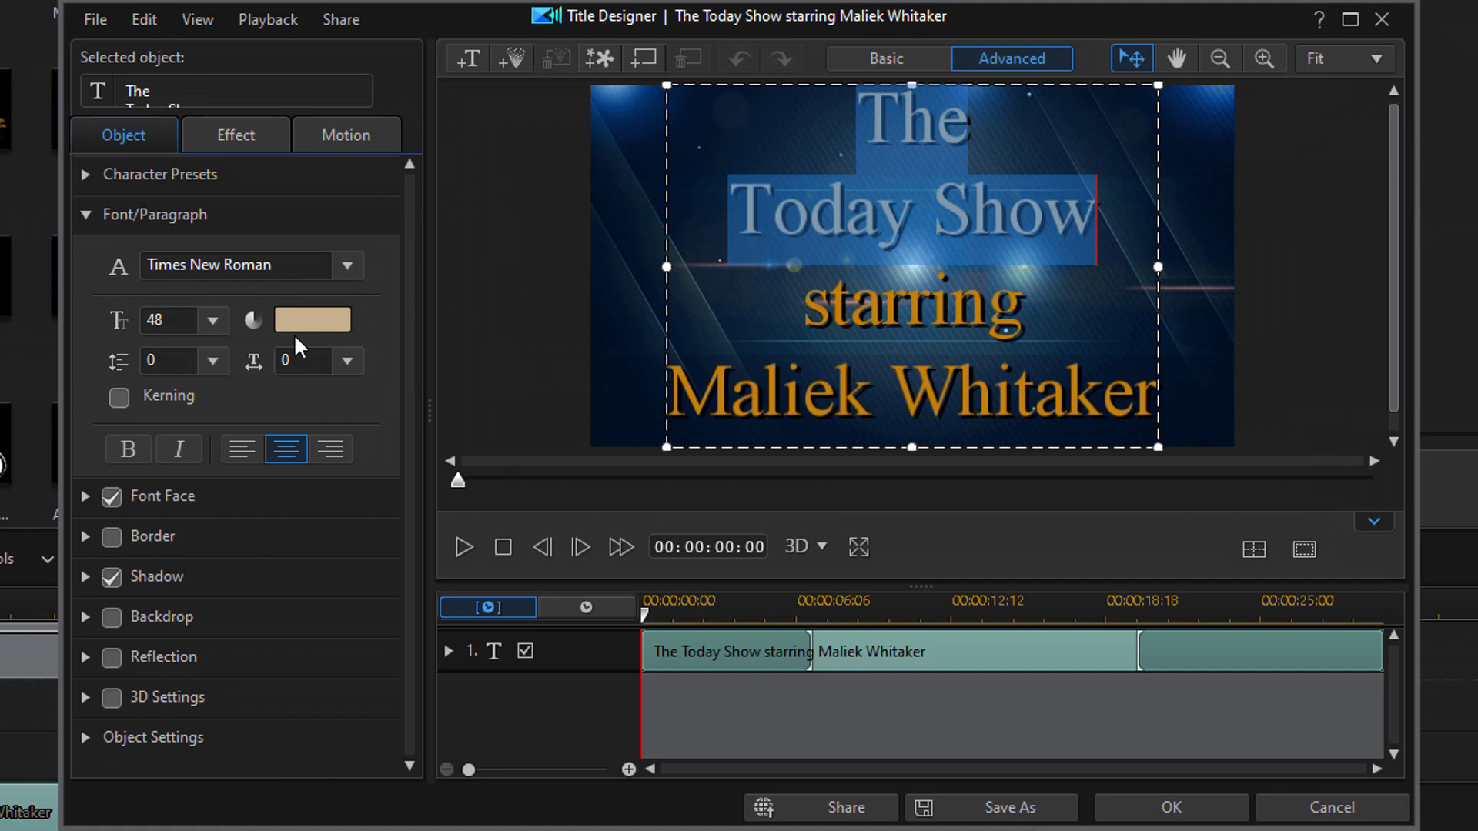
pyautogui.click(311, 320)
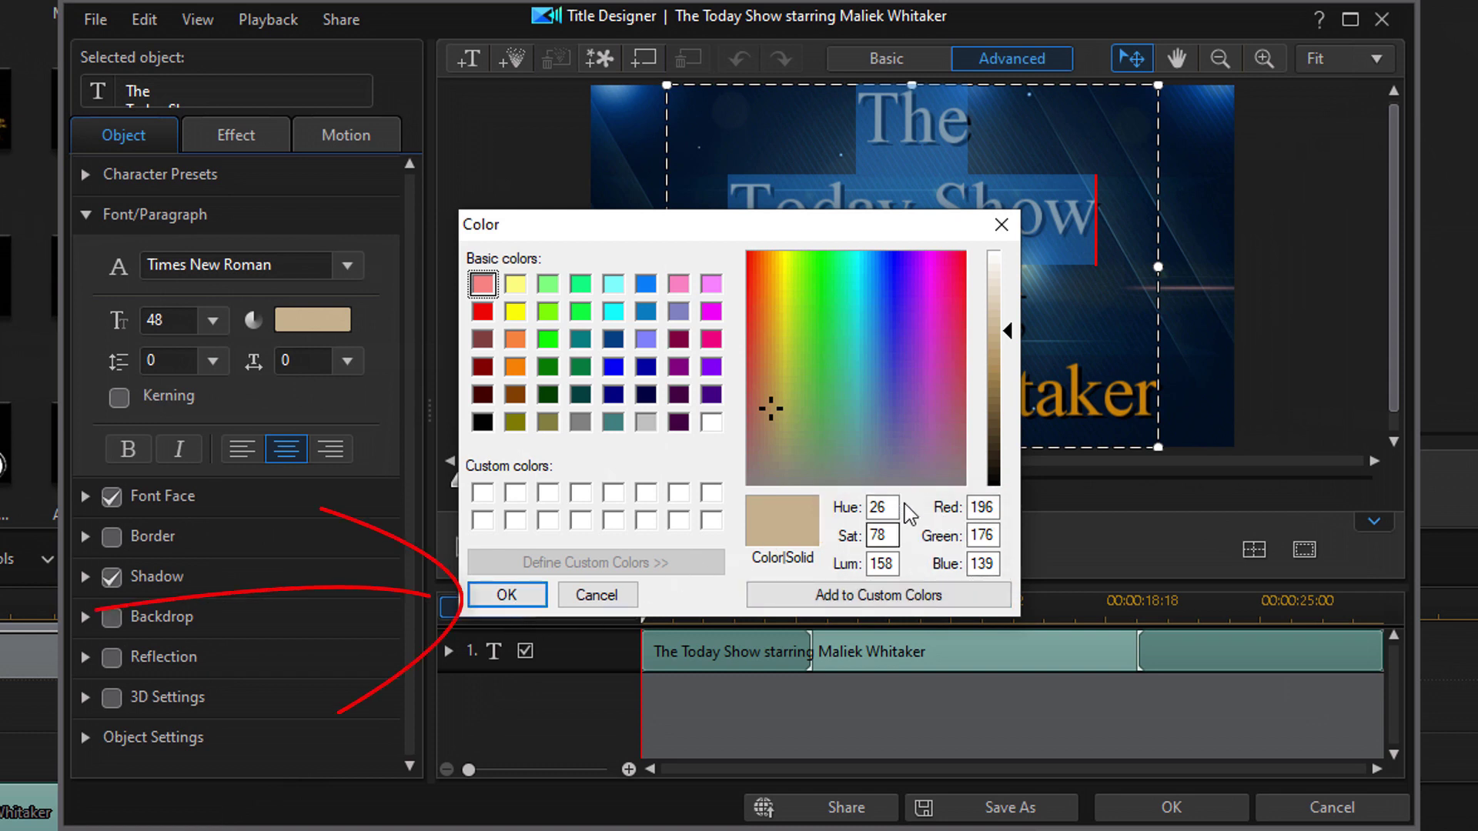
pyautogui.click(507, 598)
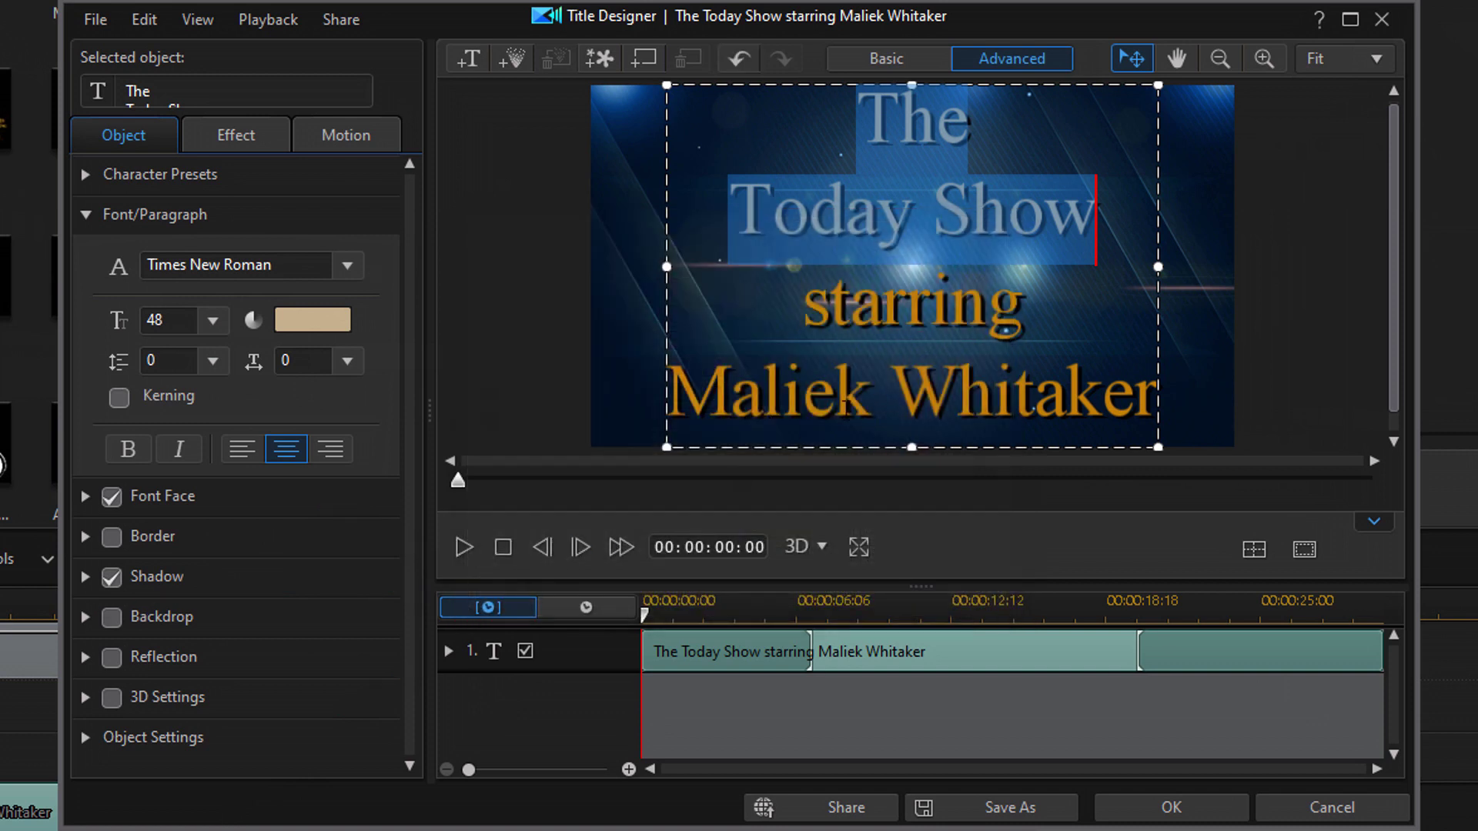
# - Set the font colour of the "starring" line and the performer's name to orange, RGB 195, 129, 6
pyautogui.moveTo(804, 309); pyautogui.dragTo(1156, 398)
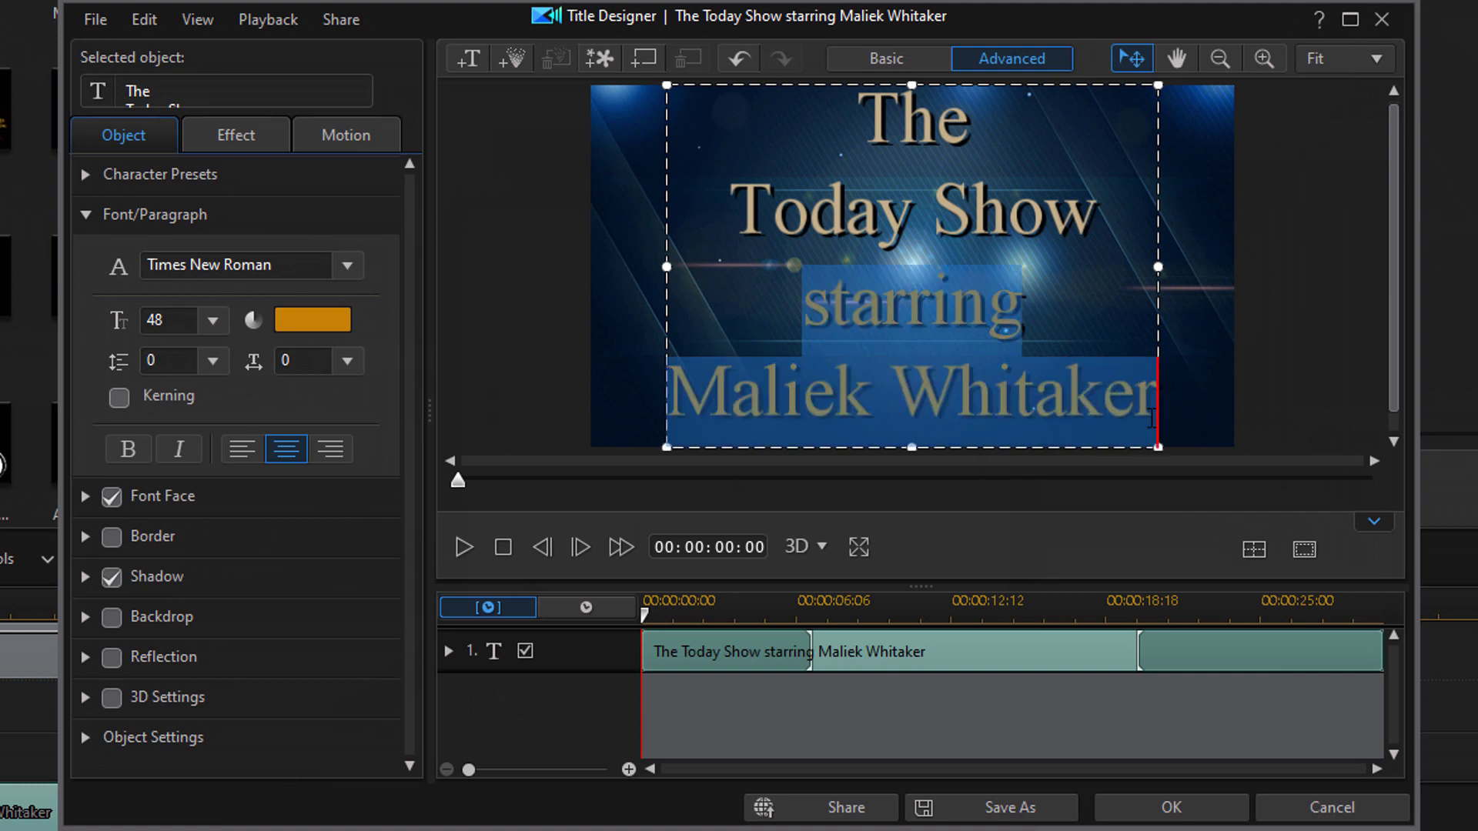
pyautogui.click(314, 322)
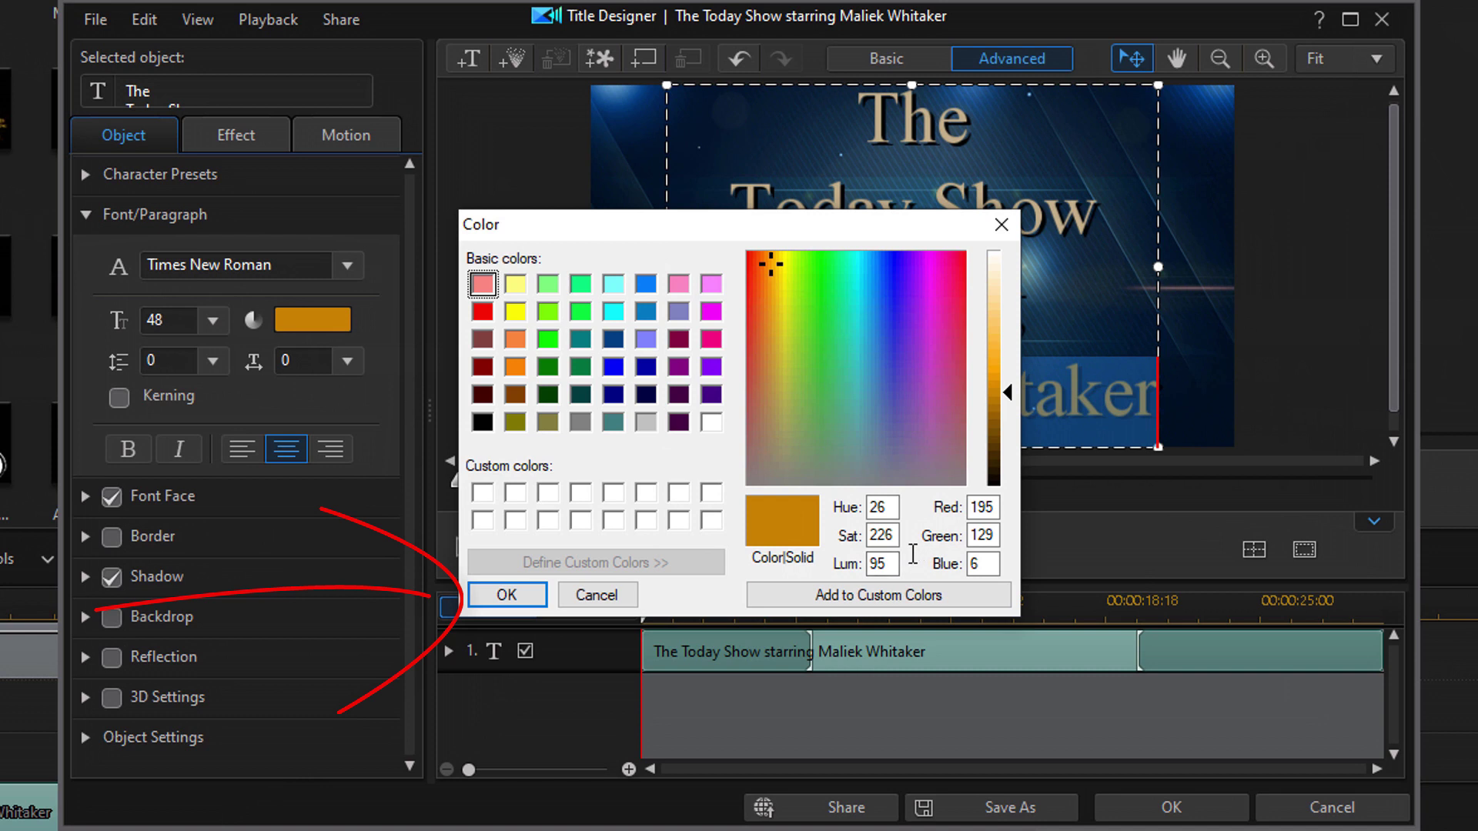
pyautogui.click(505, 596)
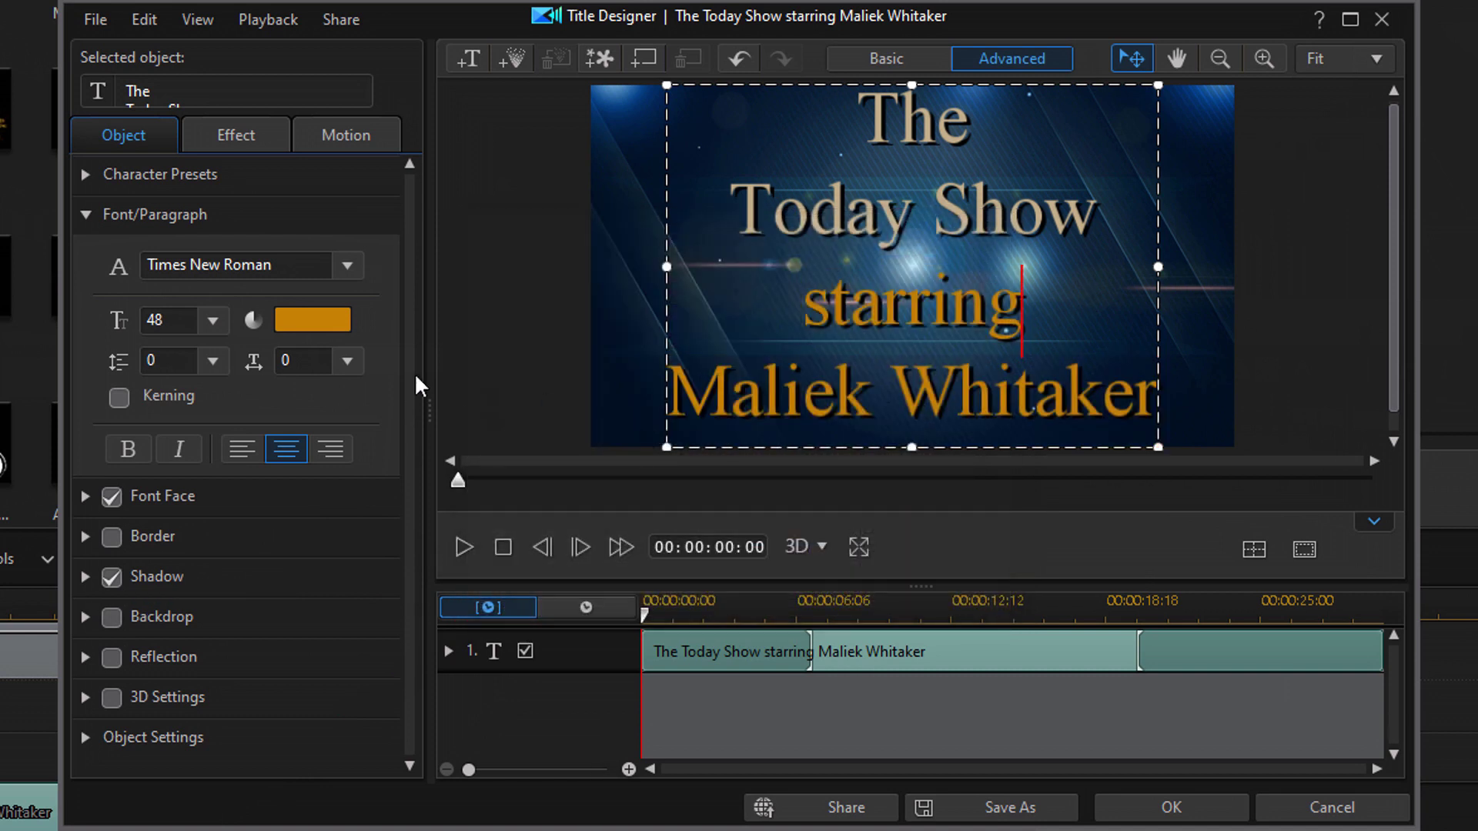
# - Review the title's shadow settings, including distance, blur, opacity, colour and direction
pyautogui.click(85, 217)
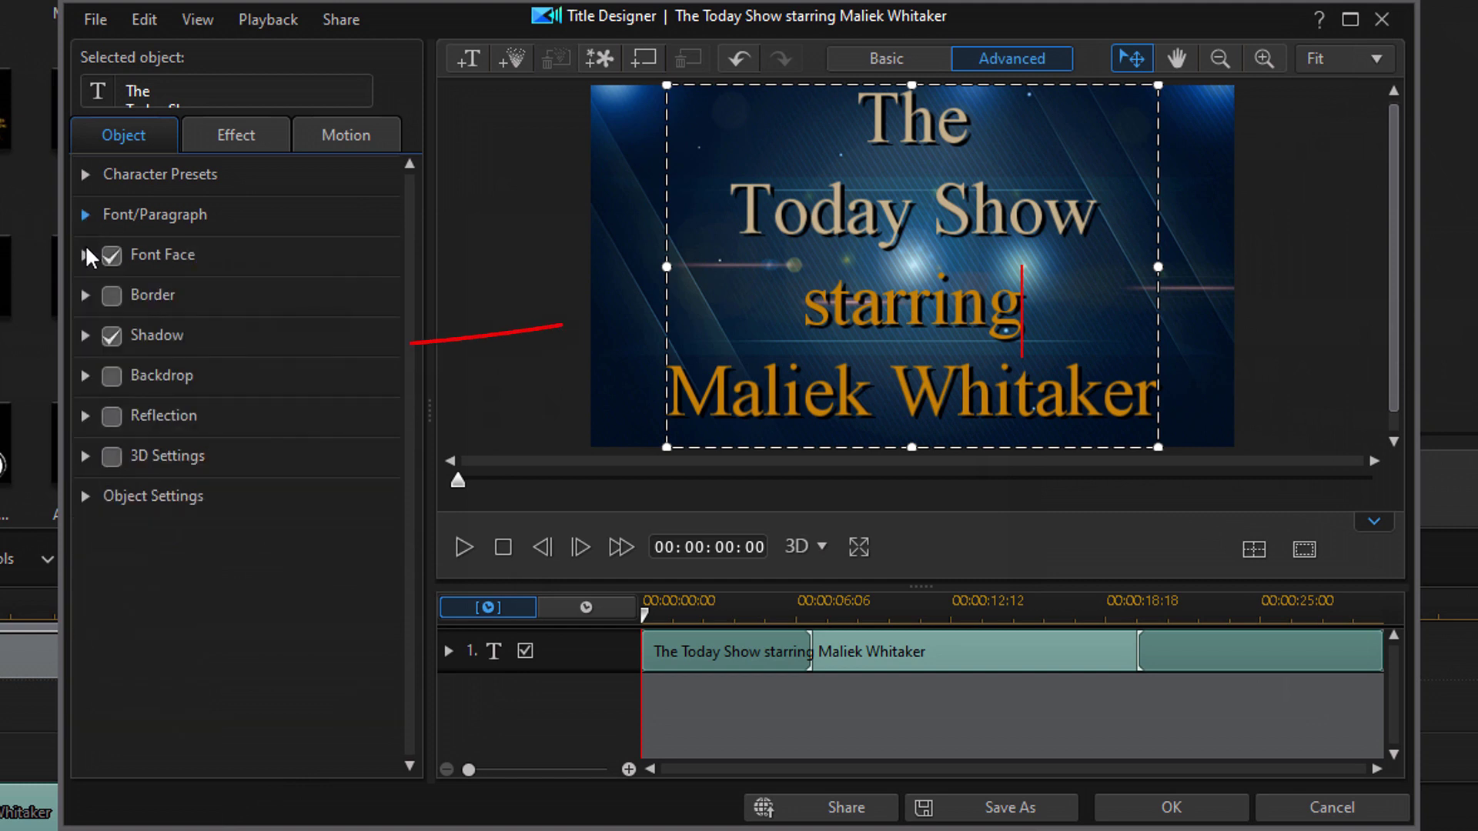
pyautogui.click(84, 337)
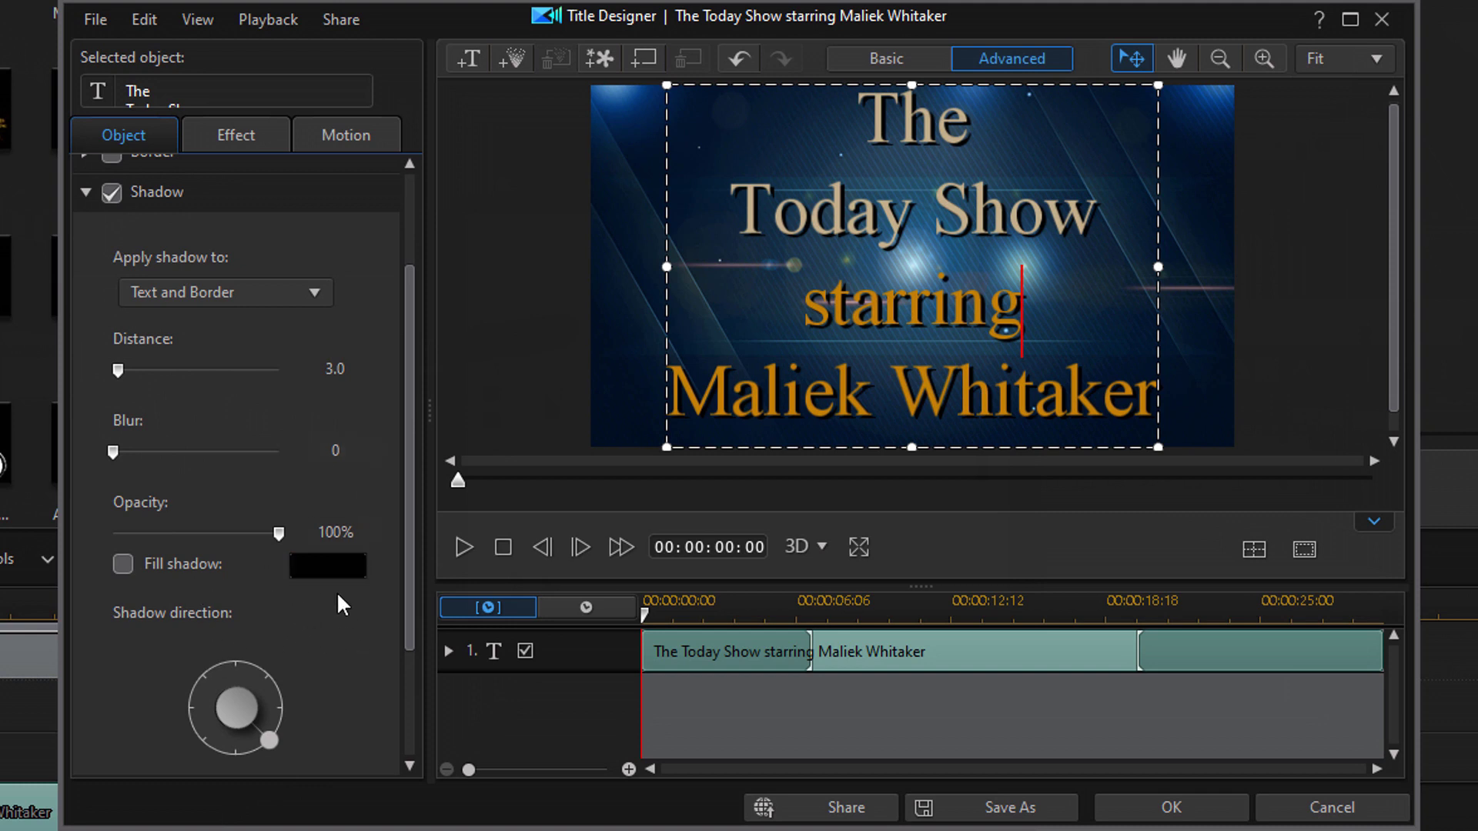
pyautogui.click(84, 193)
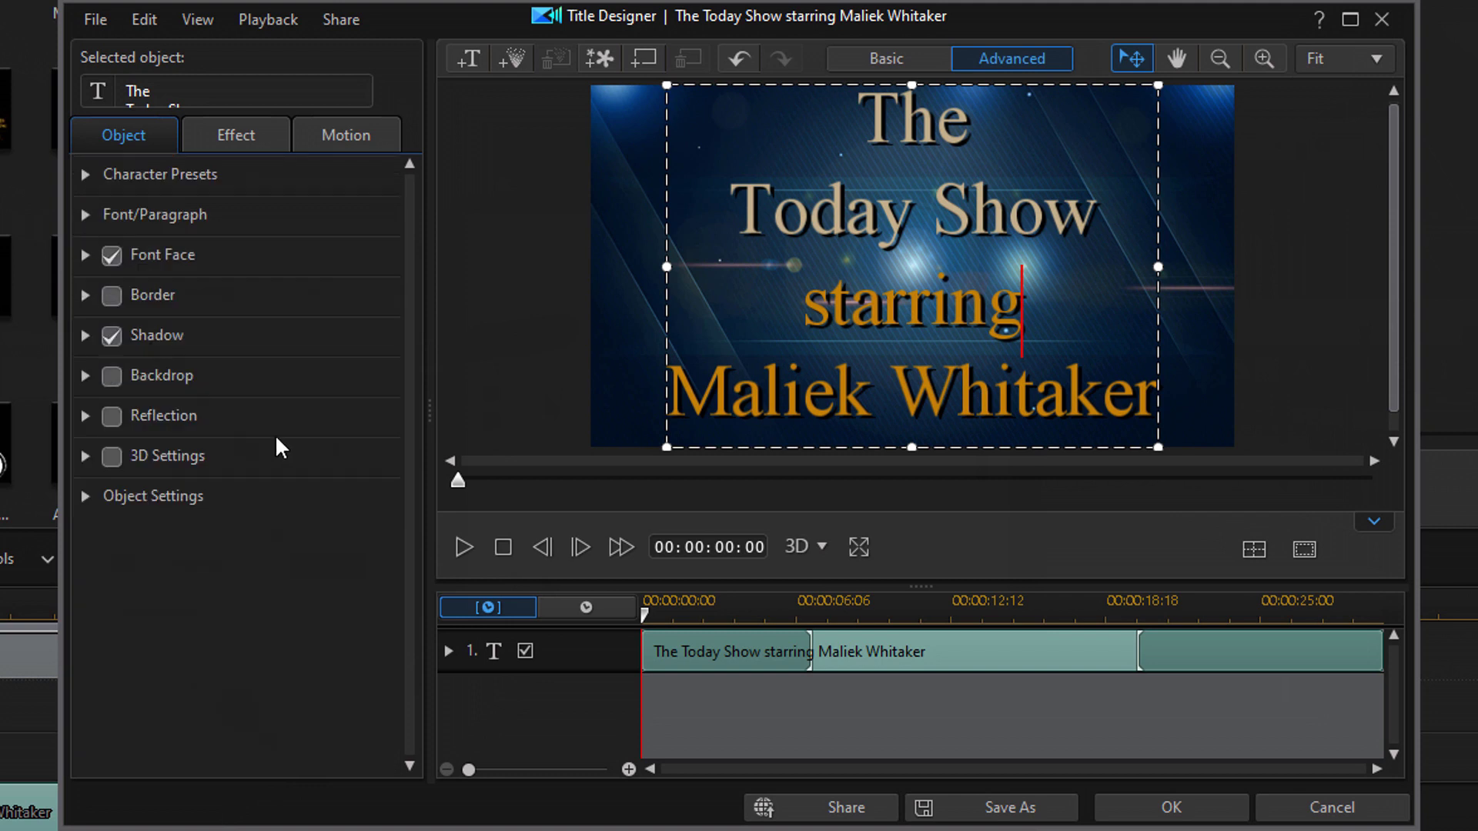
# - Browse the title's starting effects as far as the Flip effect
pyautogui.click(236, 144)
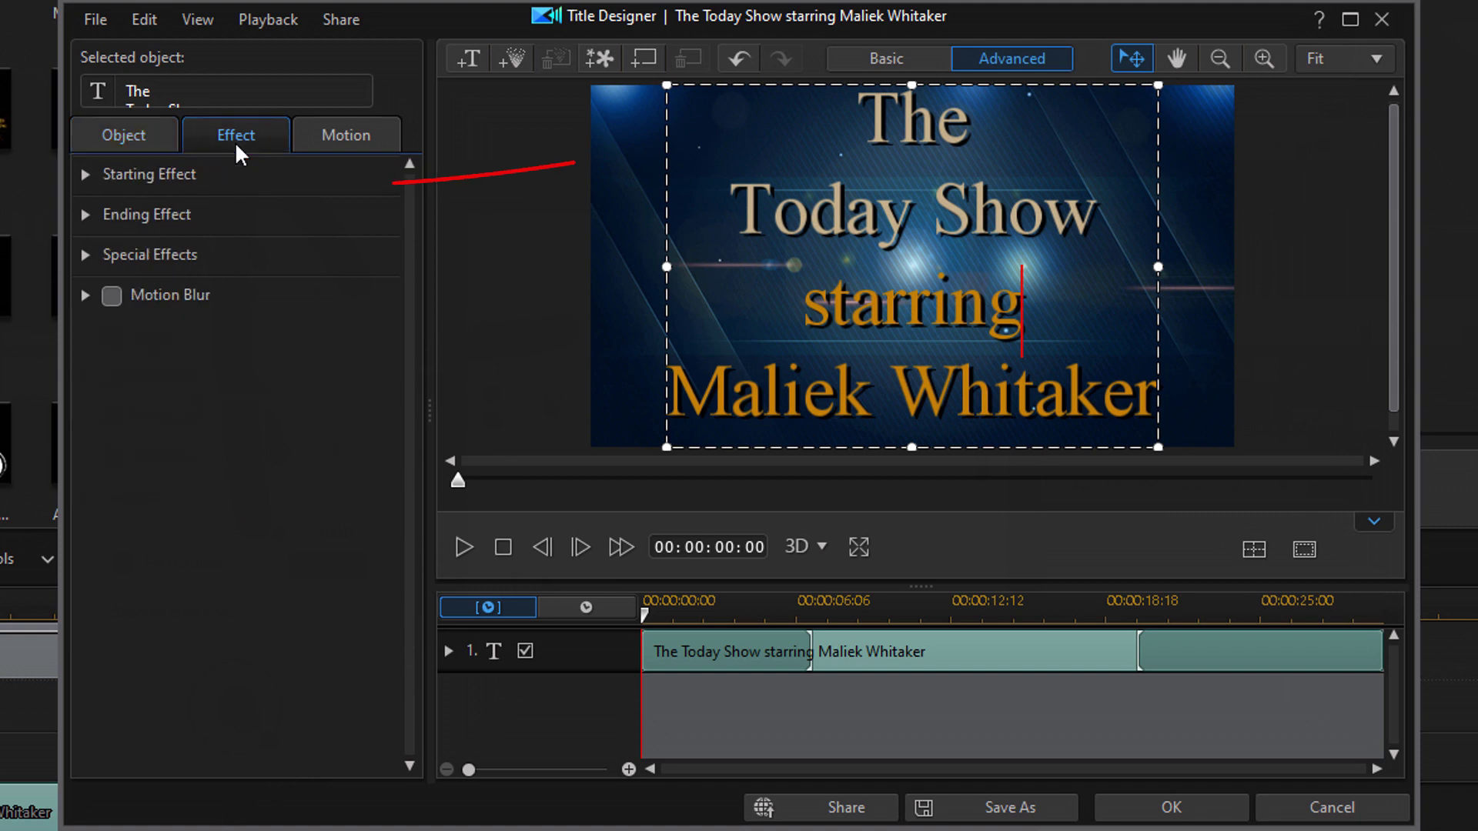
pyautogui.click(83, 185)
pyautogui.moveTo(405, 228); pyautogui.dragTo(416, 337)
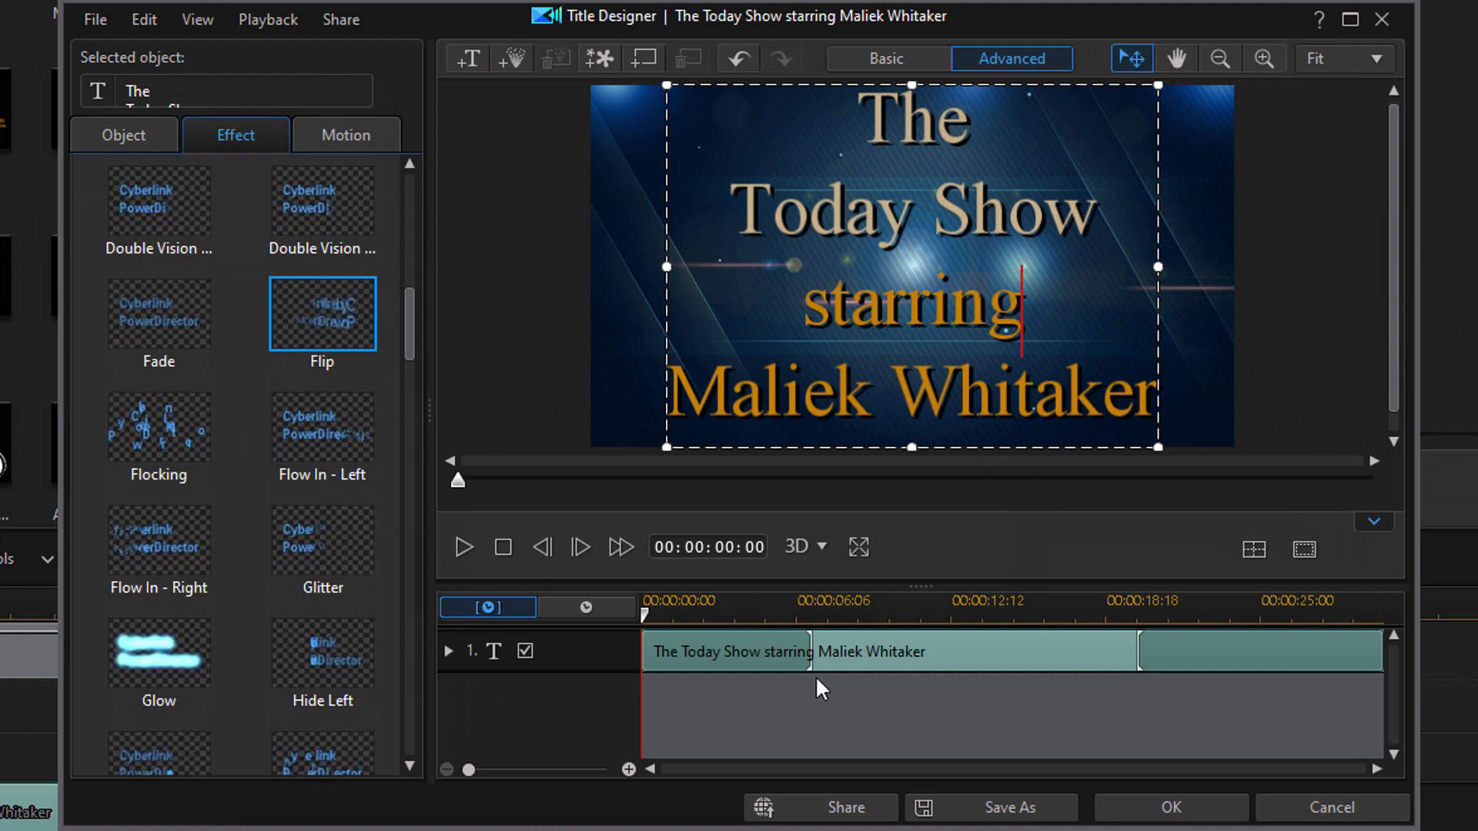
# - Check the end point of the title's starting effect at 7 seconds, return to the start and accept the title settings
pyautogui.moveTo(812, 670)
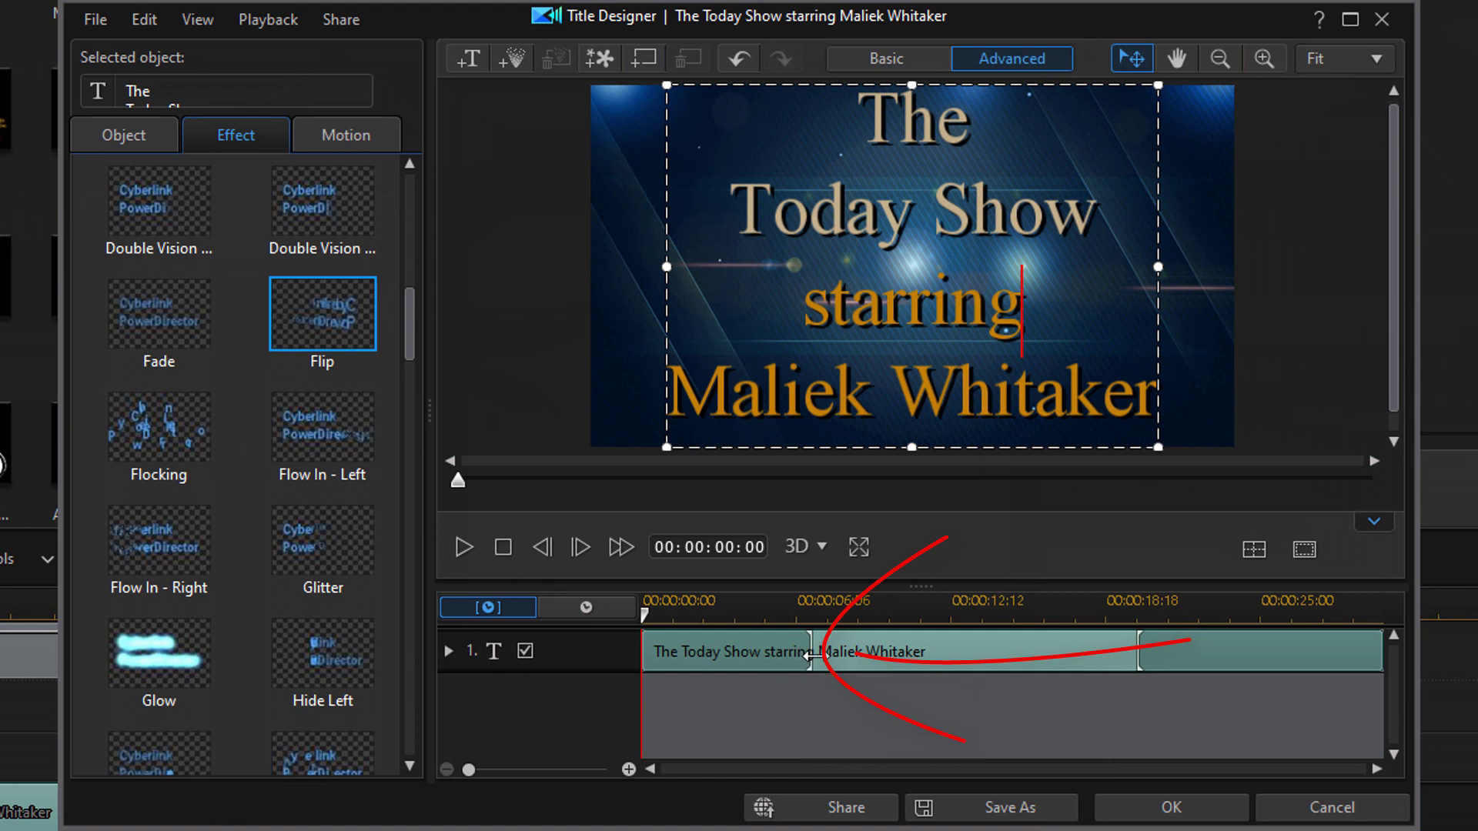
pyautogui.click(808, 651)
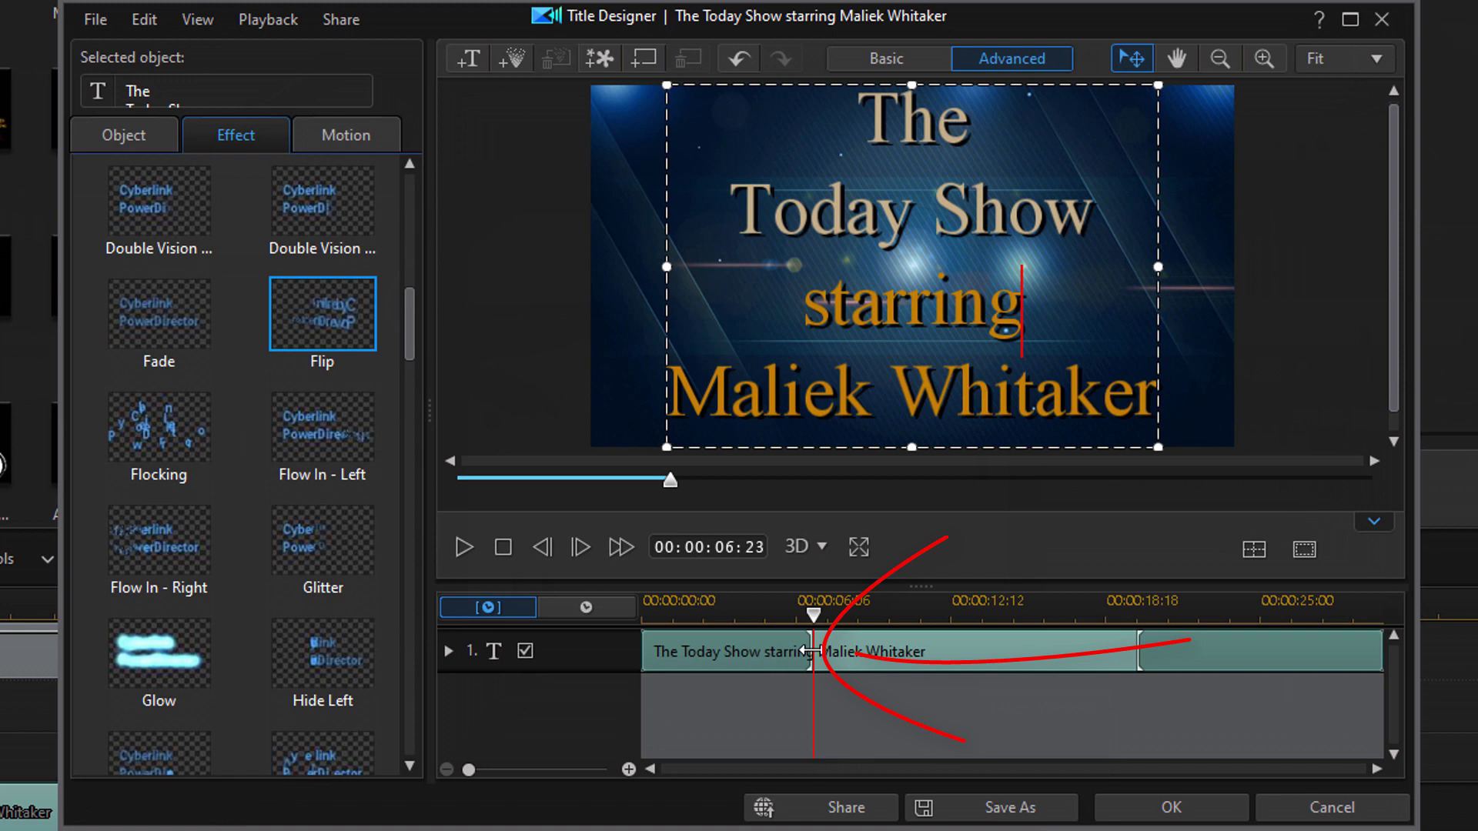
pyautogui.moveTo(808, 651); pyautogui.dragTo(815, 651)
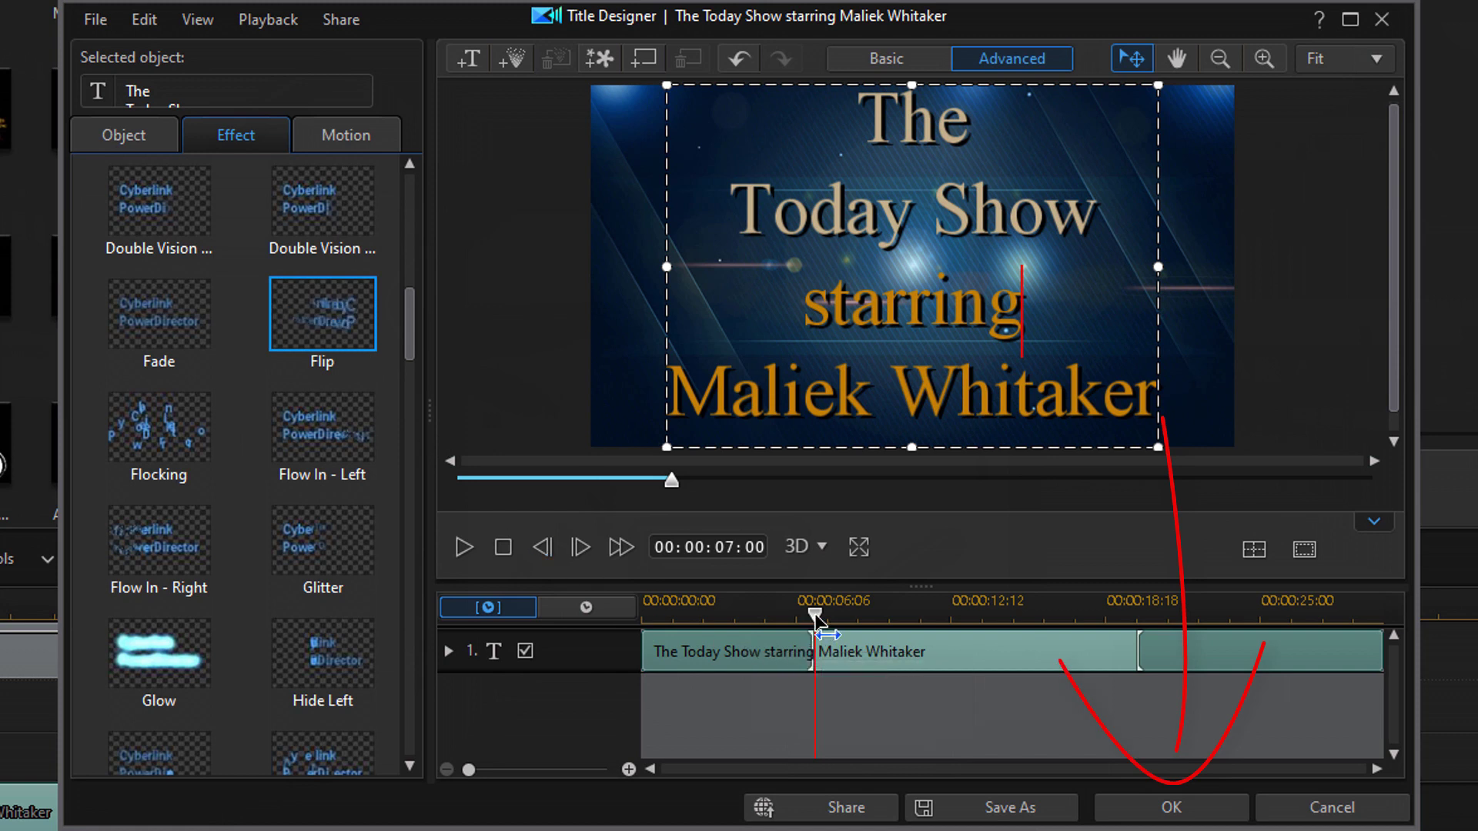
pyautogui.moveTo(767, 619); pyautogui.dragTo(585, 628)
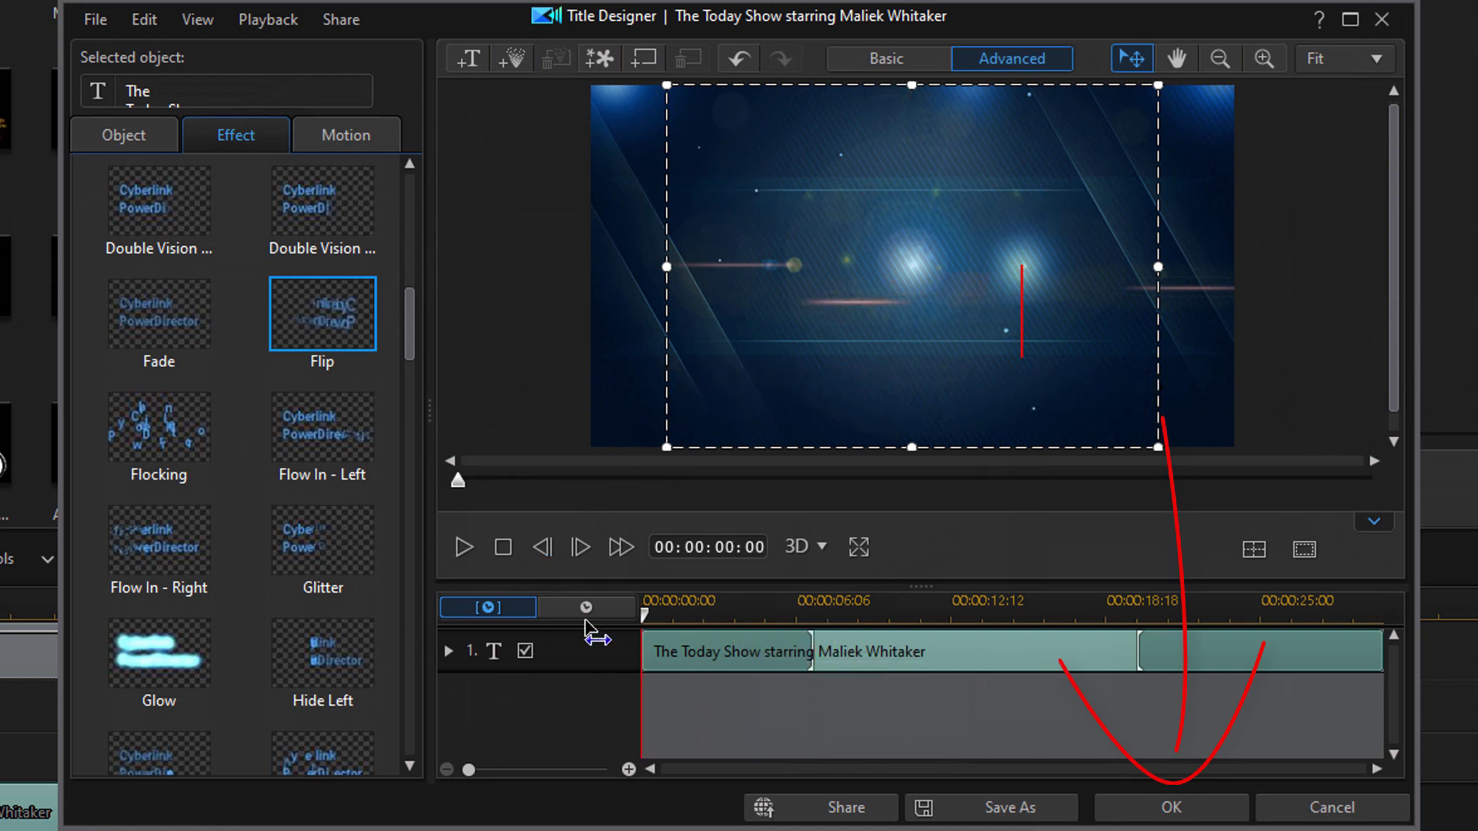
pyautogui.click(1158, 818)
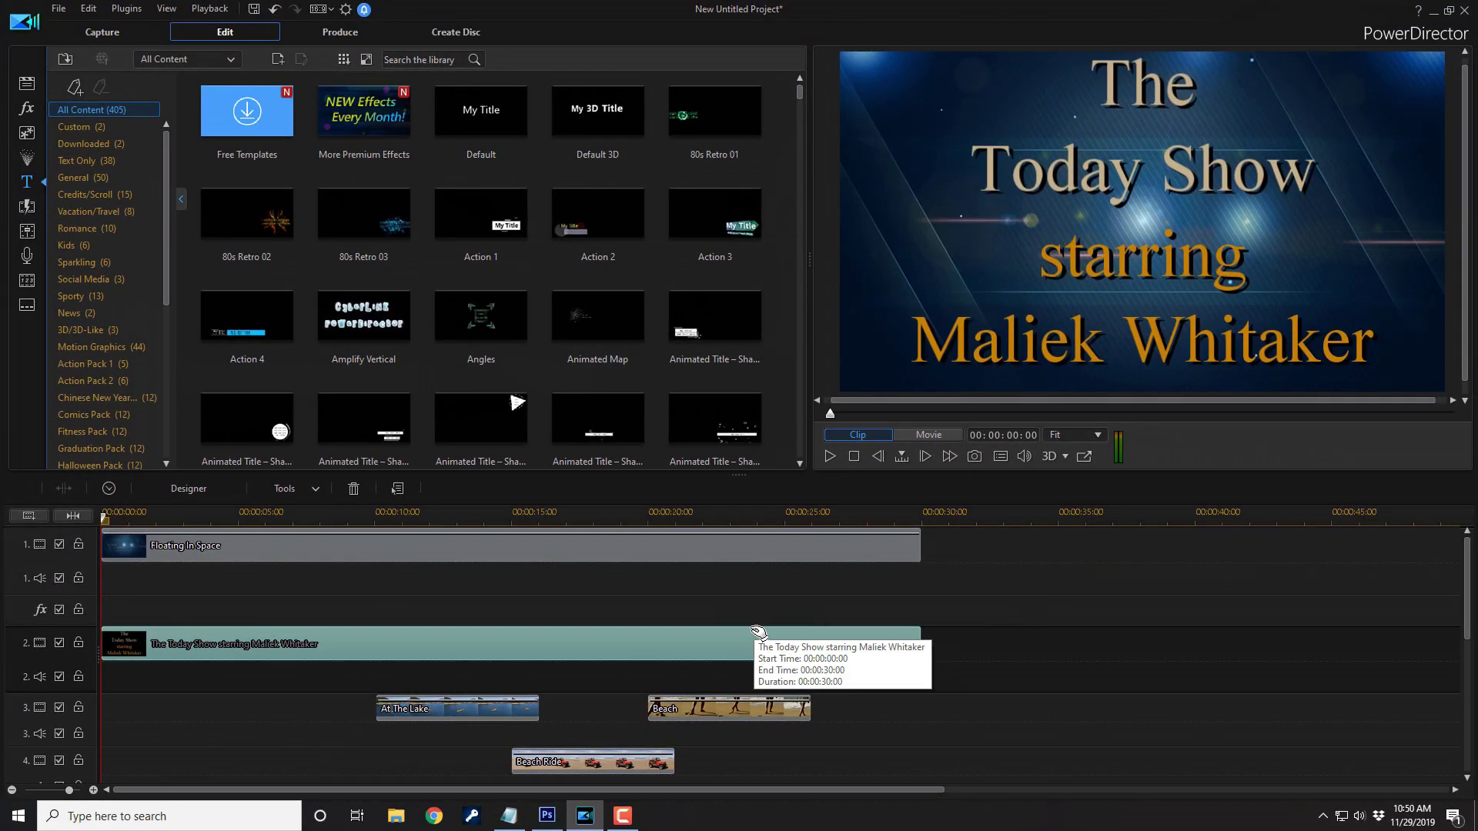
# - Play the movie from the start through the title animation and the first video clips, pausing at about 8 seconds
pyautogui.click(830, 457)
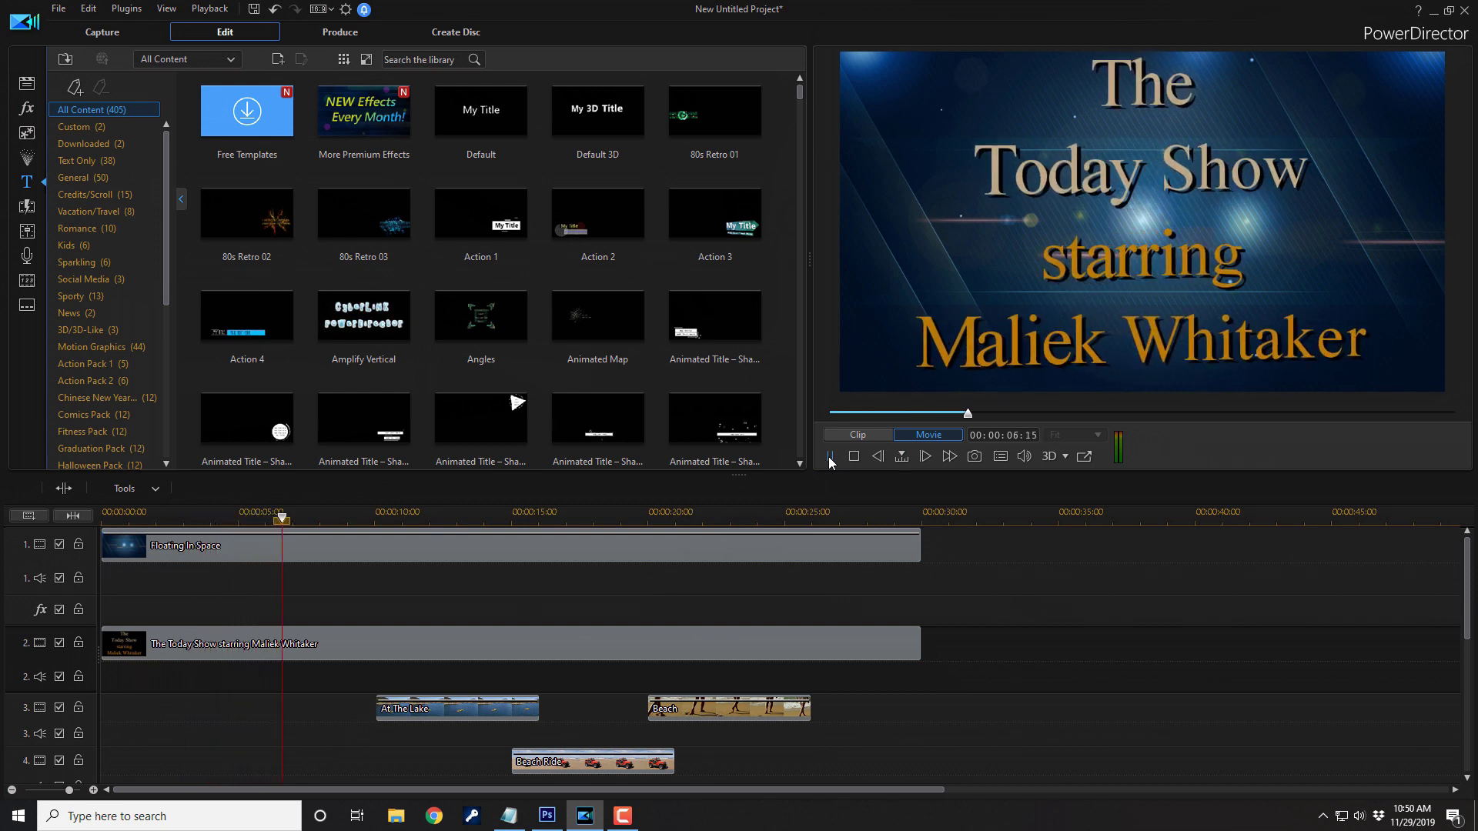
pyautogui.click(830, 459)
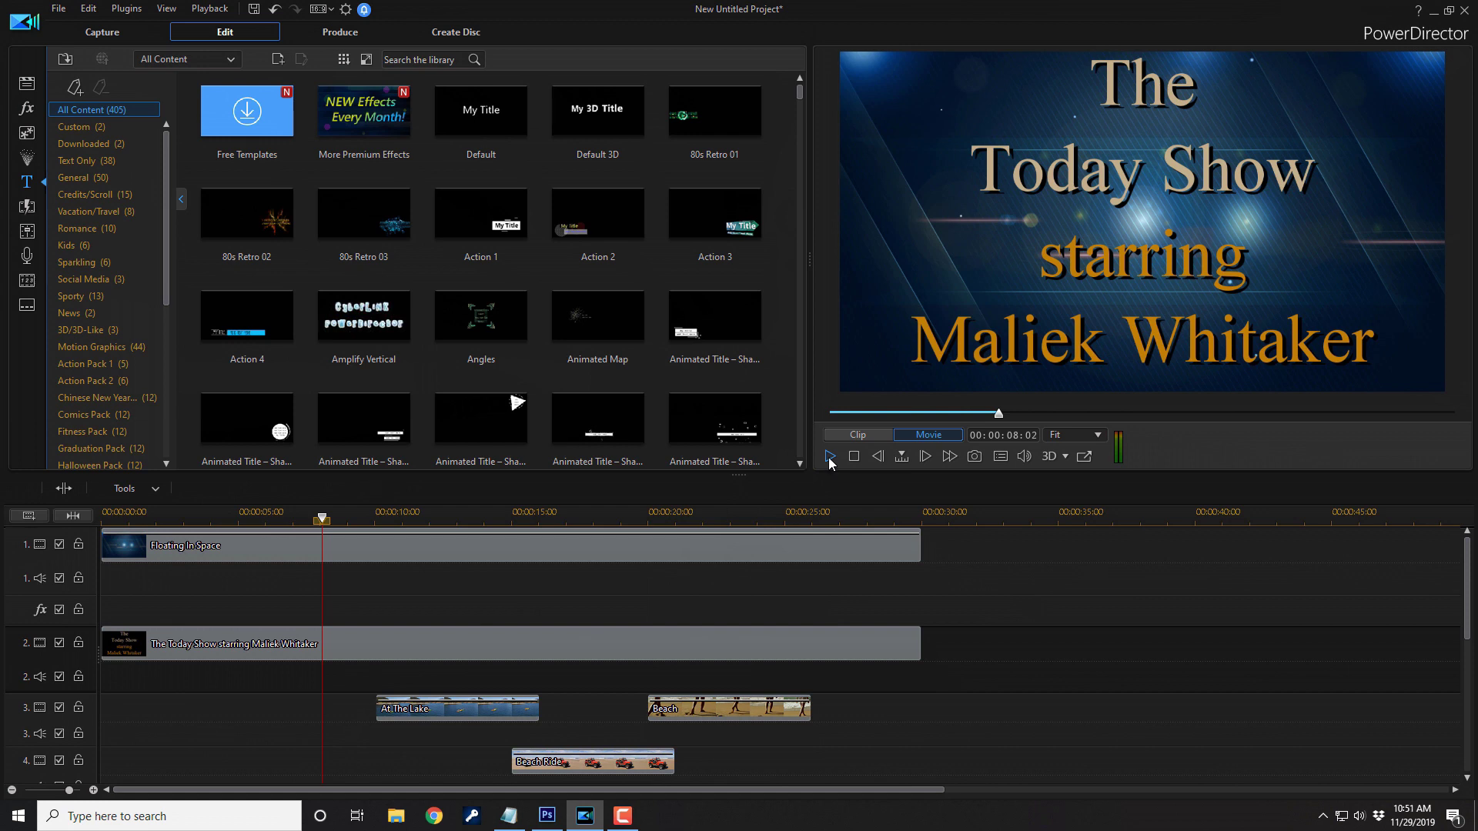
pyautogui.click(830, 460)
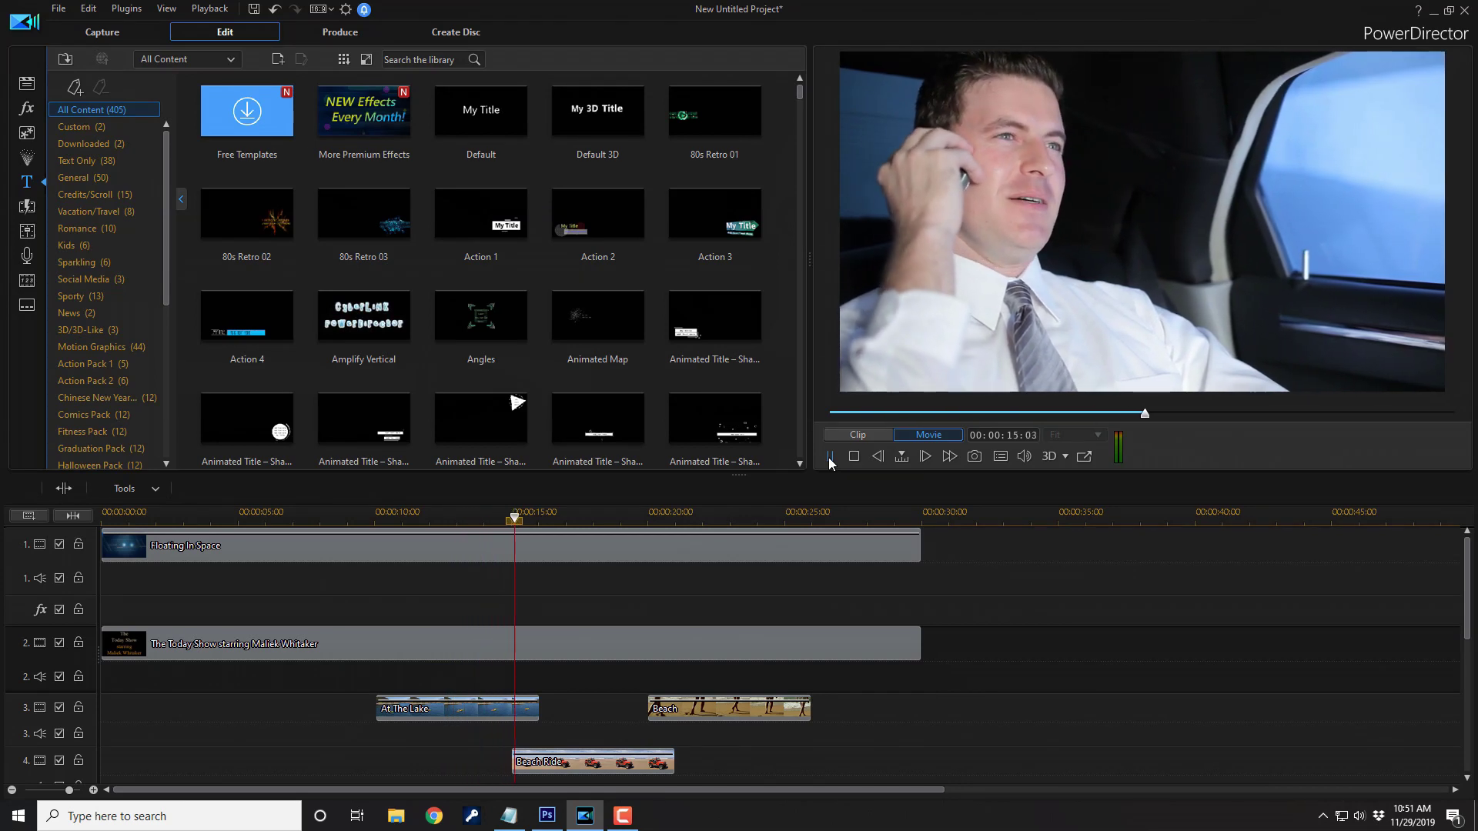
pyautogui.click(831, 457)
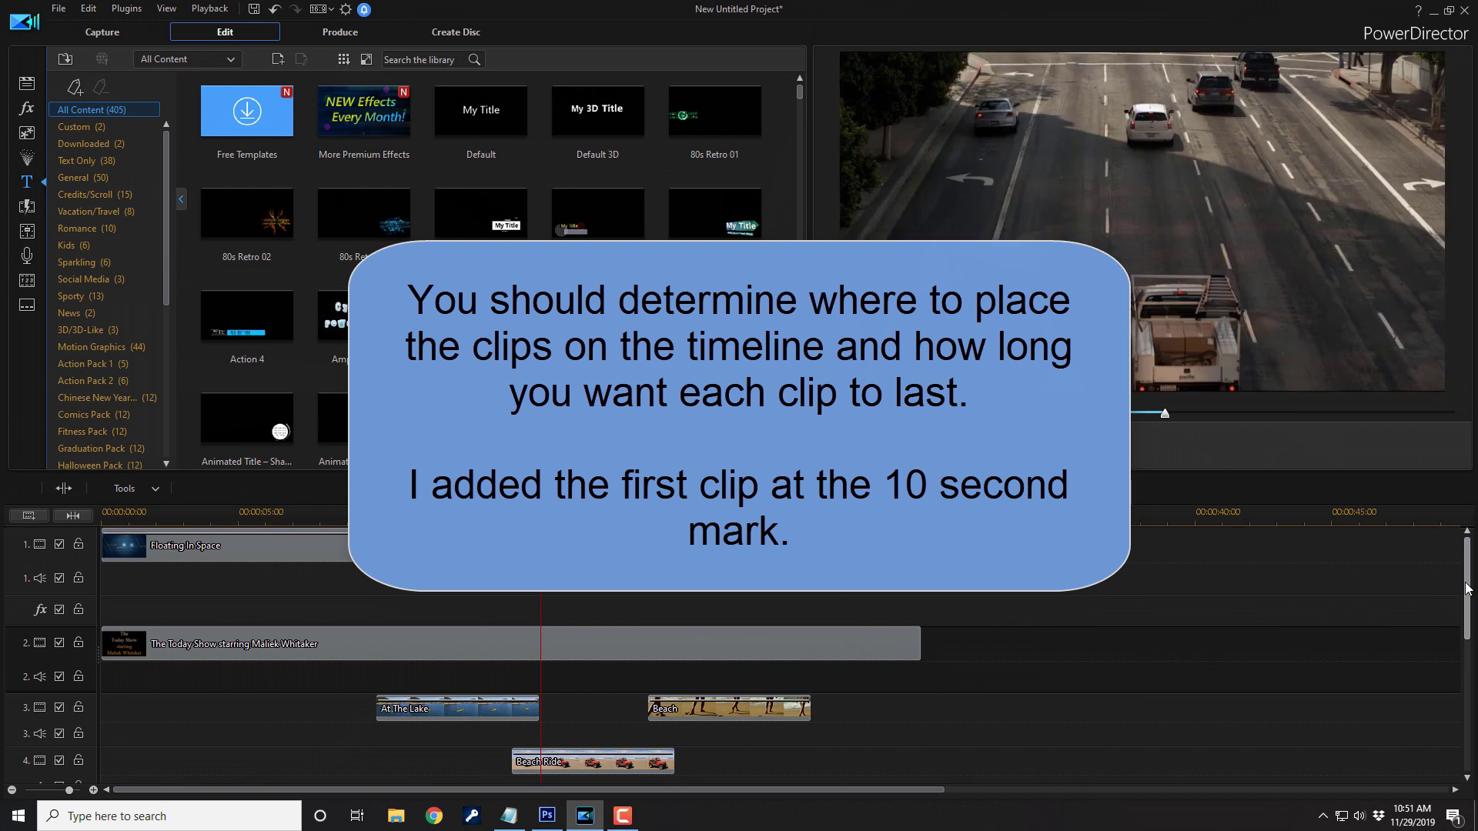
# - Examine the start times and durations of the At The Lake, Beach Ride and Beach clips on the timeline
pyautogui.scroll(-2, 1469, 625)
pyautogui.scroll(-2, 1470, 625)
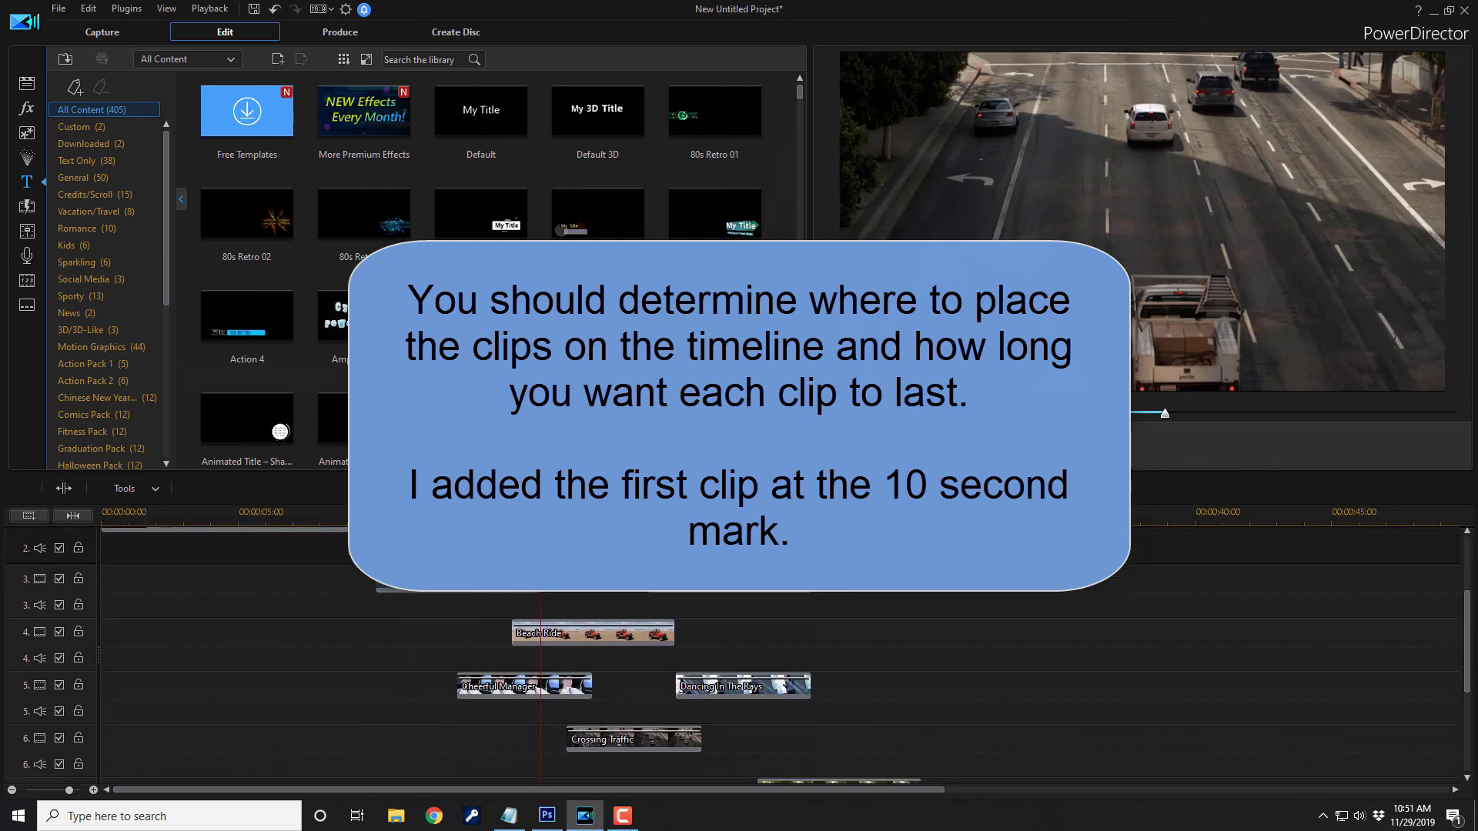
pyautogui.click(360, 520)
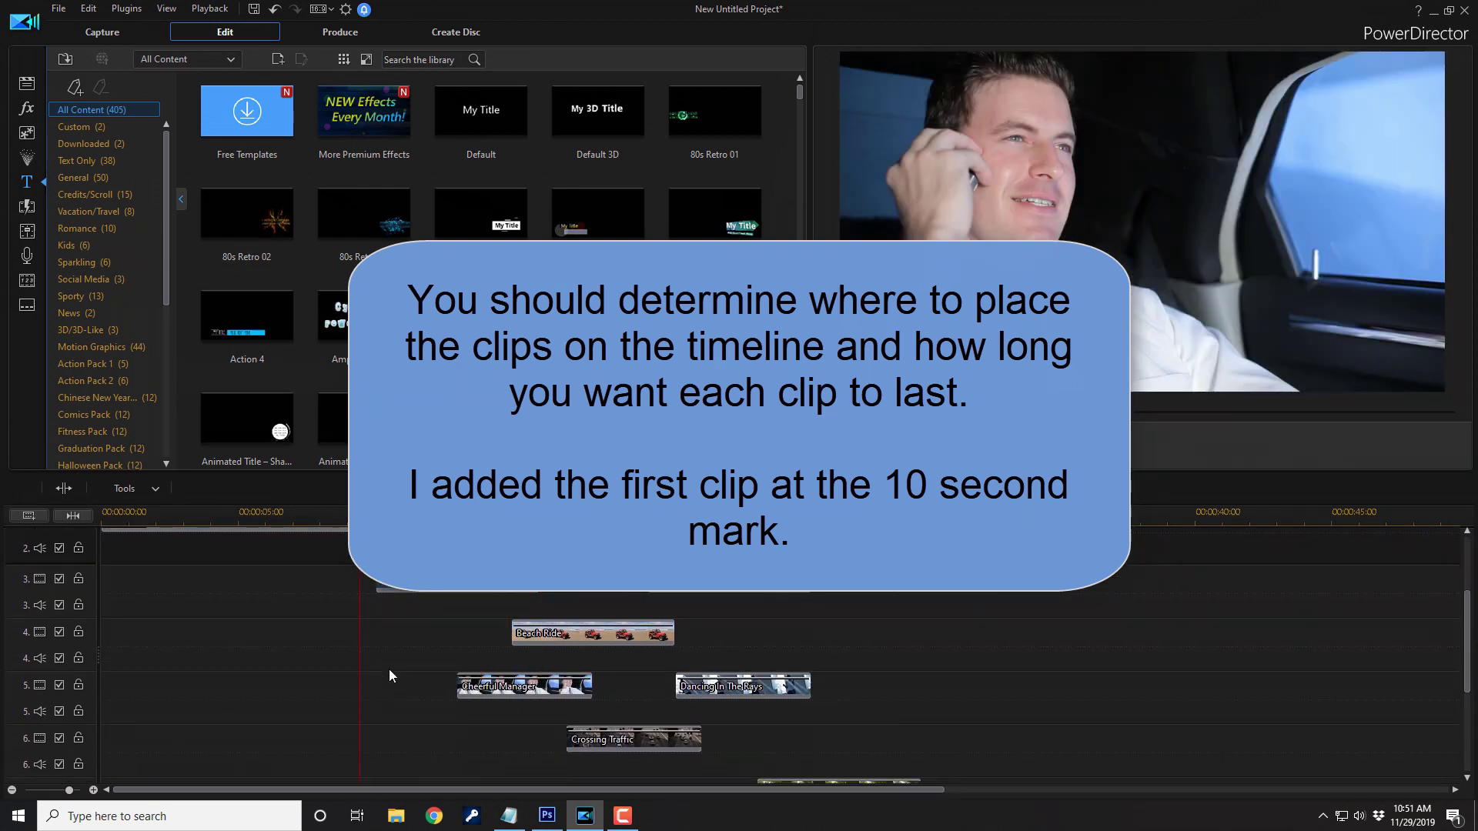
pyautogui.click(472, 587)
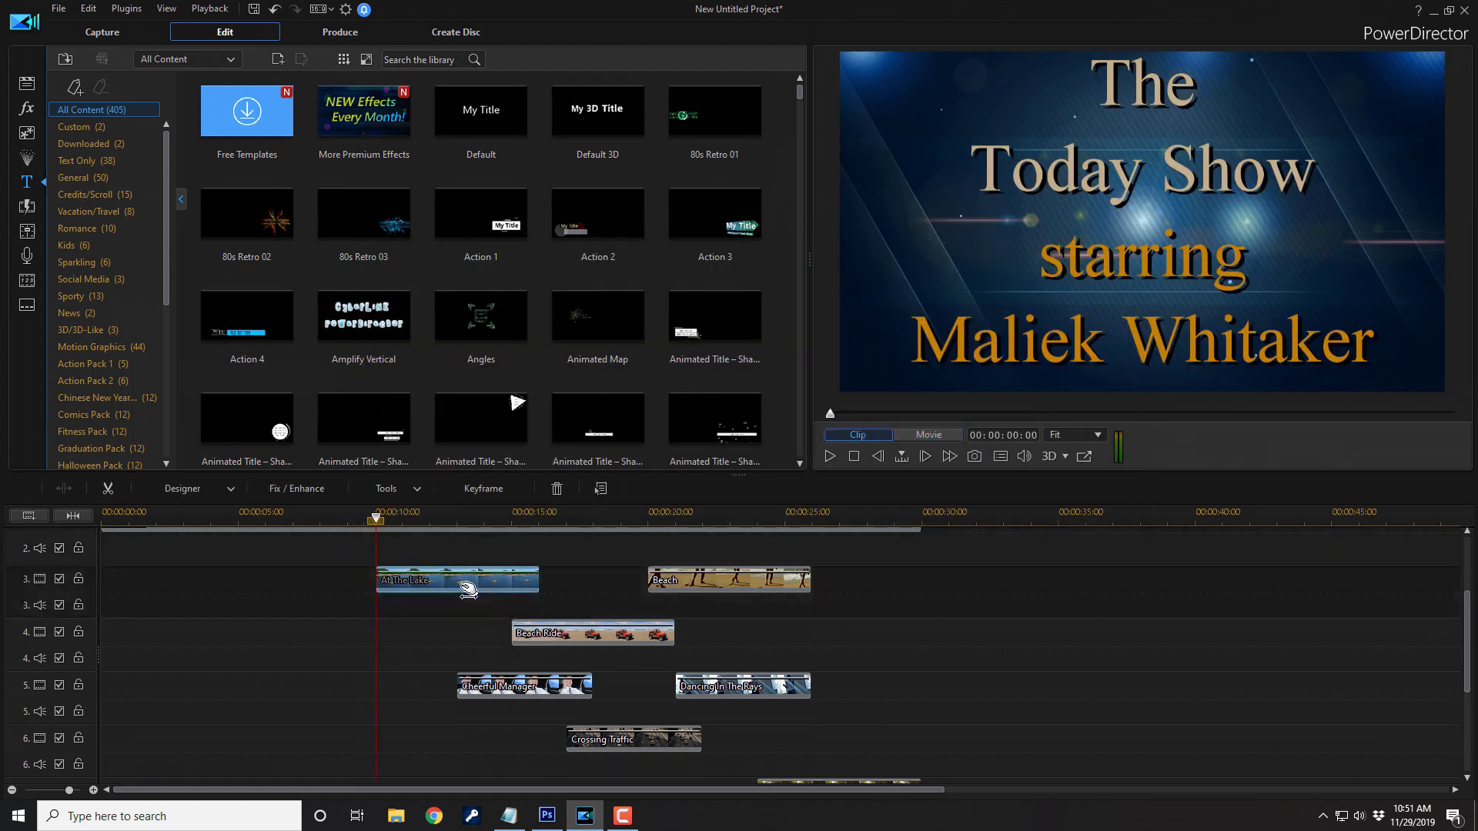
pyautogui.click(462, 589)
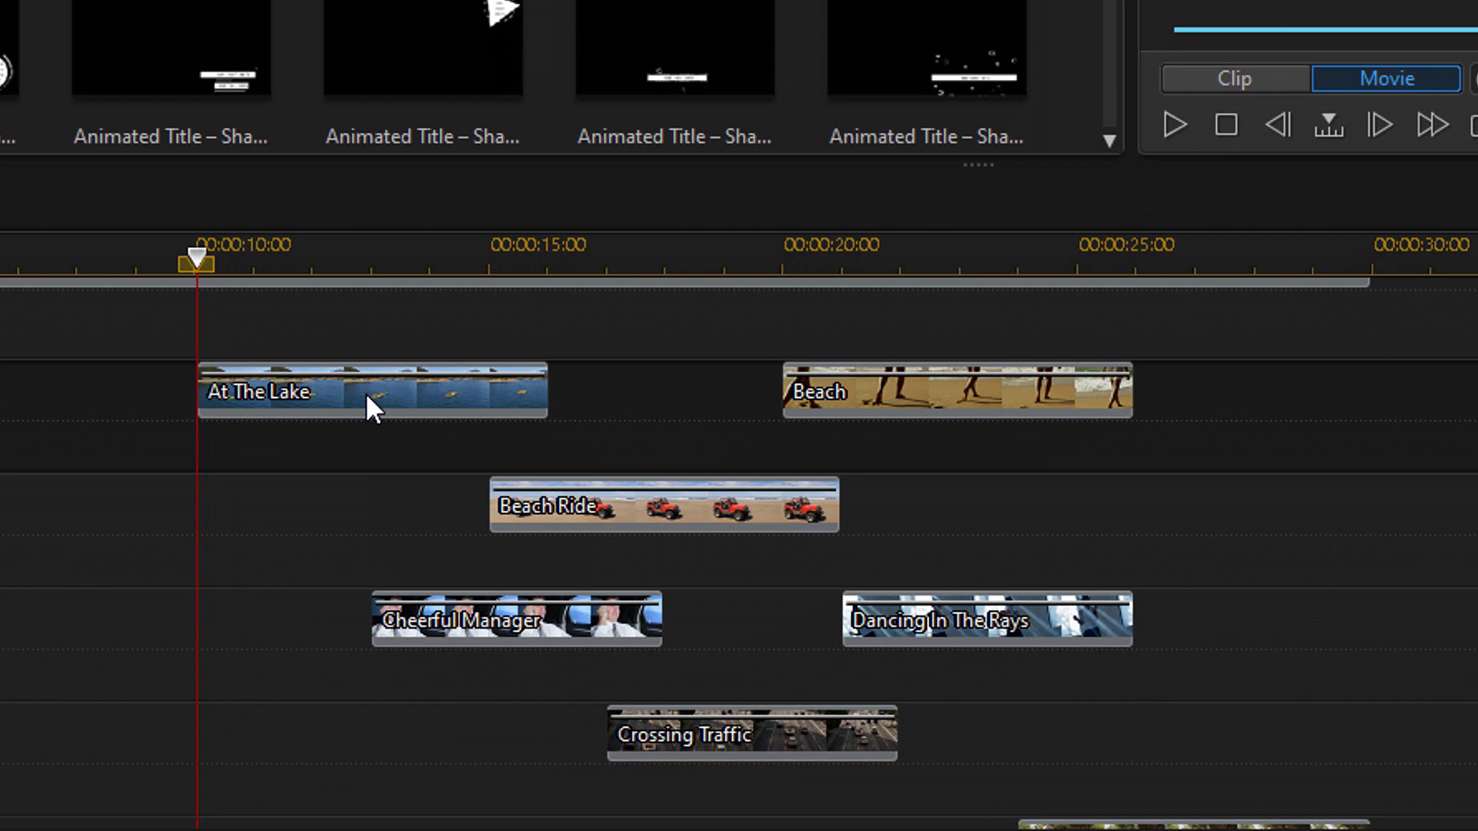
pyautogui.moveTo(378, 408)
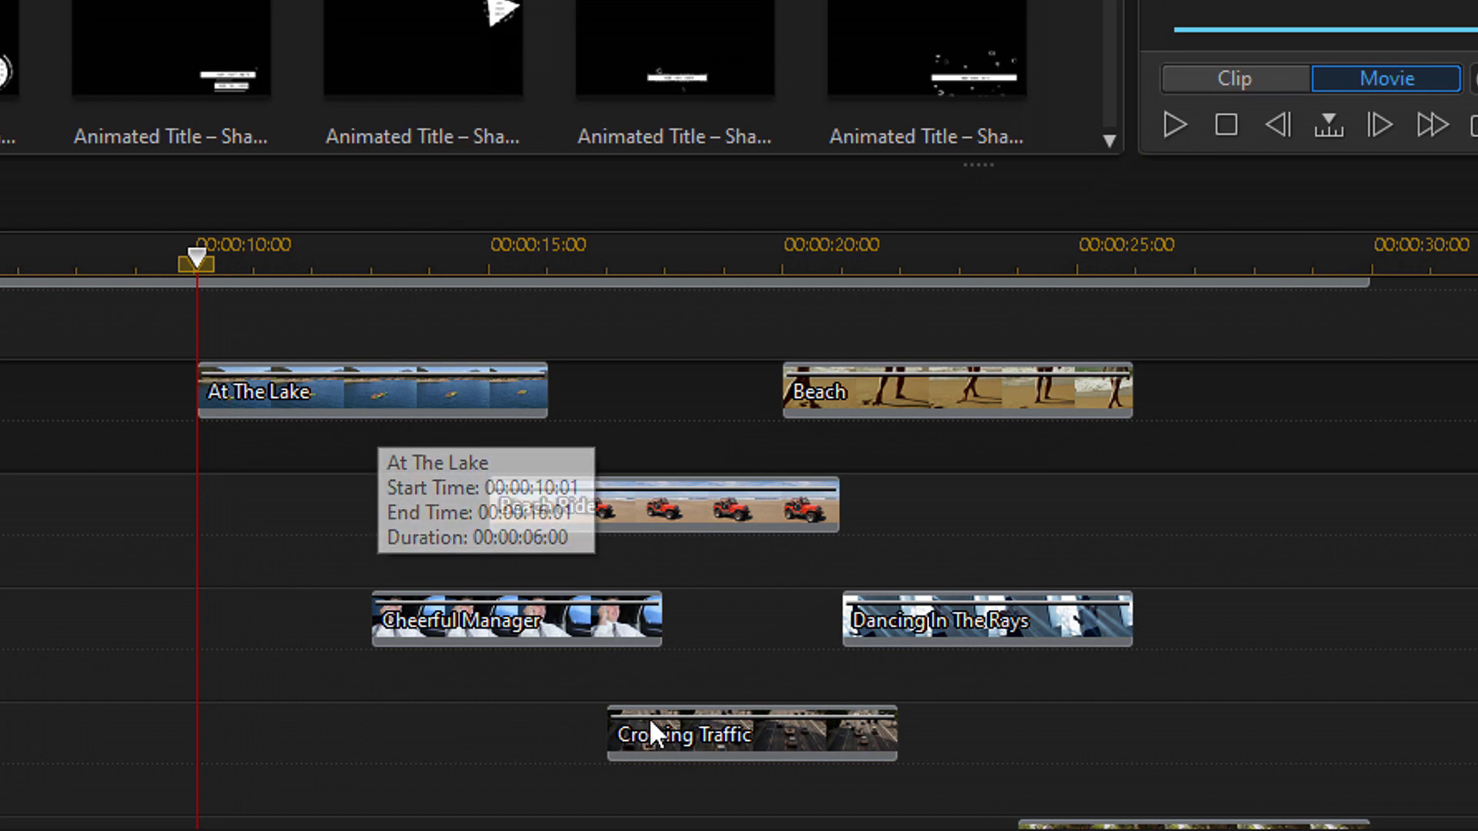
pyautogui.moveTo(667, 510)
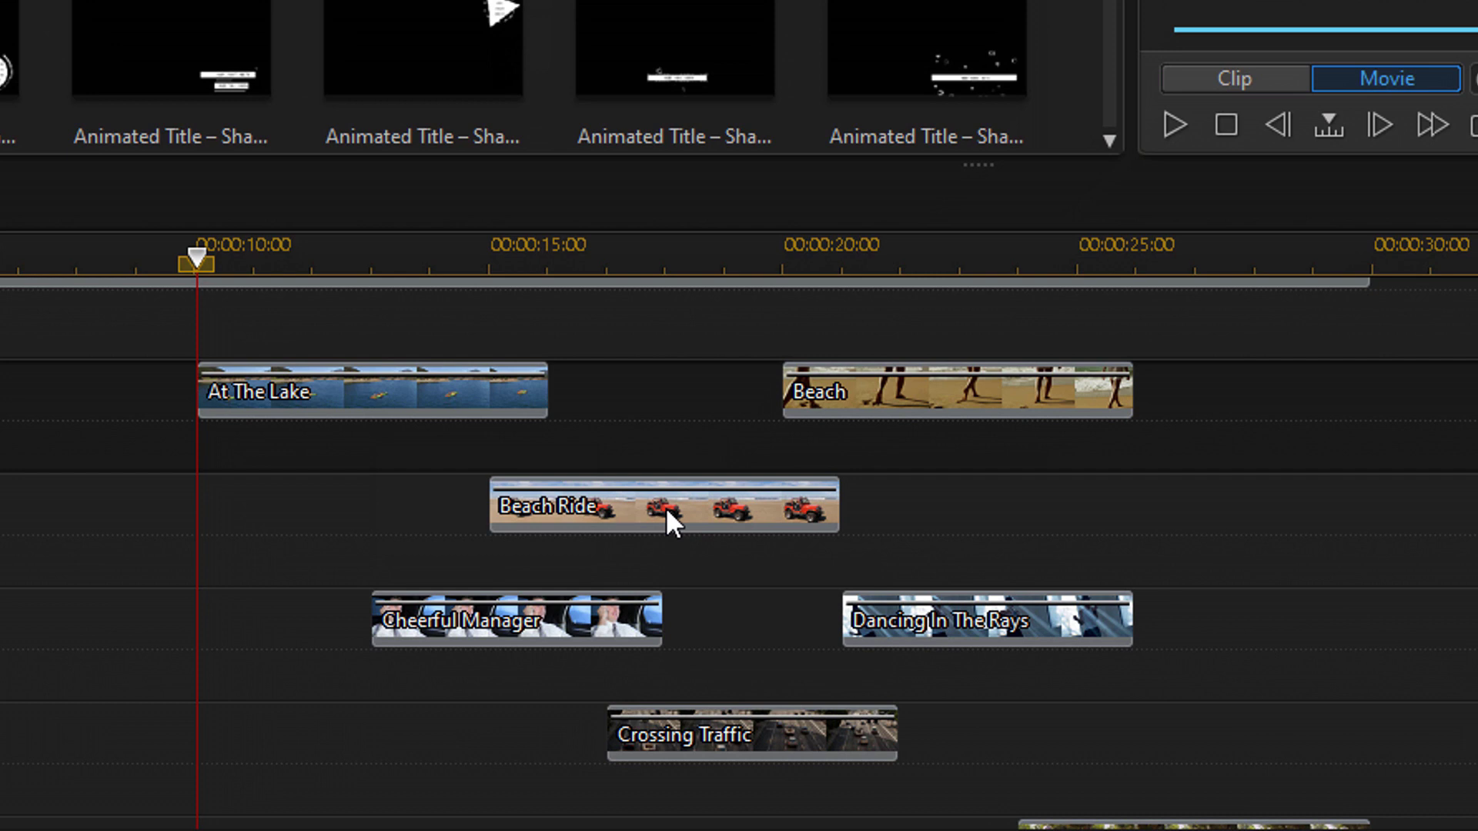
pyautogui.moveTo(462, 408)
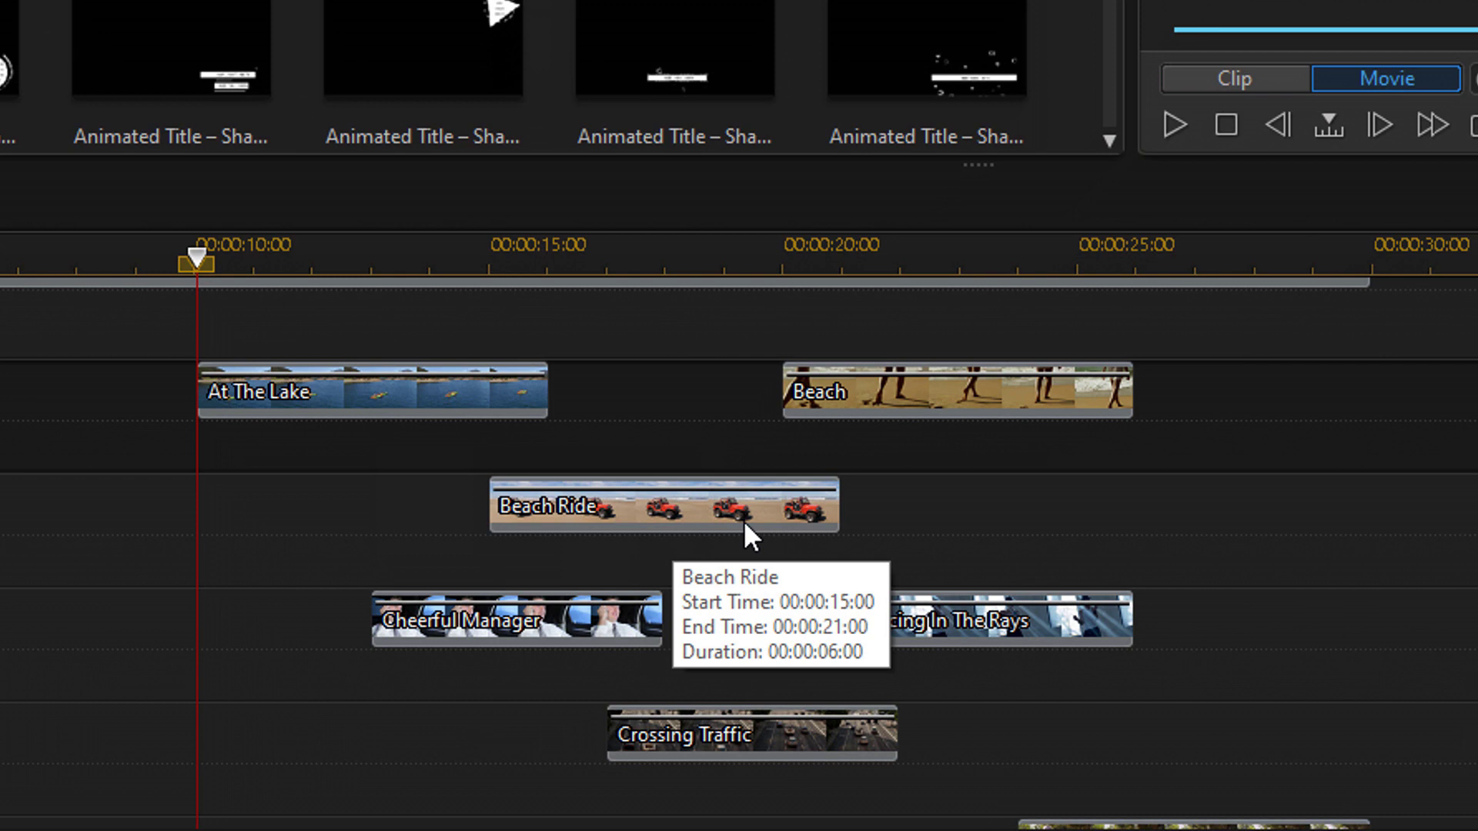
pyautogui.moveTo(960, 388)
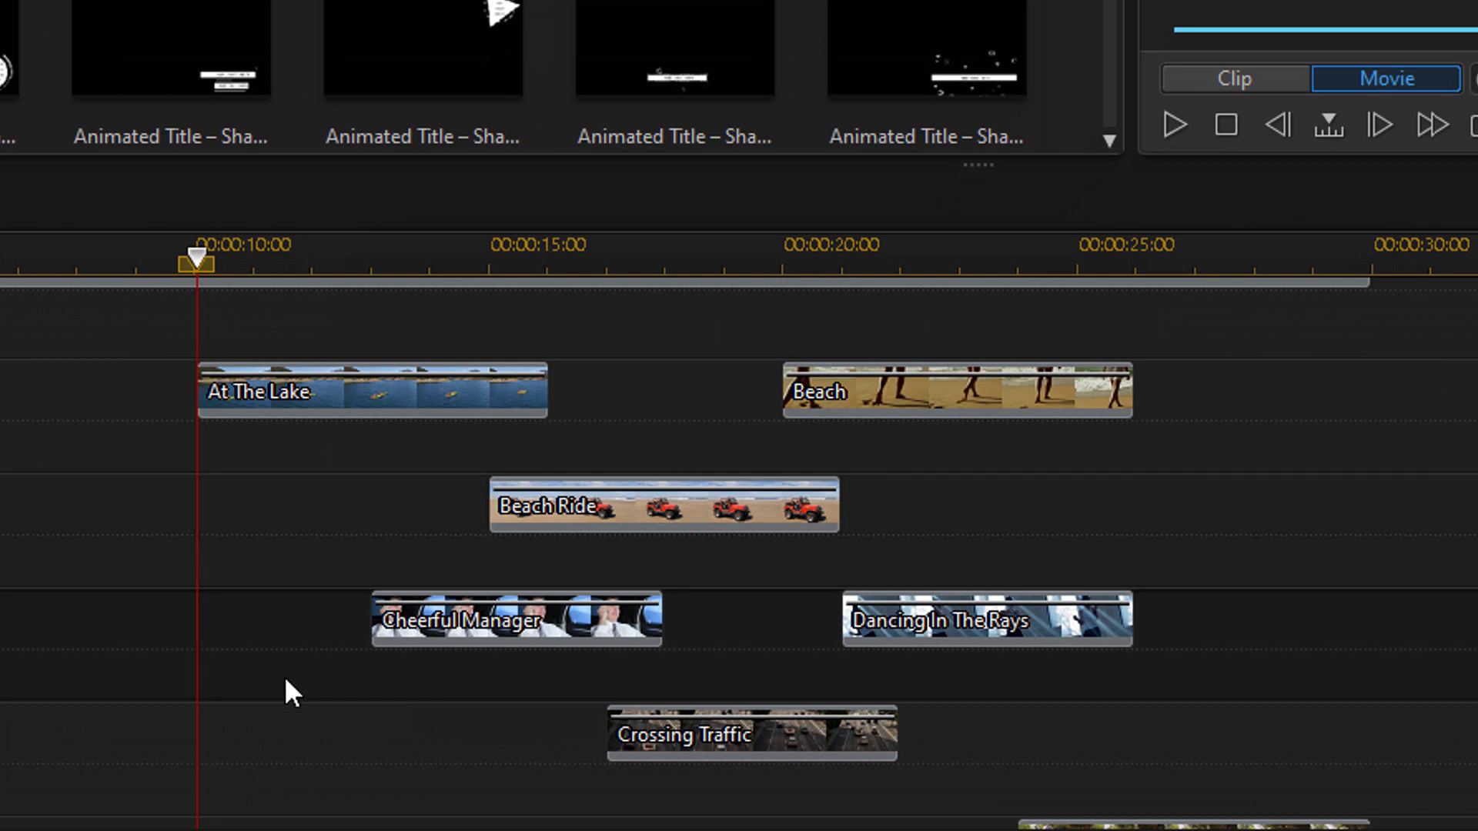
# - Select the Go For A Run clip on the track below Crossing Traffic to inspect its placement
pyautogui.click(341, 743)
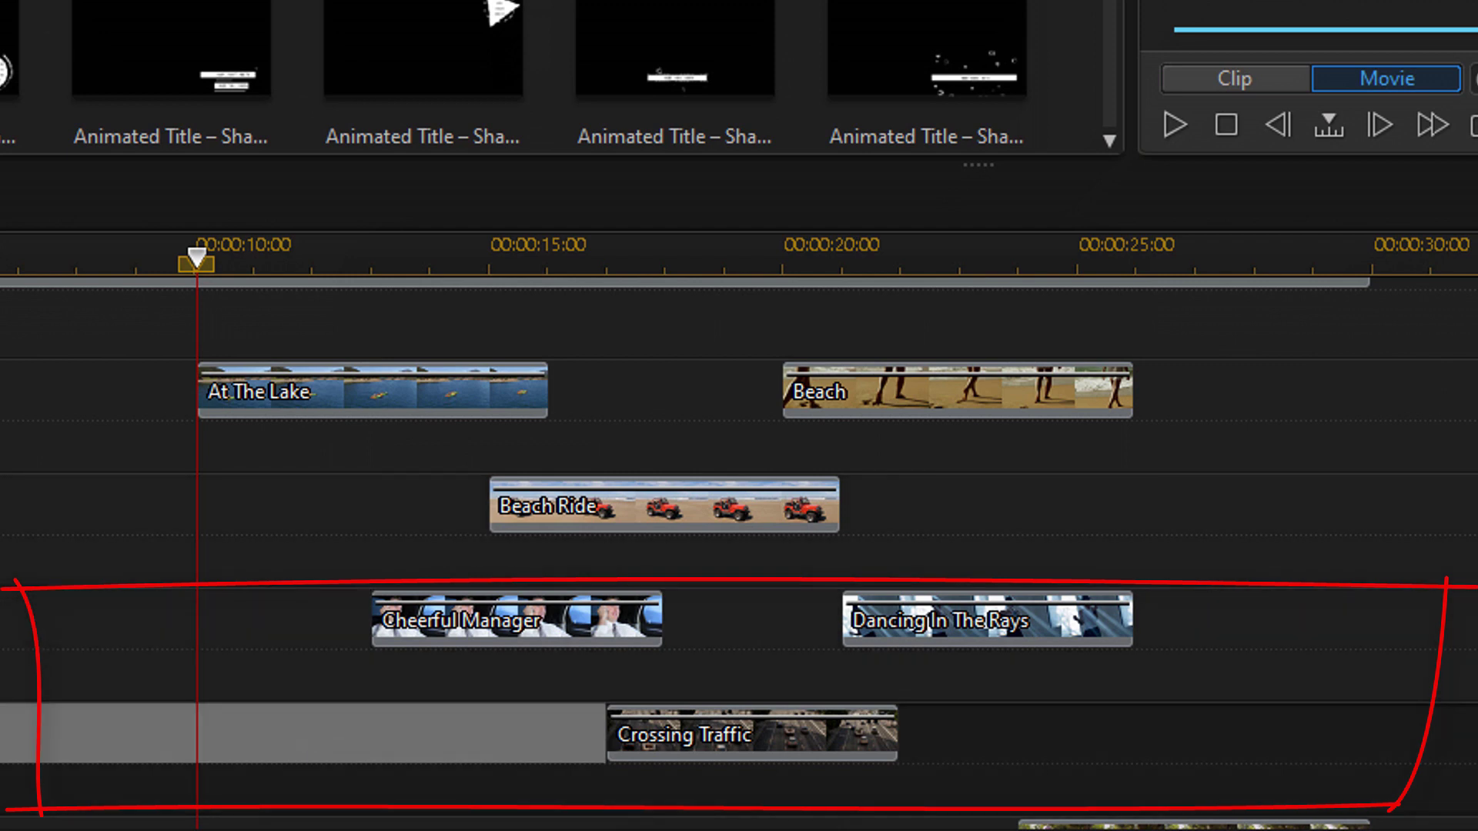
pyautogui.scroll(-3, 739, 554)
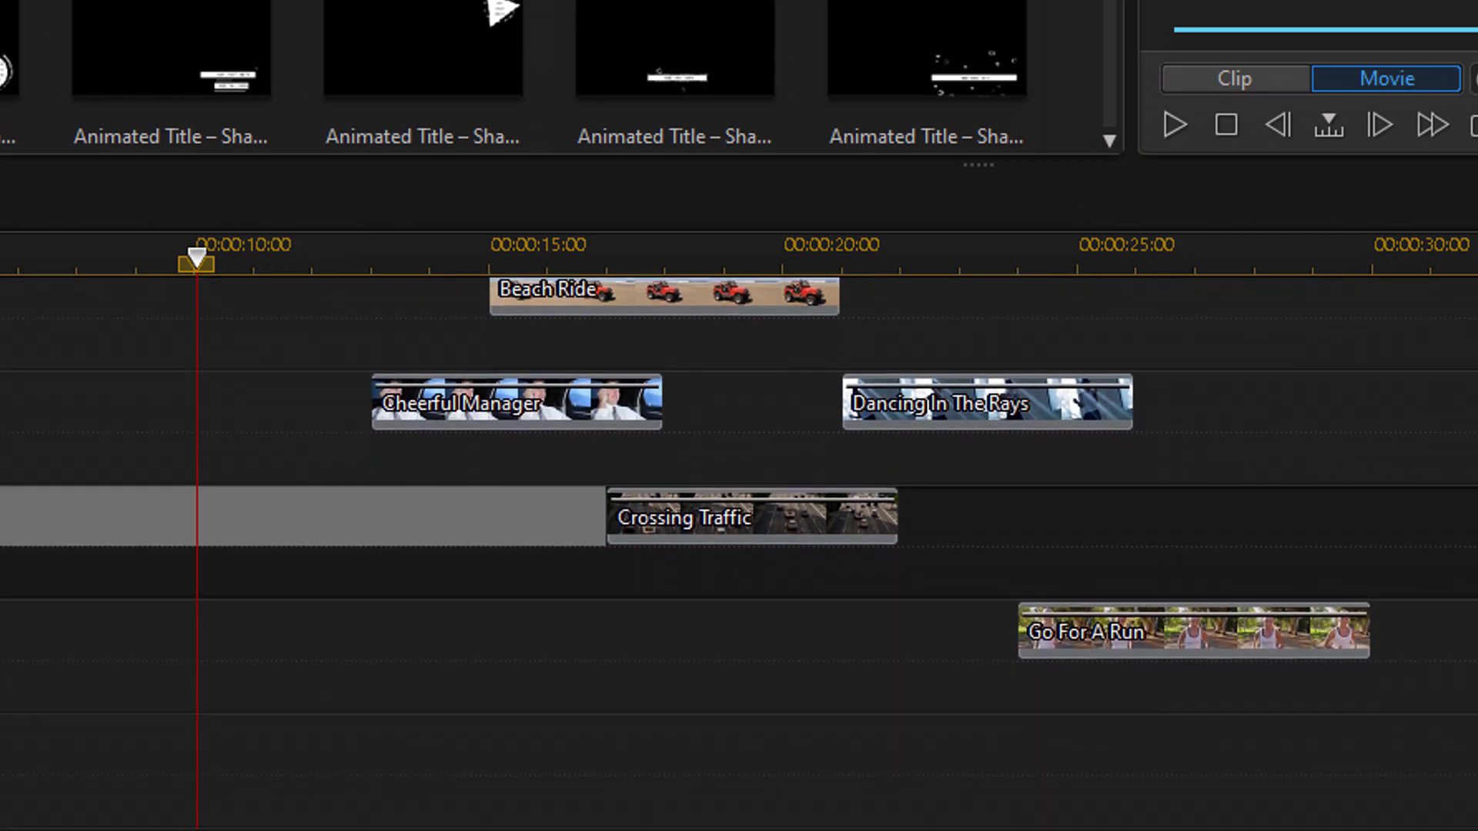
pyautogui.click(1189, 620)
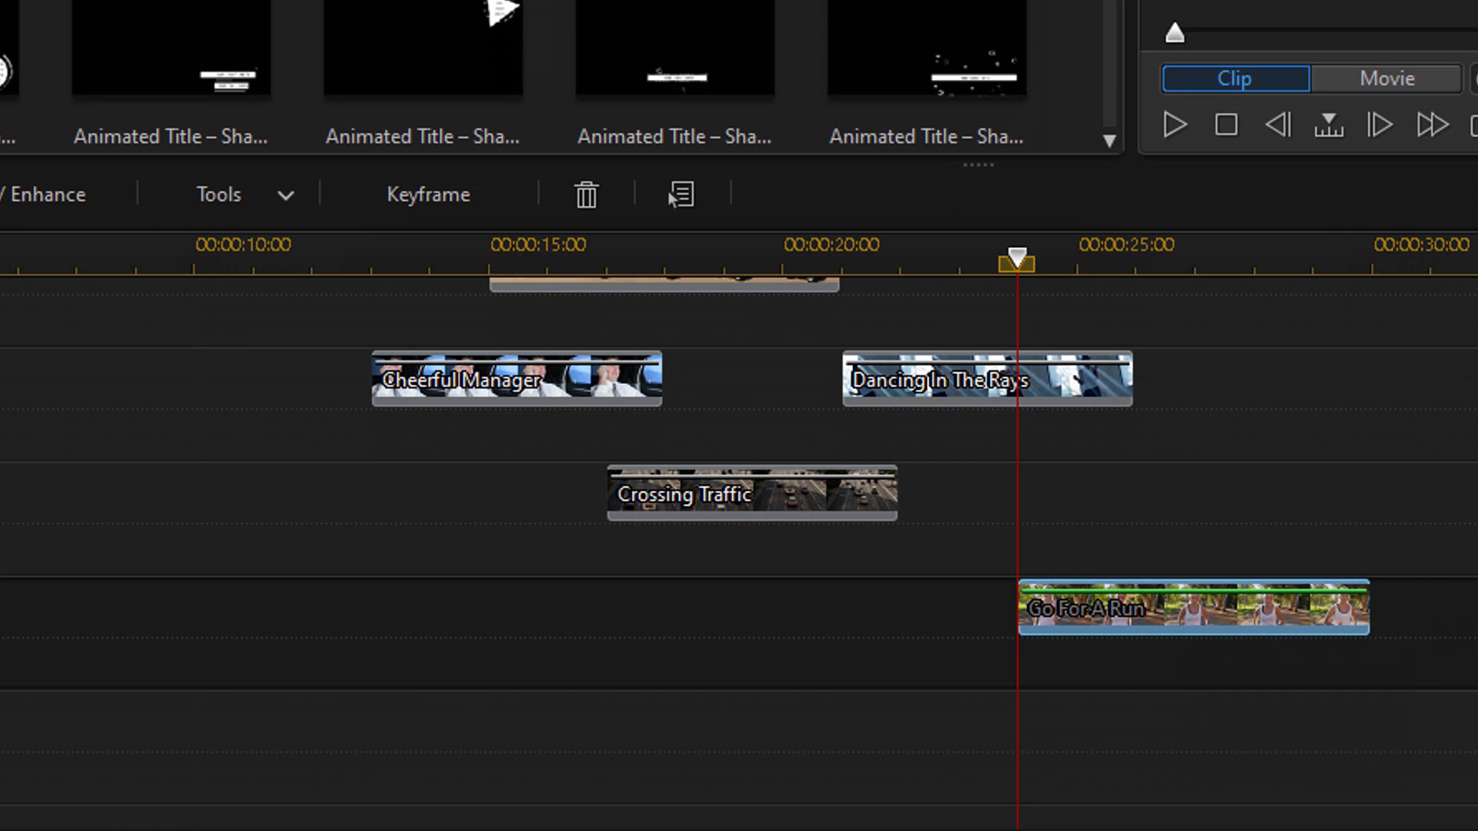
# - Open the At The Lake clip from the timeline in the PiP Designer
pyautogui.scroll(5, 739, 539)
pyautogui.scroll(-4, 739, 539)
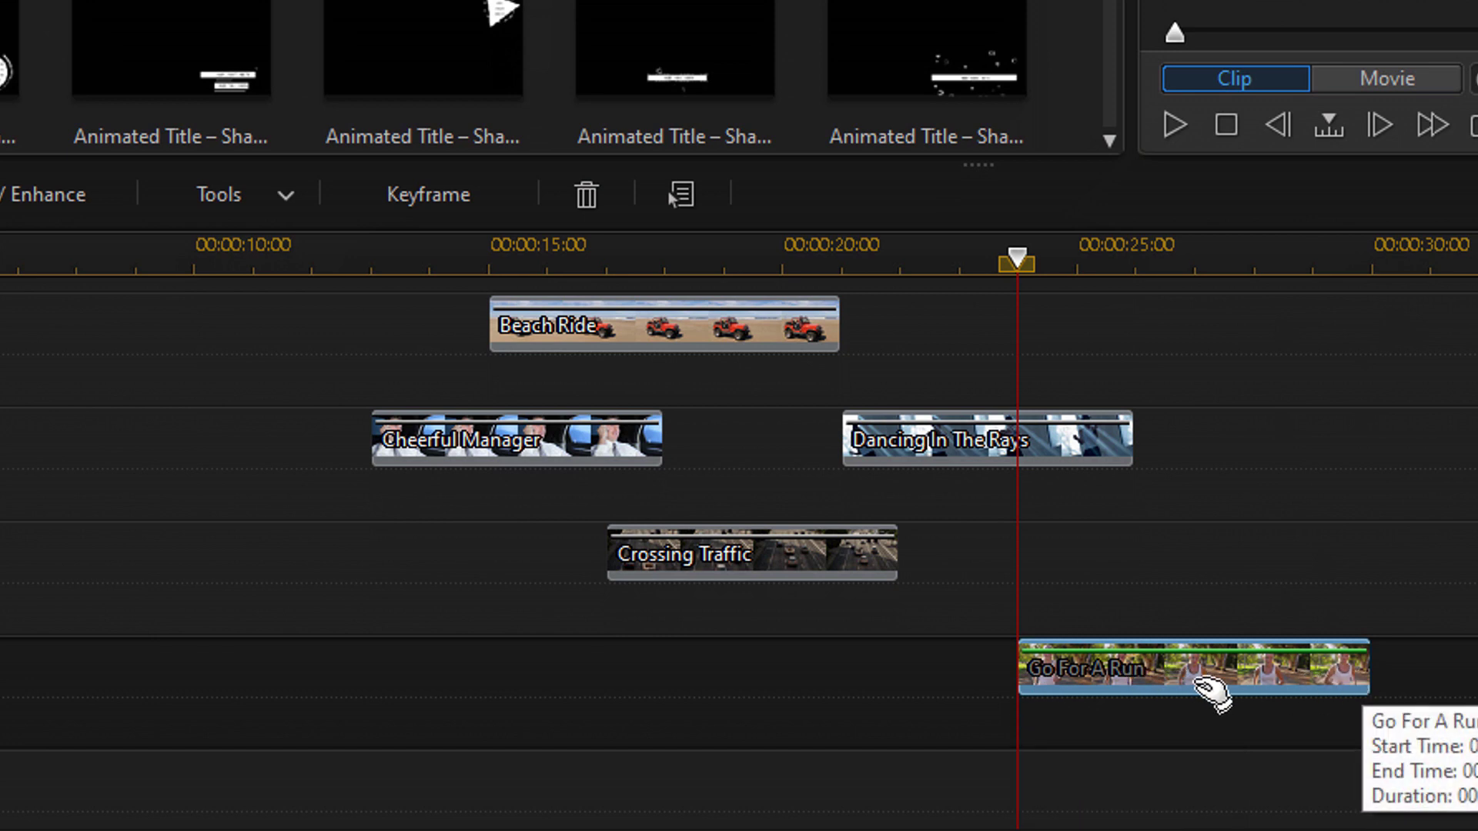
pyautogui.scroll(5, 739, 554)
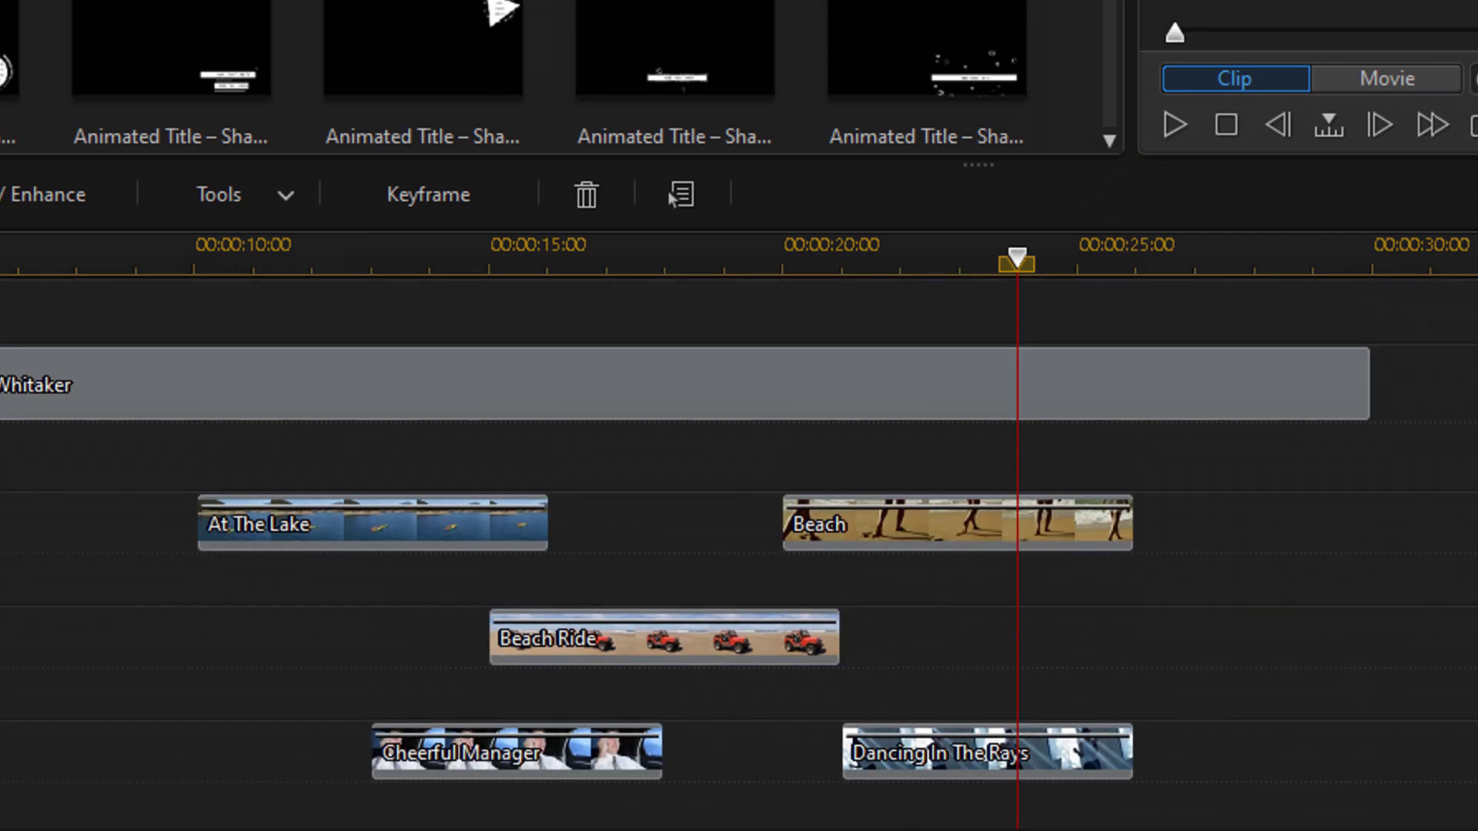
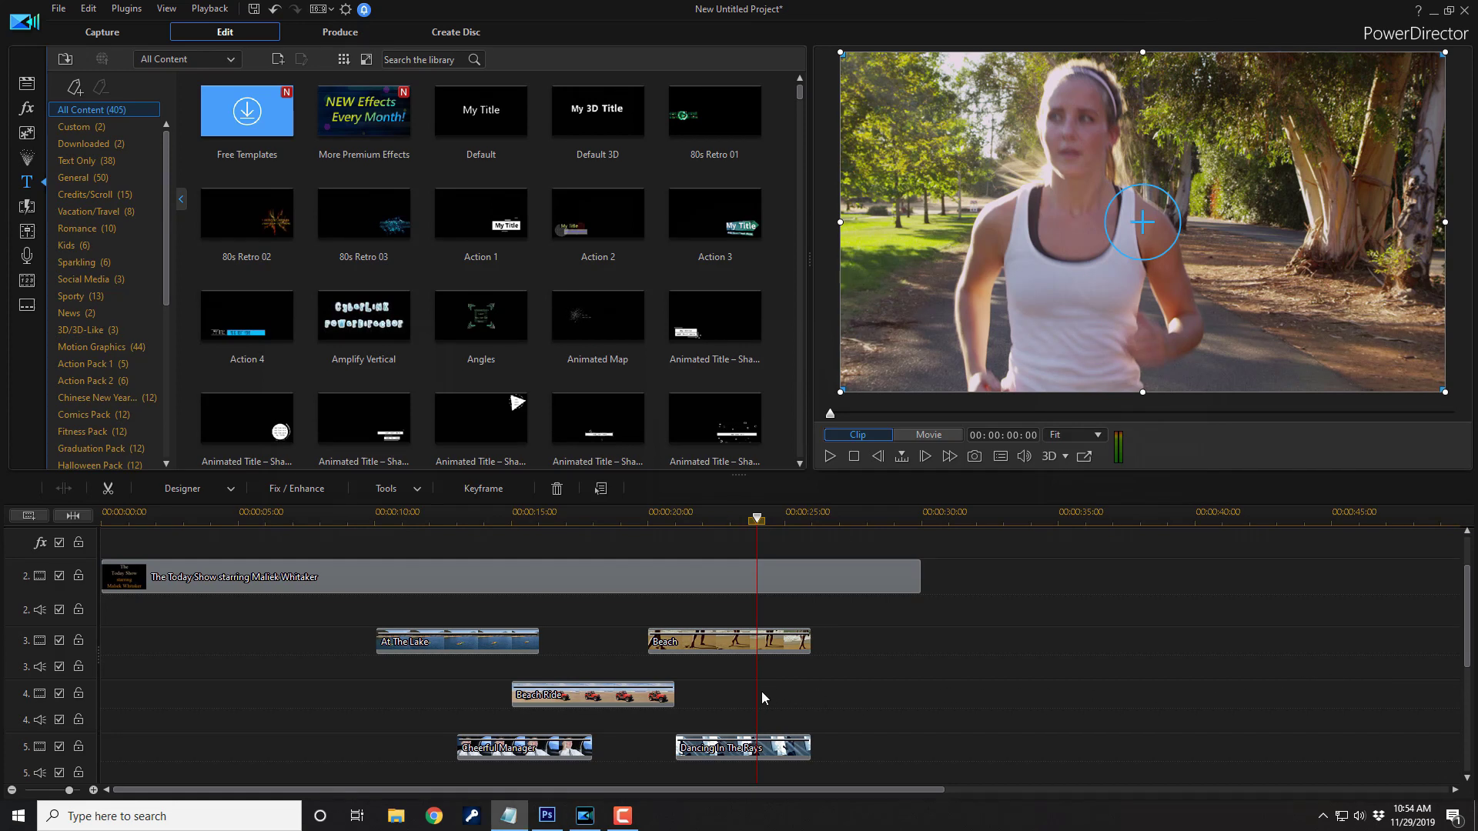
pyautogui.click(493, 650)
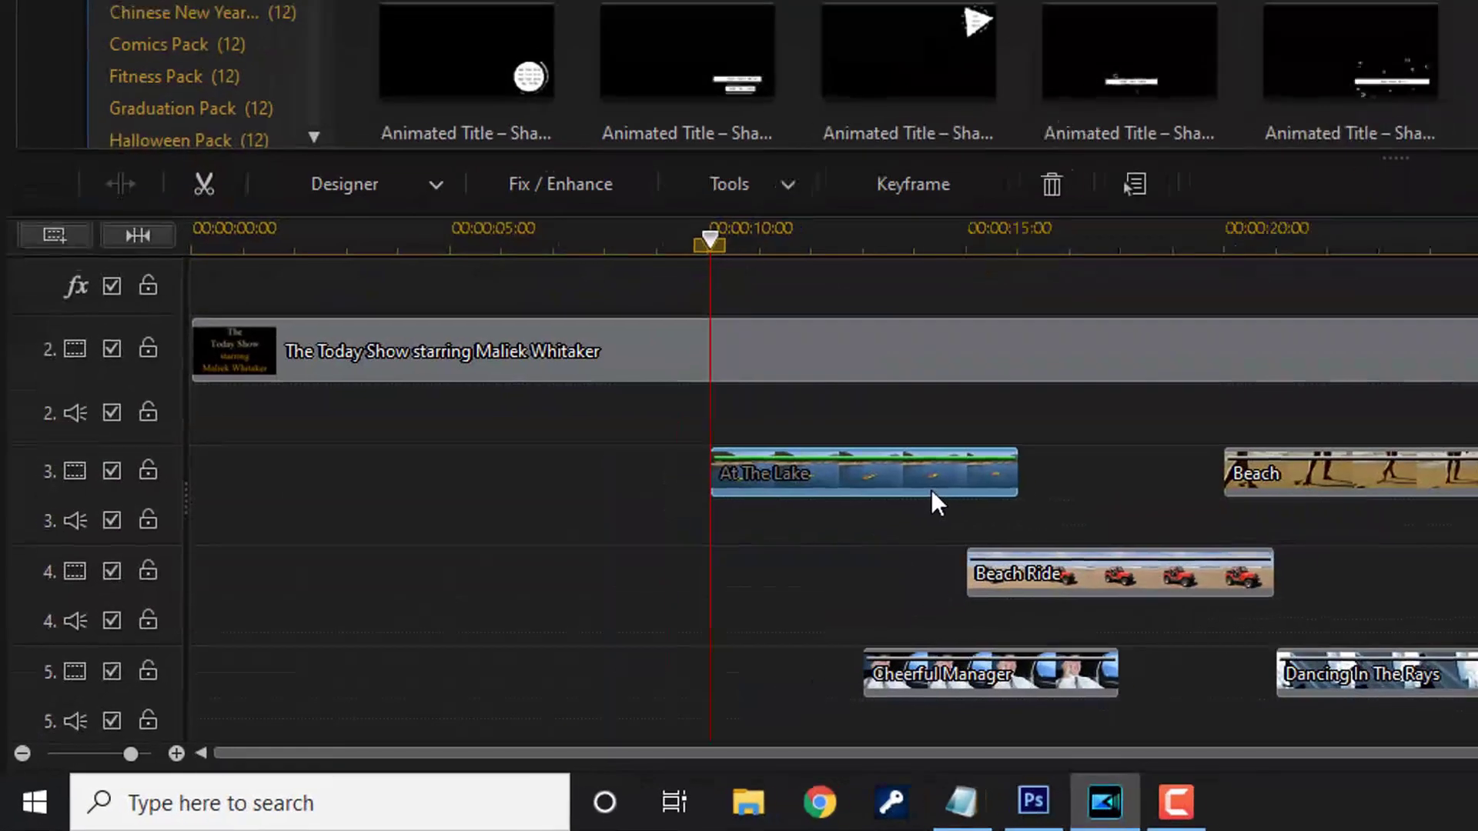
pyautogui.press('F2')
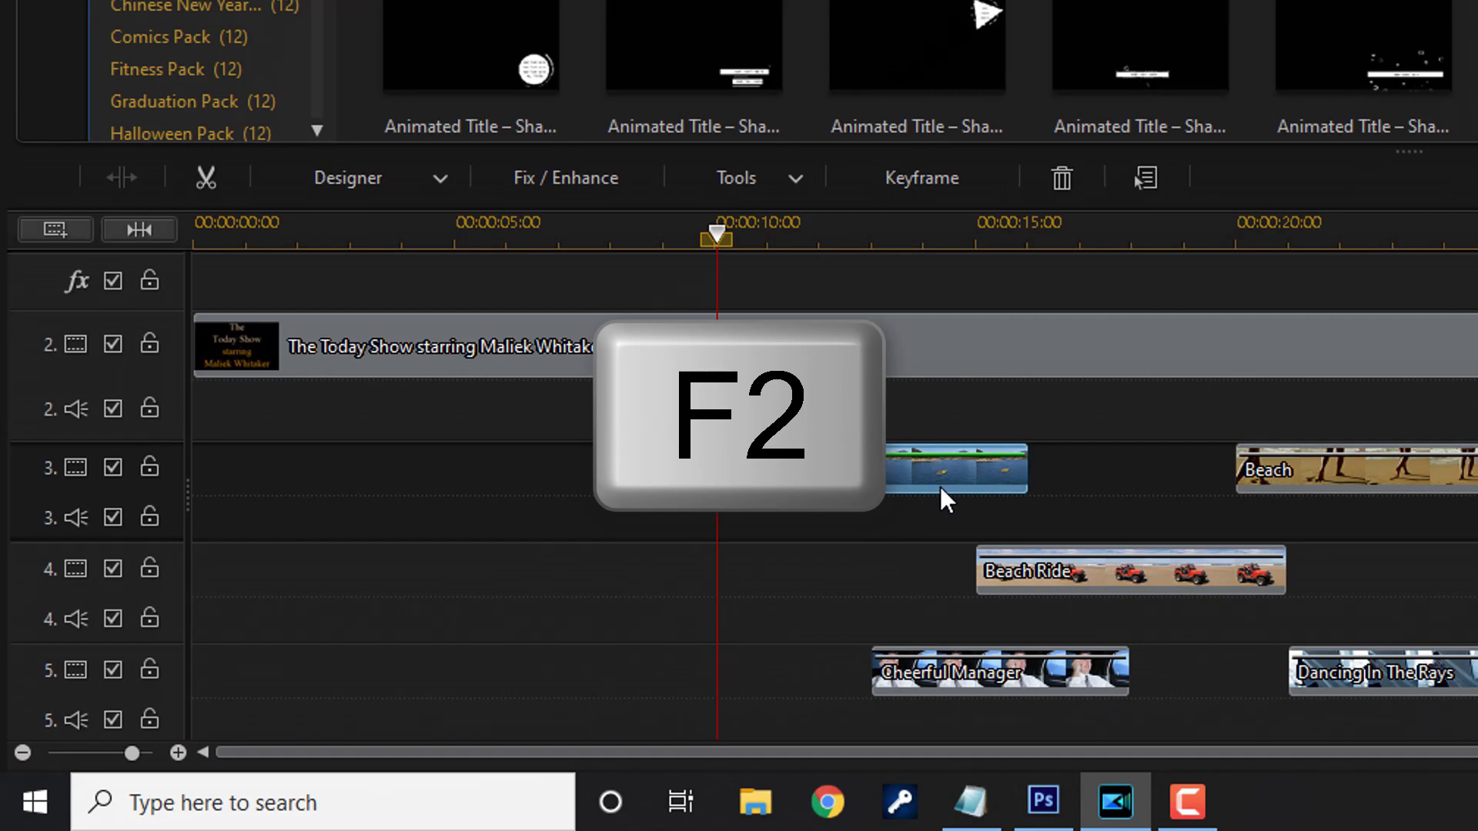
pyautogui.click(442, 187)
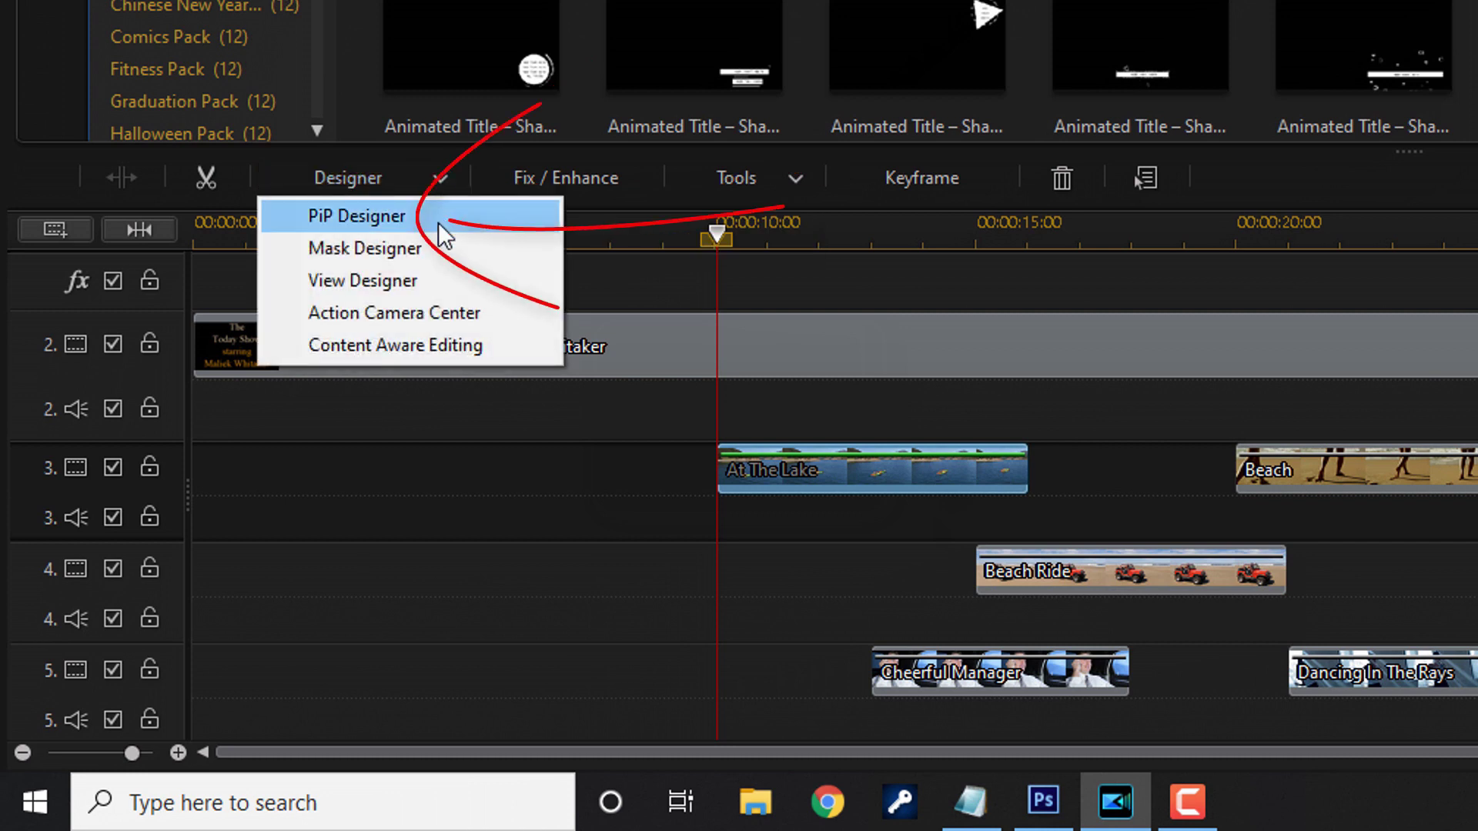
pyautogui.click(442, 231)
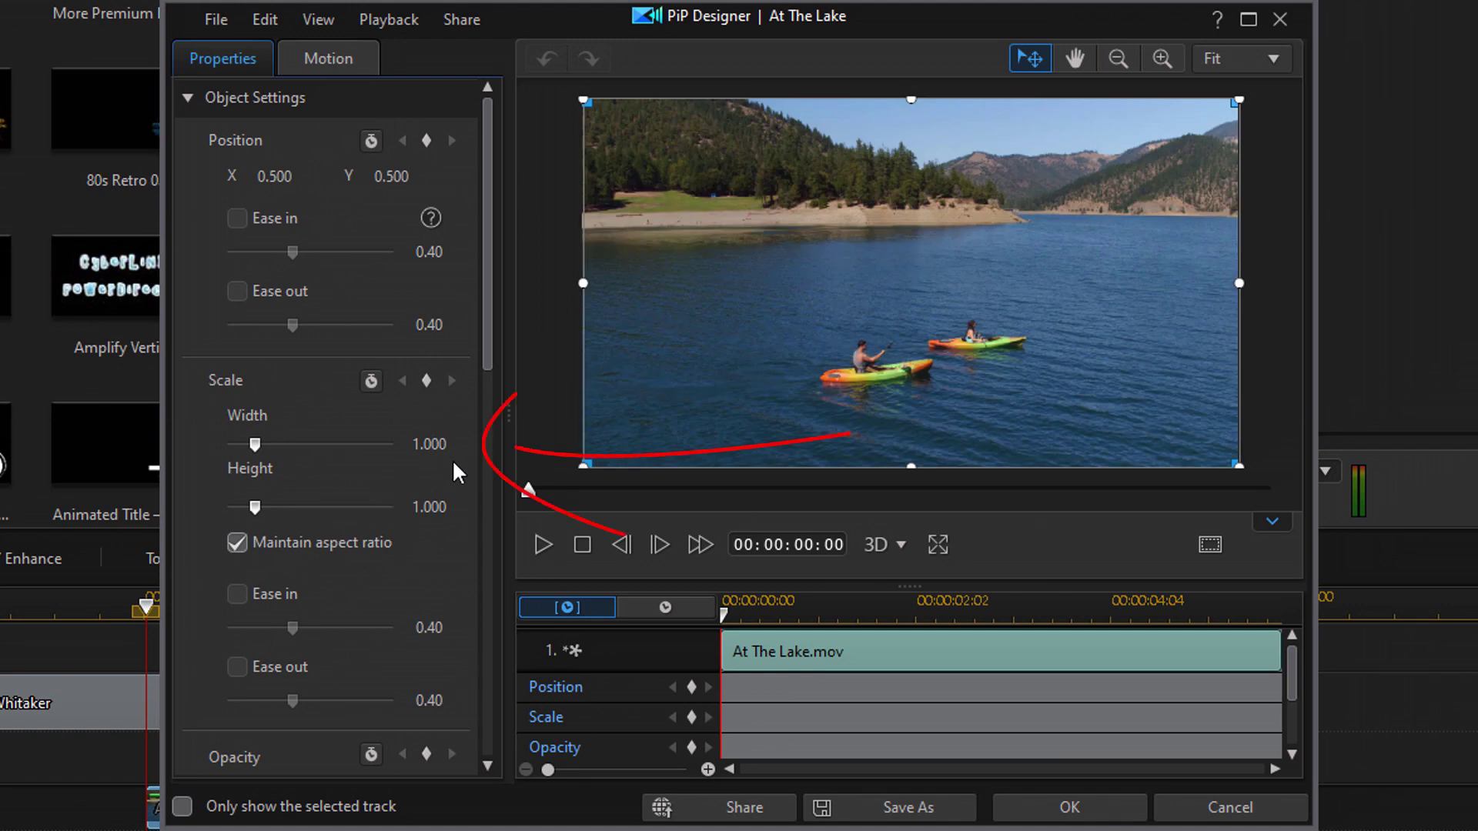
# - Scale the At The Lake clip to a width of 0.546 with the aspect ratio maintained
pyautogui.click(429, 444)
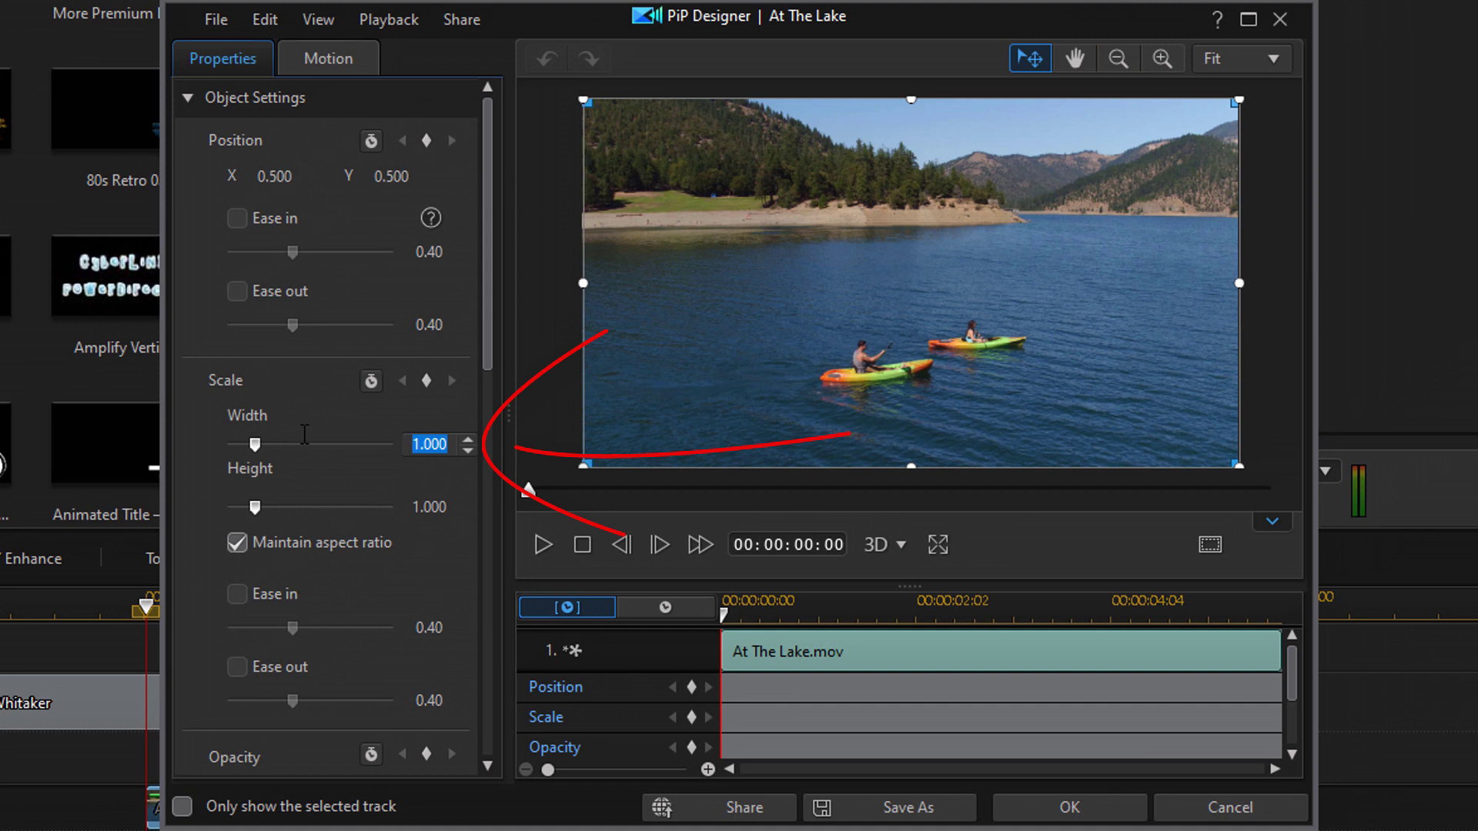
pyautogui.write('0.546')
pyautogui.press('Return')
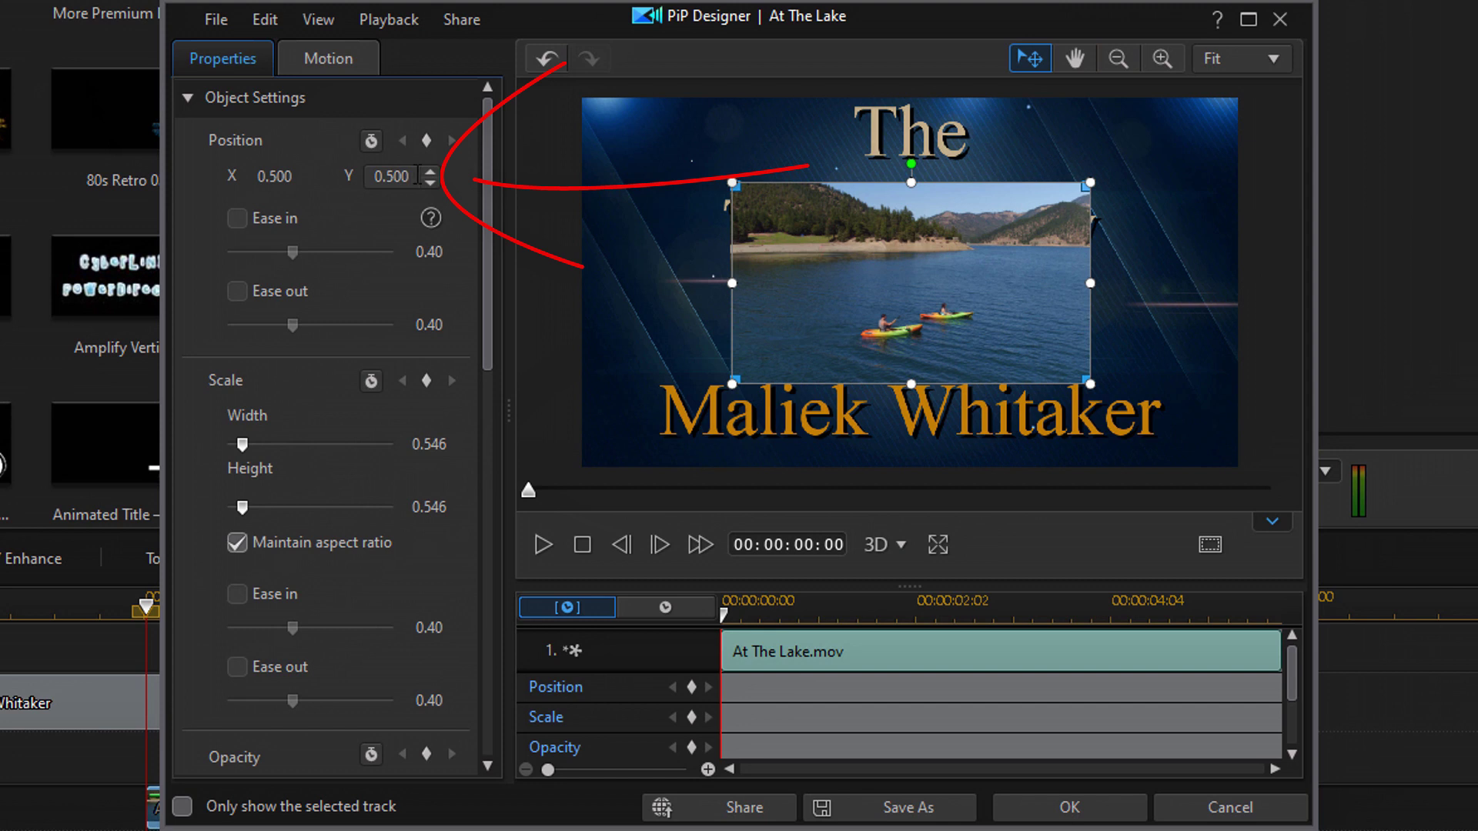
# - Set the At The Lake clip's position to Y 0.350 and X -0.300, just outside the frame
pyautogui.moveTo(417, 176); pyautogui.dragTo(264, 168)
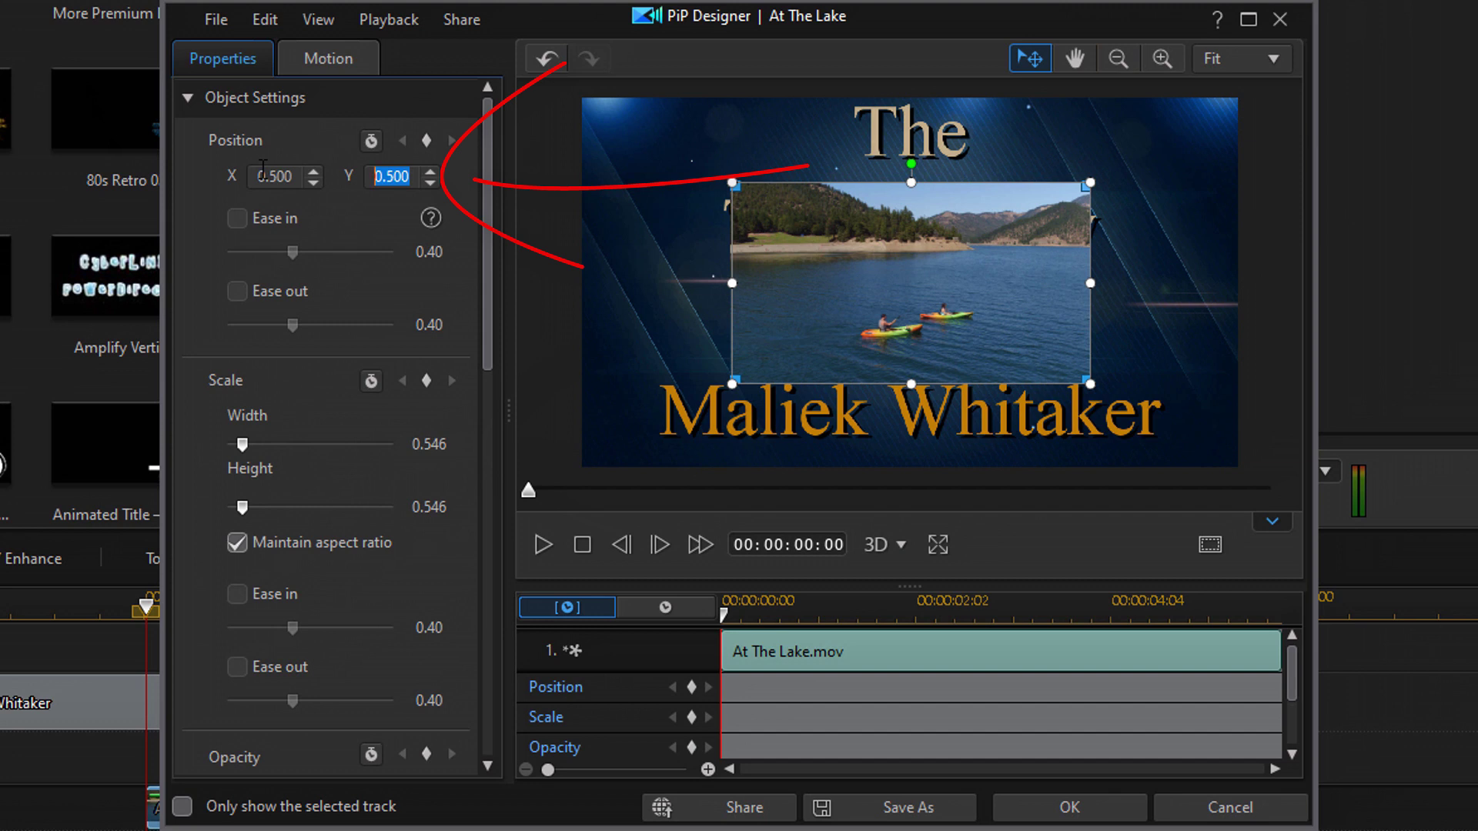
pyautogui.write('0.350')
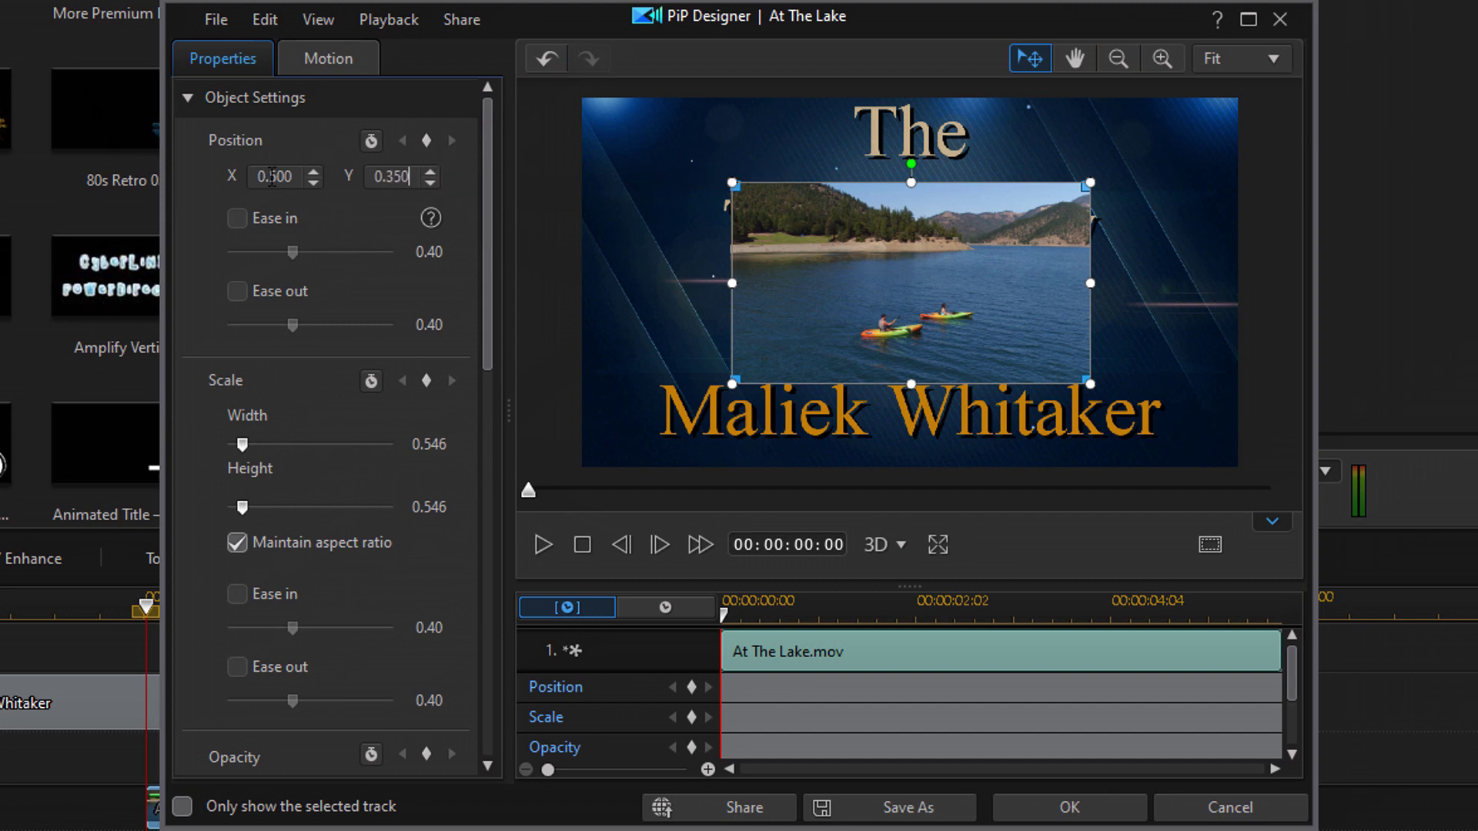
pyautogui.press('Return')
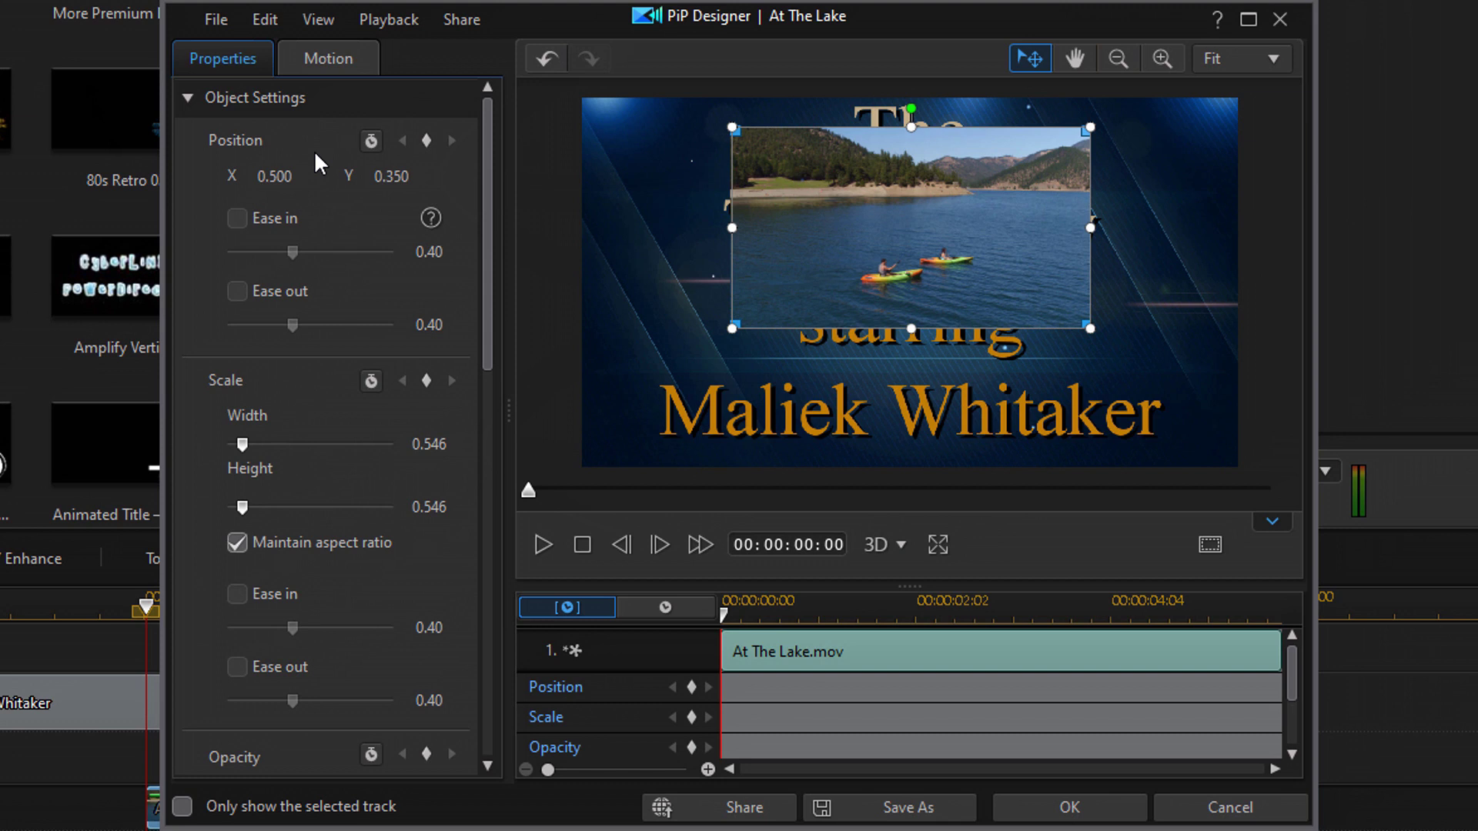
pyautogui.click(299, 176)
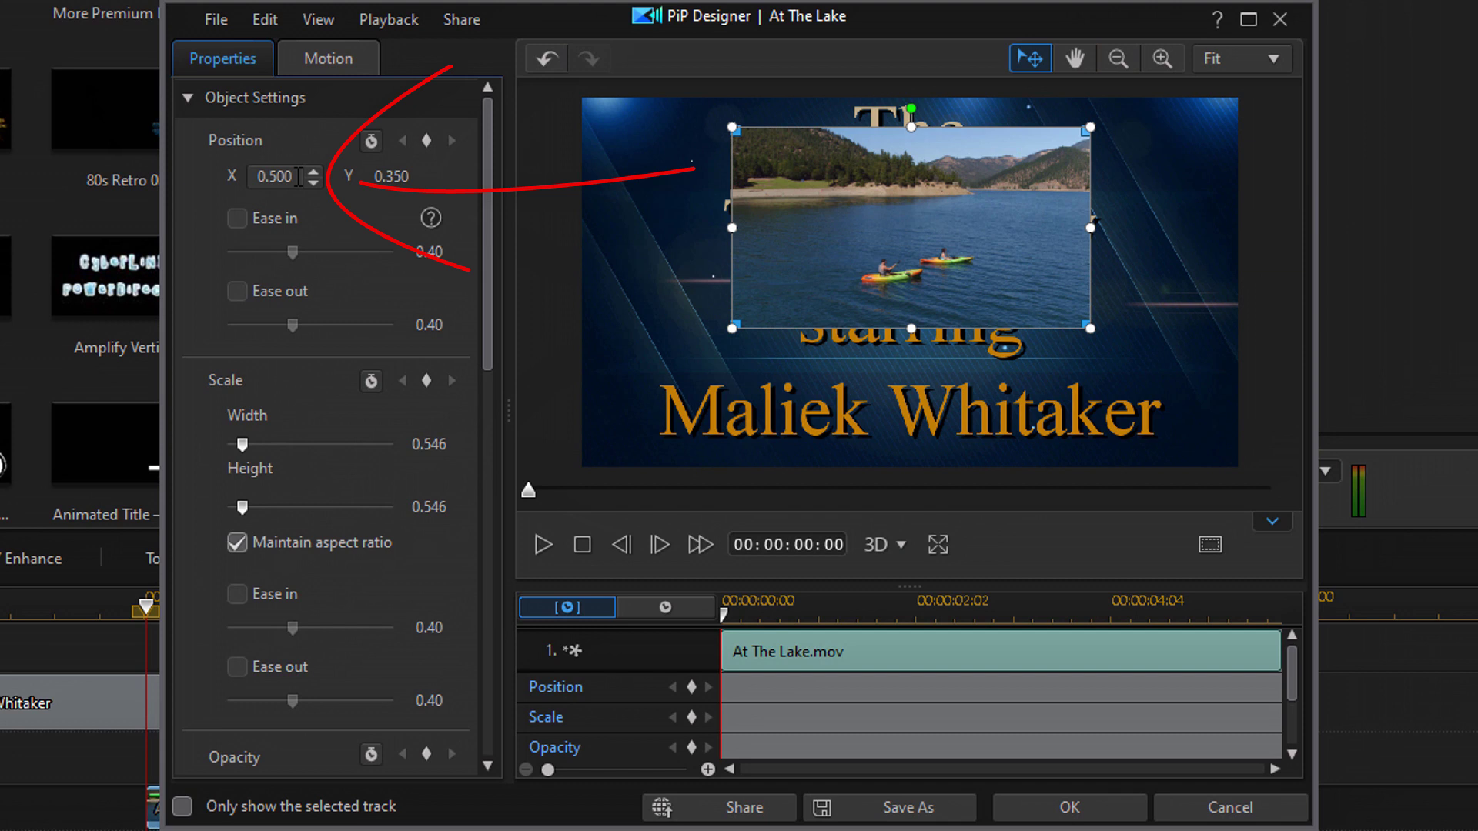
pyautogui.moveTo(299, 176); pyautogui.dragTo(251, 165)
pyautogui.write('-0.3')
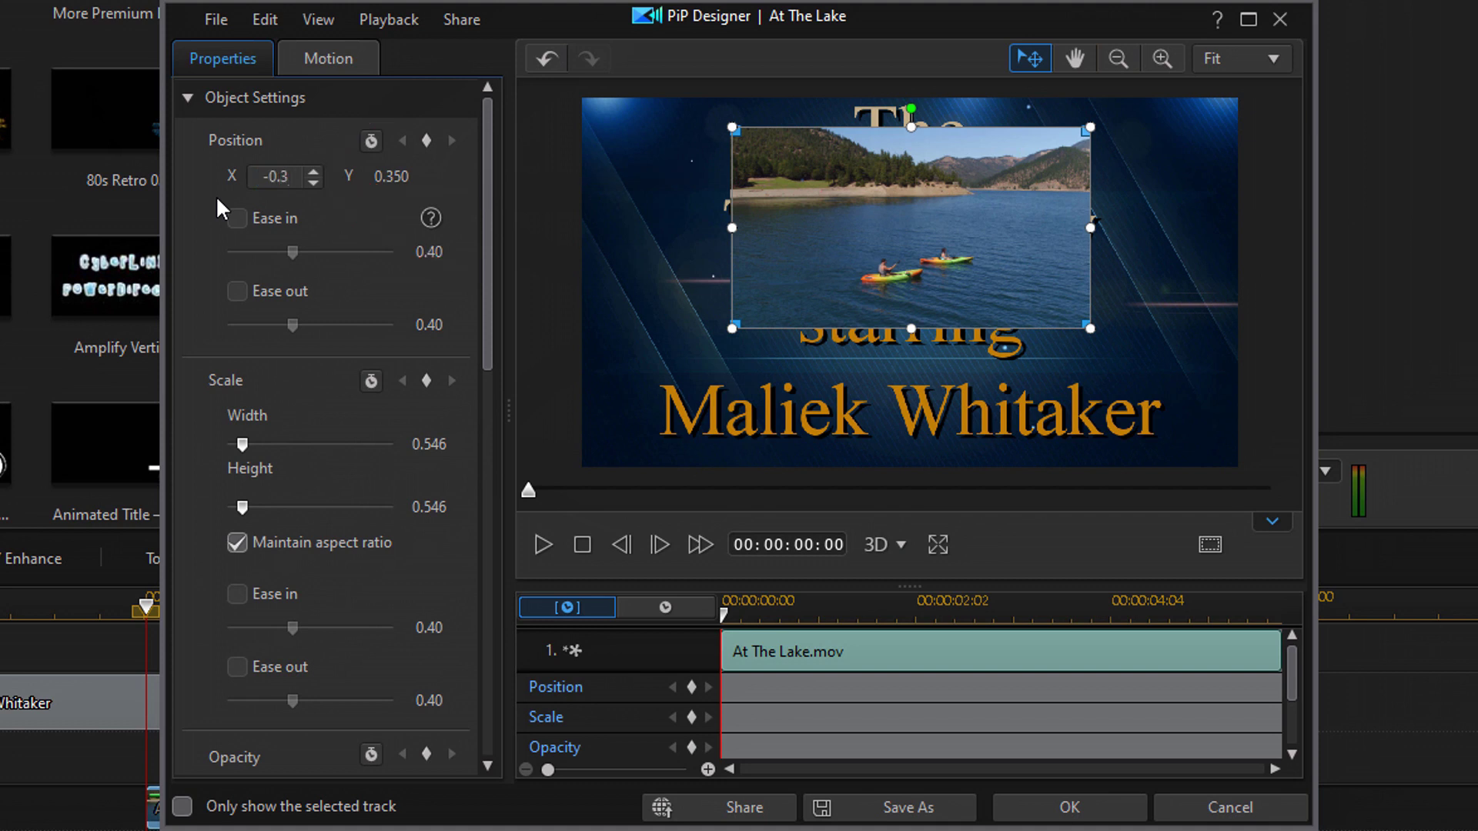
pyautogui.press('Return')
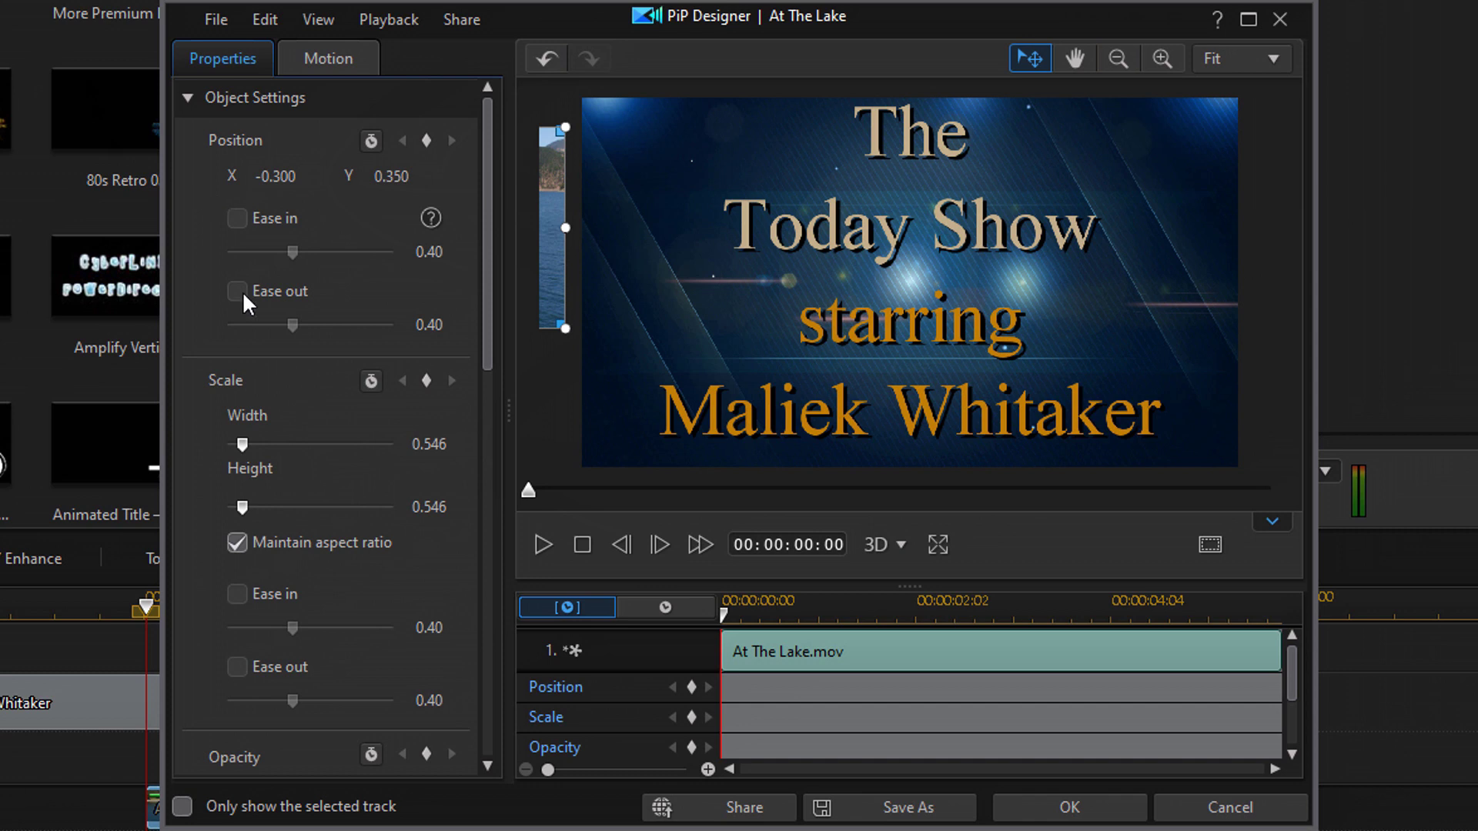
# - Enable a border on the At The Lake clip and set its fill type to 2 Color Gradient
pyautogui.moveTo(484, 260); pyautogui.dragTo(484, 511)
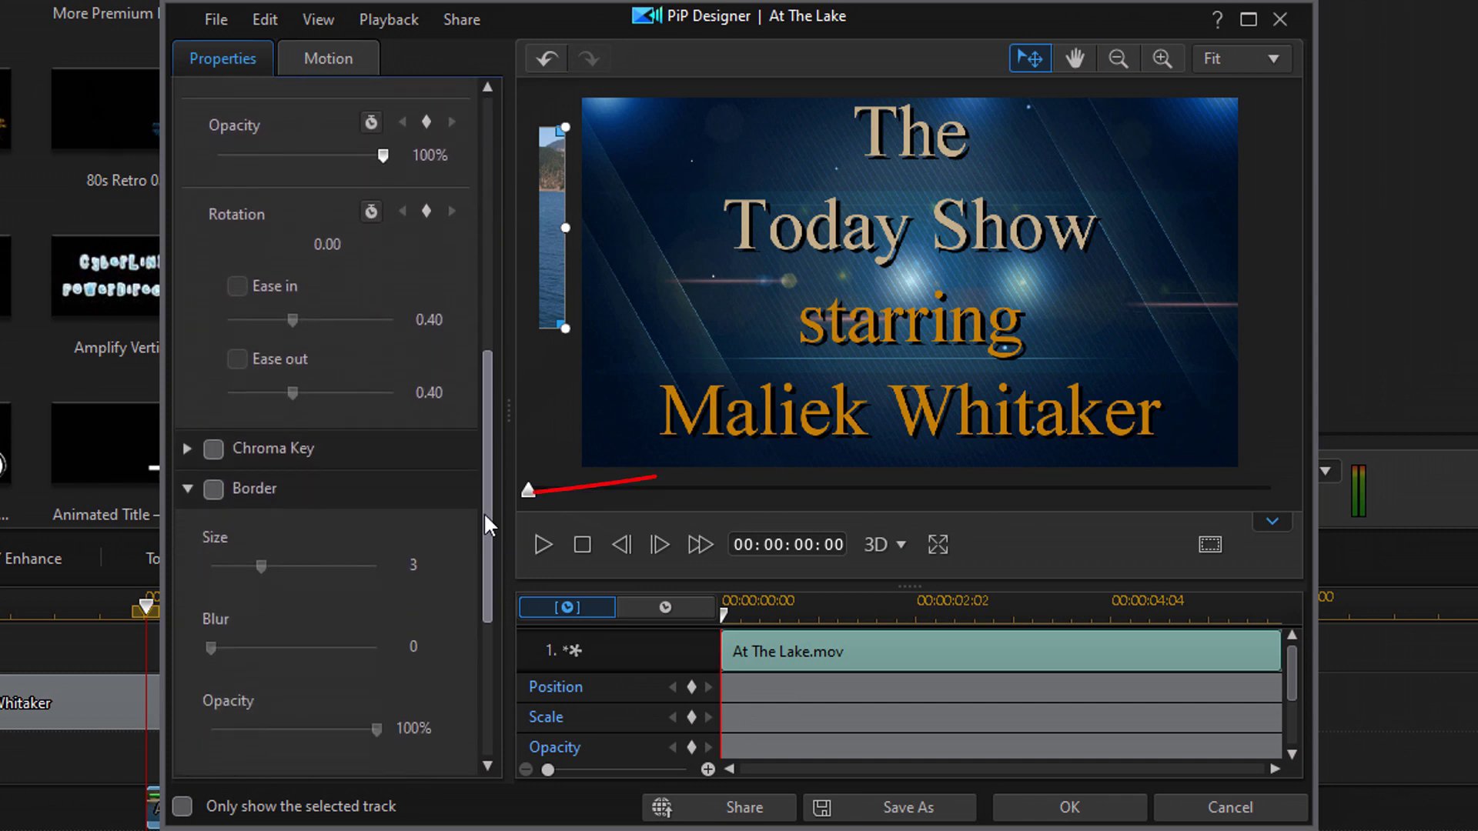
pyautogui.click(214, 493)
pyautogui.moveTo(478, 470); pyautogui.dragTo(499, 613)
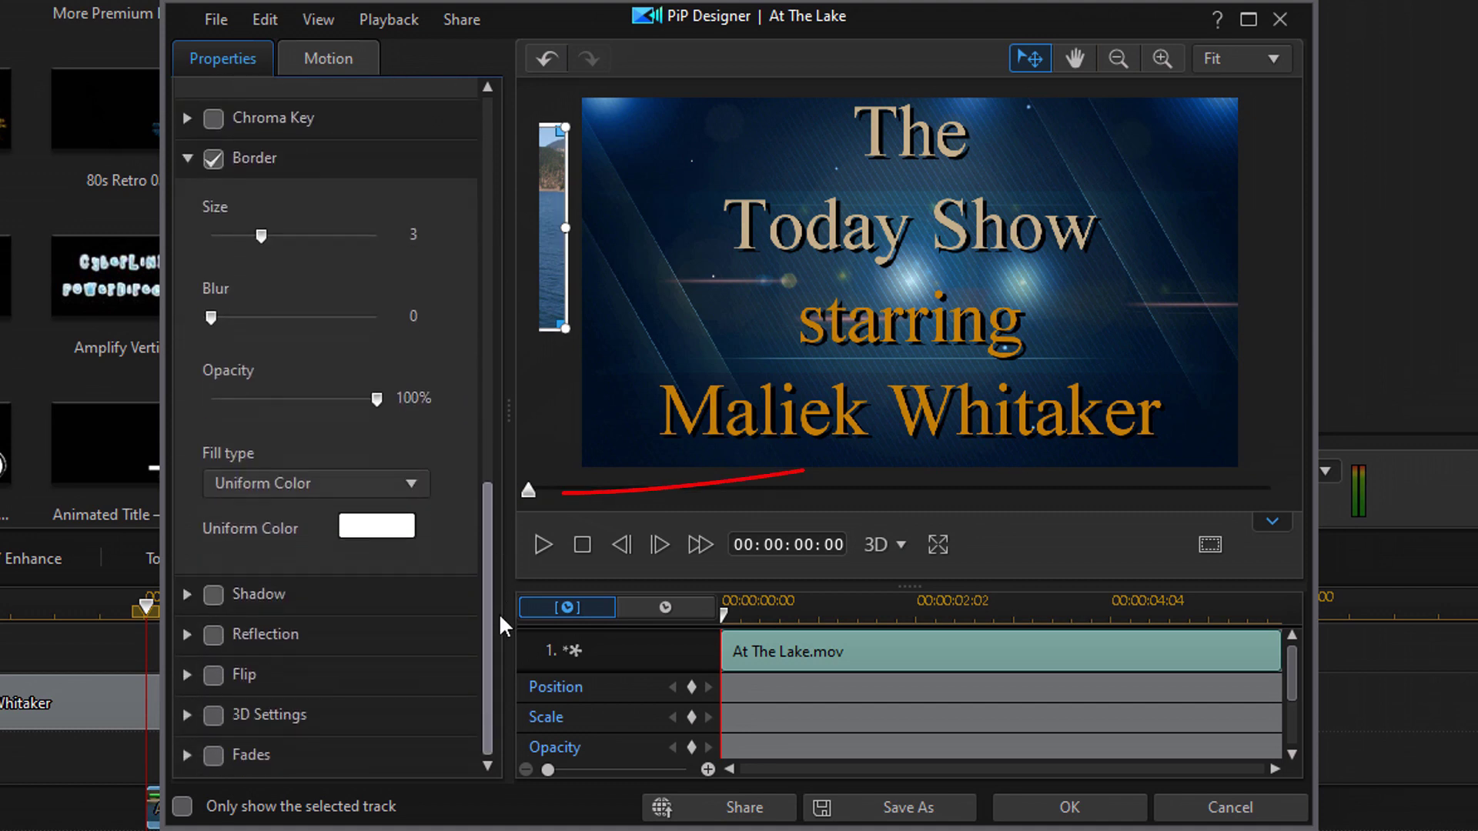
pyautogui.click(413, 484)
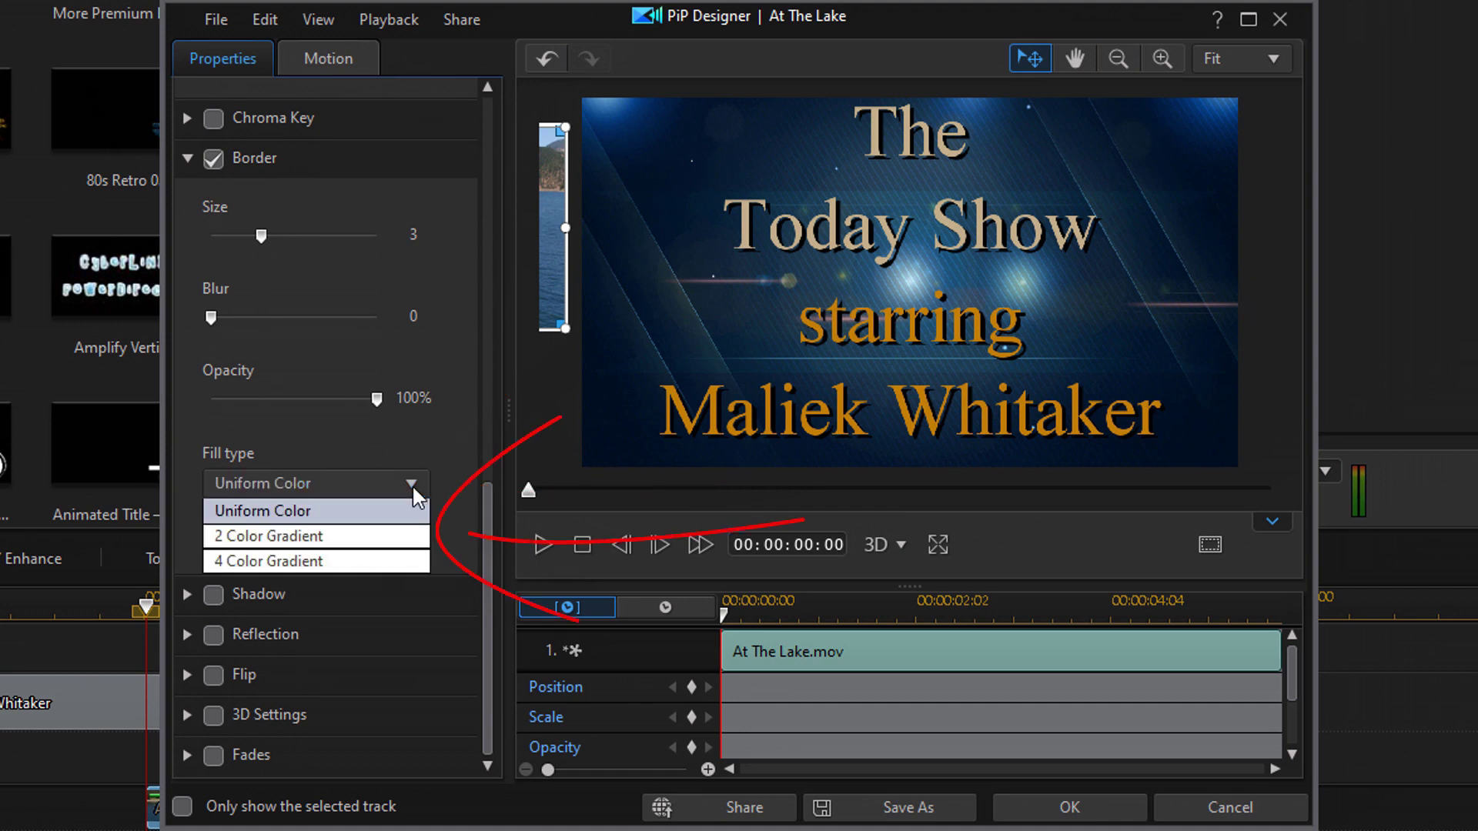
pyautogui.click(359, 536)
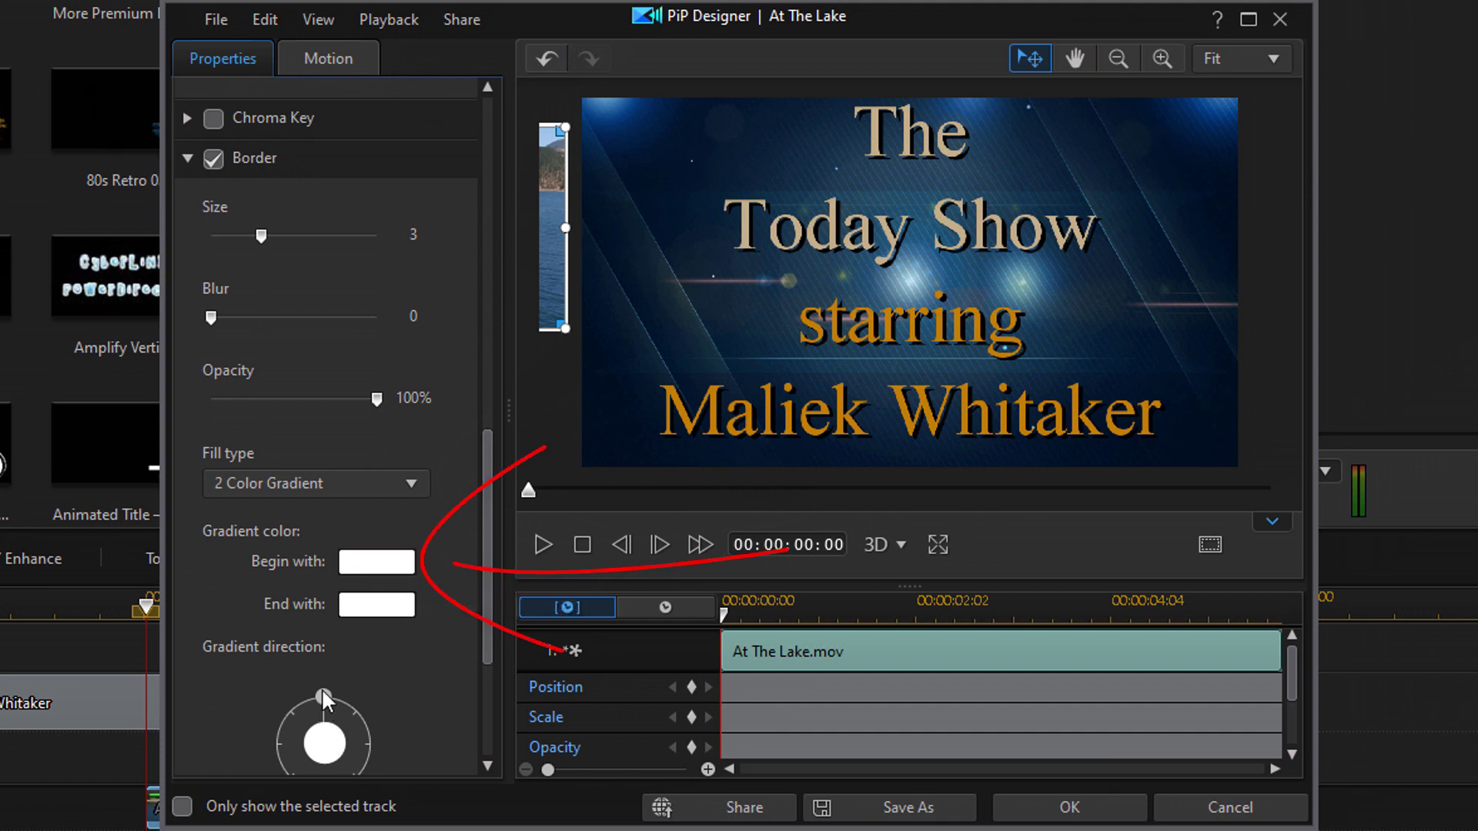
# - Set the border gradient's beginning colour to red 195, green 174, blue 138 and accept it
pyautogui.click(378, 569)
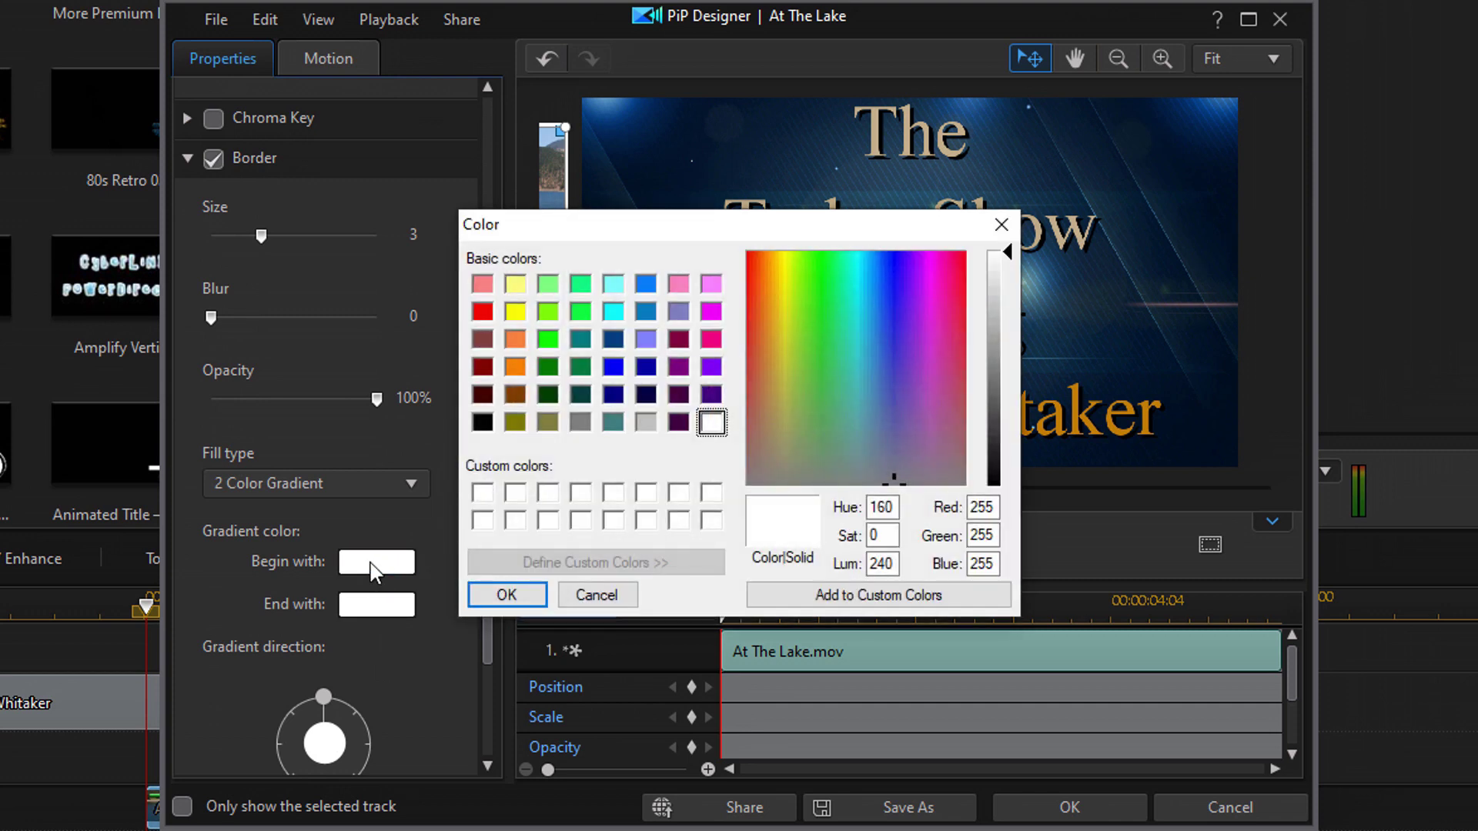
pyautogui.doubleClick(993, 508)
pyautogui.write('195')
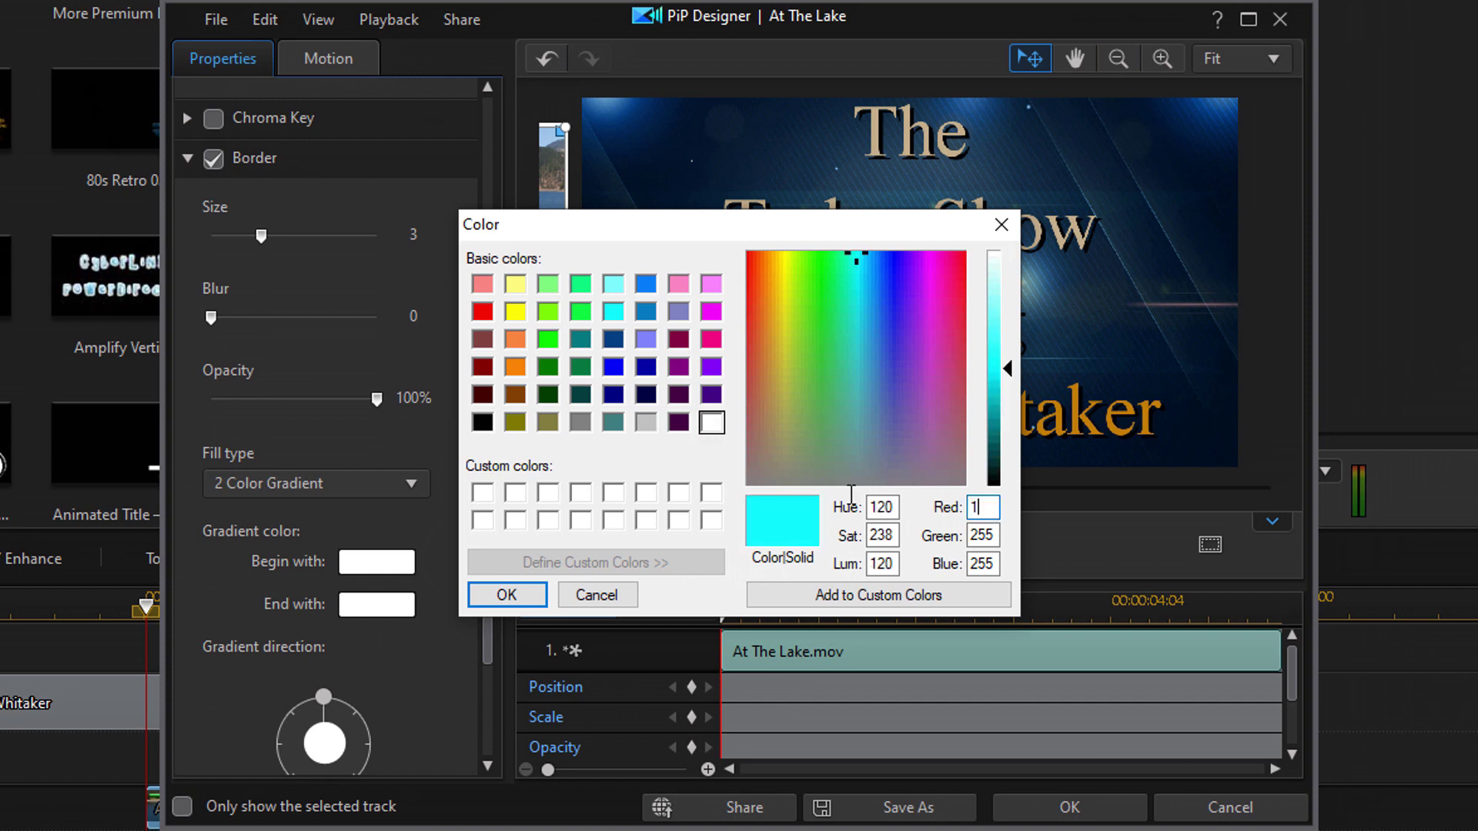
pyautogui.doubleClick(993, 535)
pyautogui.write('174')
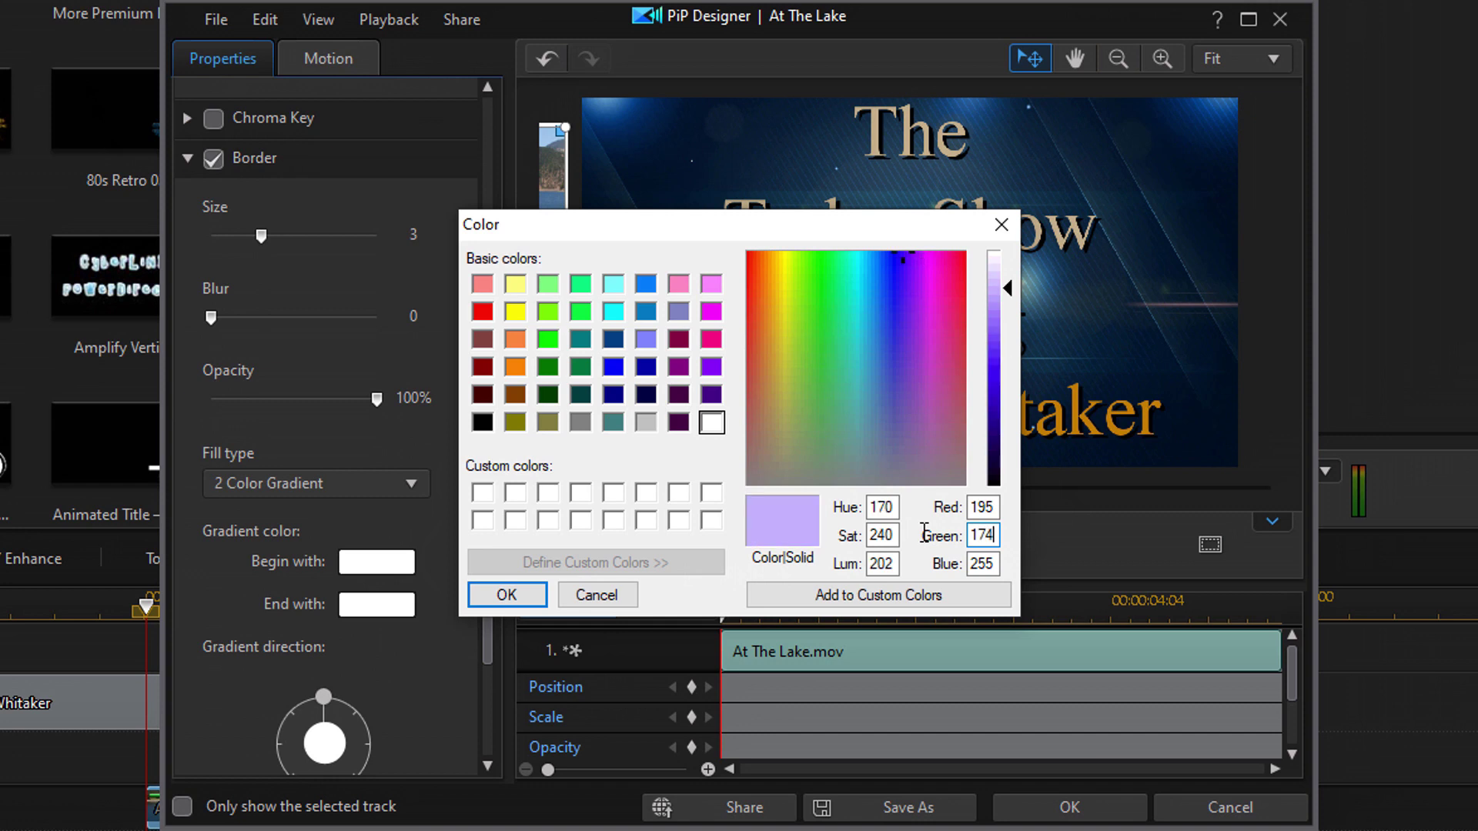
pyautogui.doubleClick(993, 564)
pyautogui.write('138')
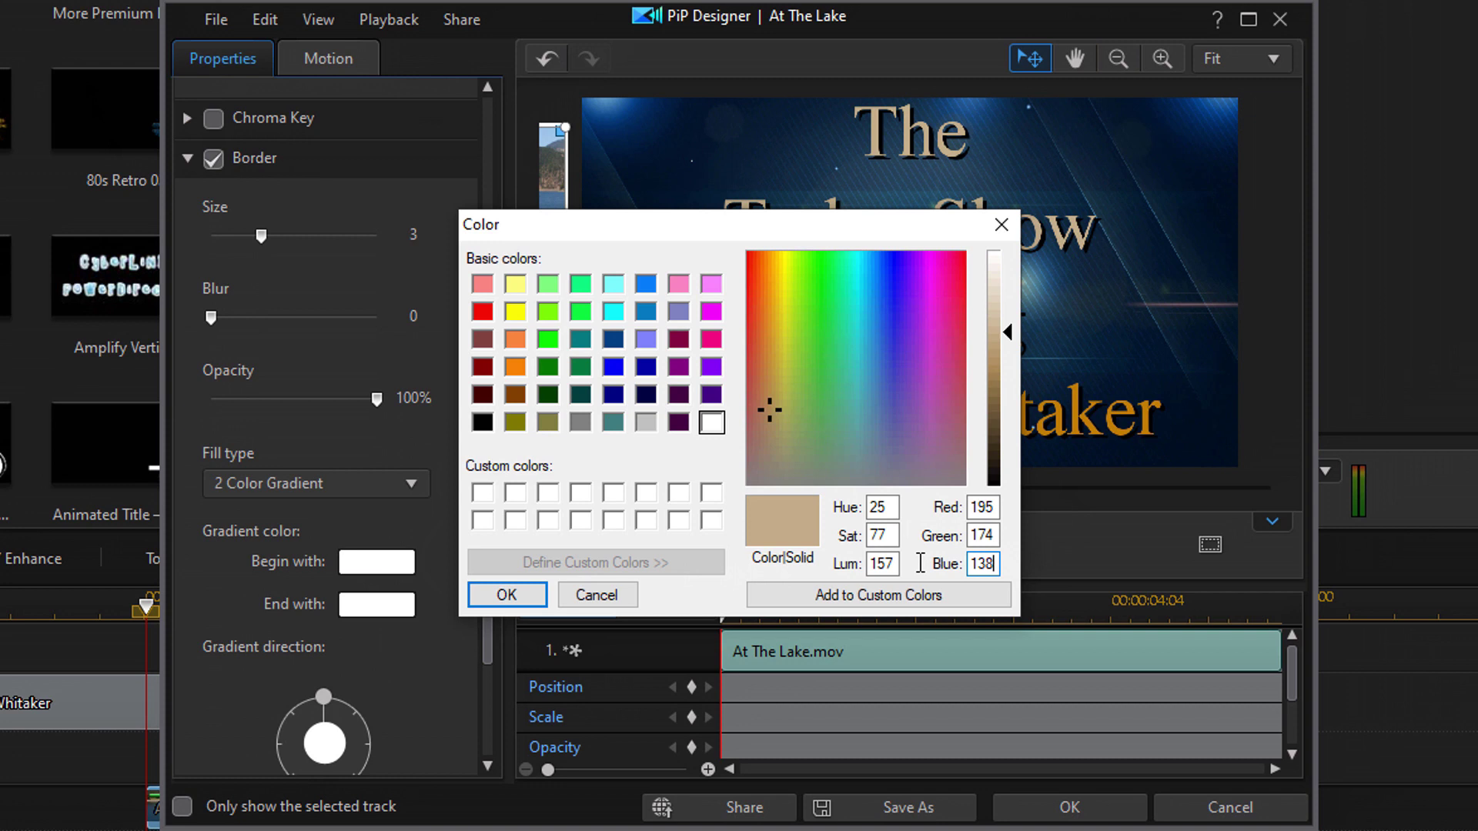
pyautogui.press('Return')
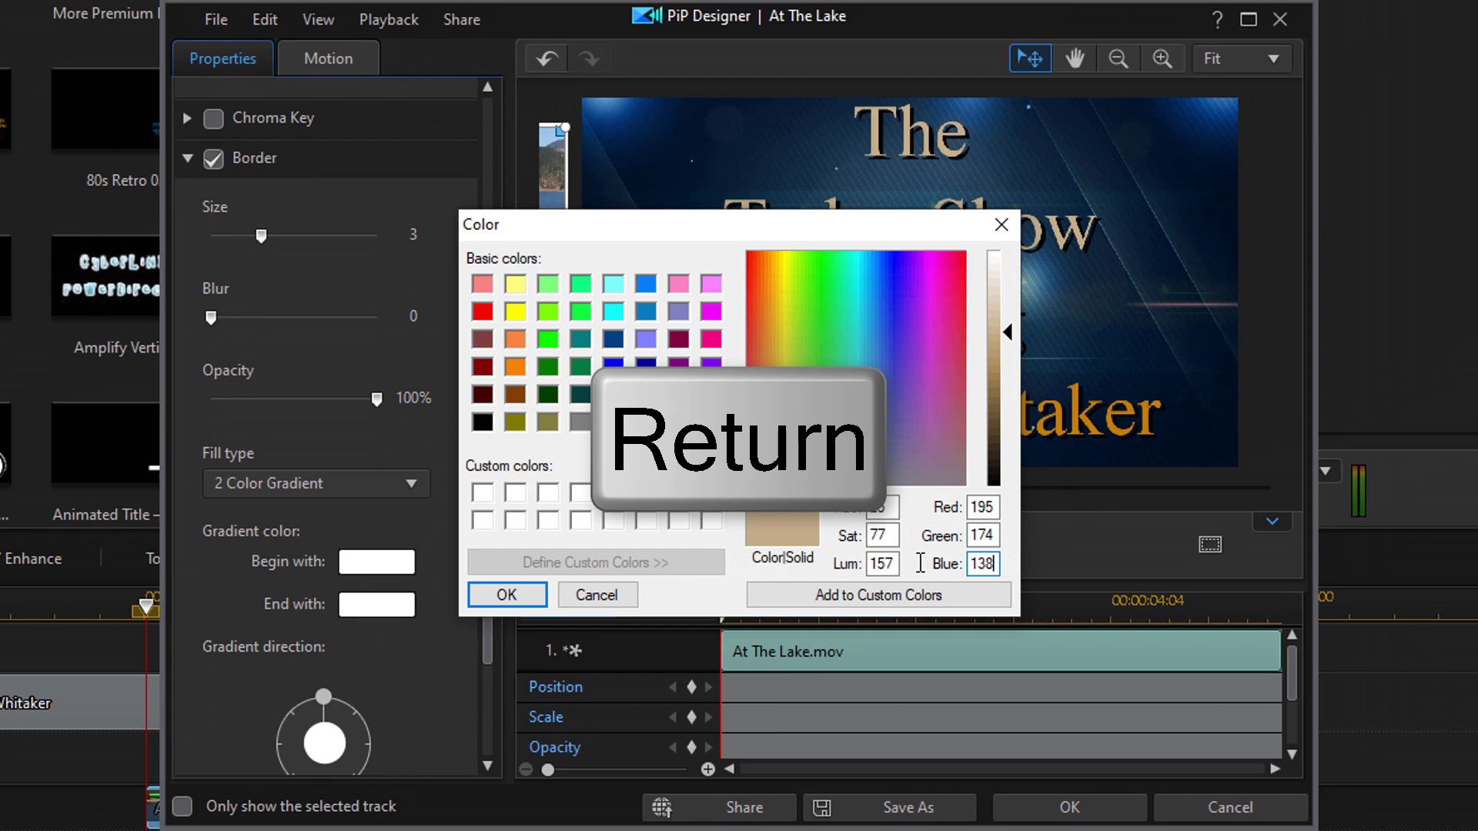
pyautogui.press('Return')
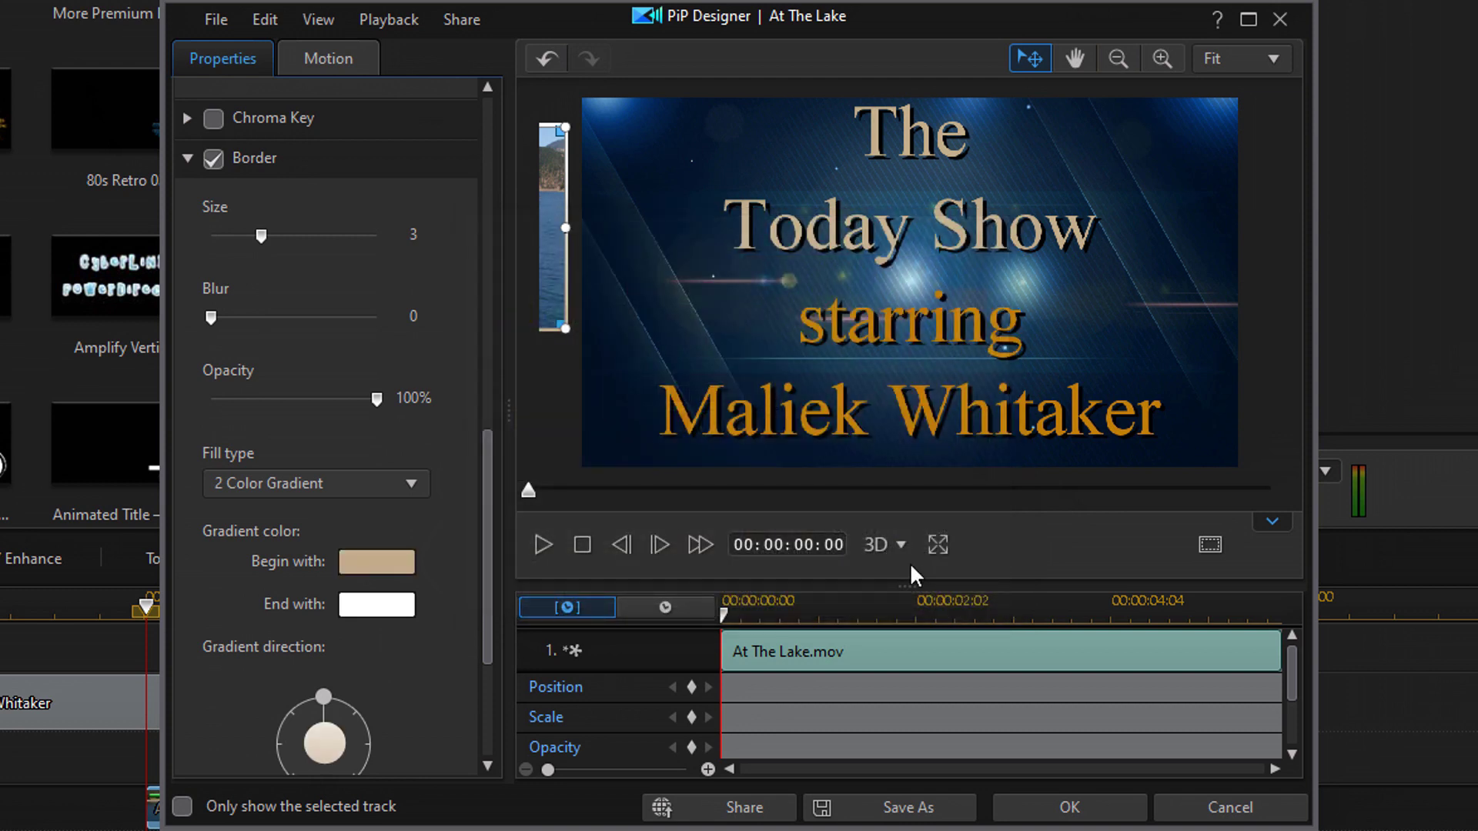
# - Set the border gradient's end colour to red 194, green 127, blue 4 and accept it
pyautogui.click(390, 616)
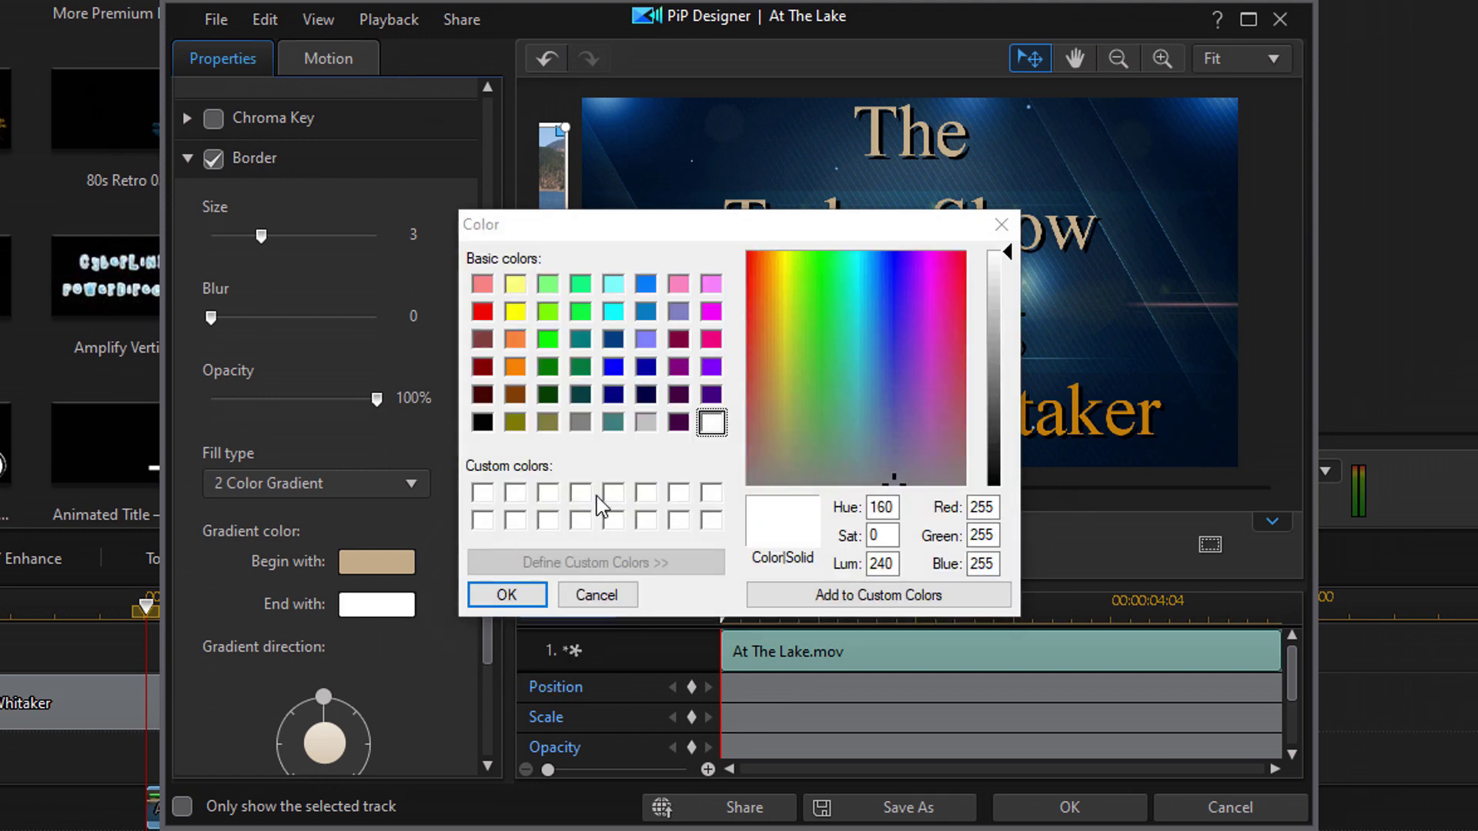
pyautogui.moveTo(989, 510); pyautogui.dragTo(914, 501)
pyautogui.write('194')
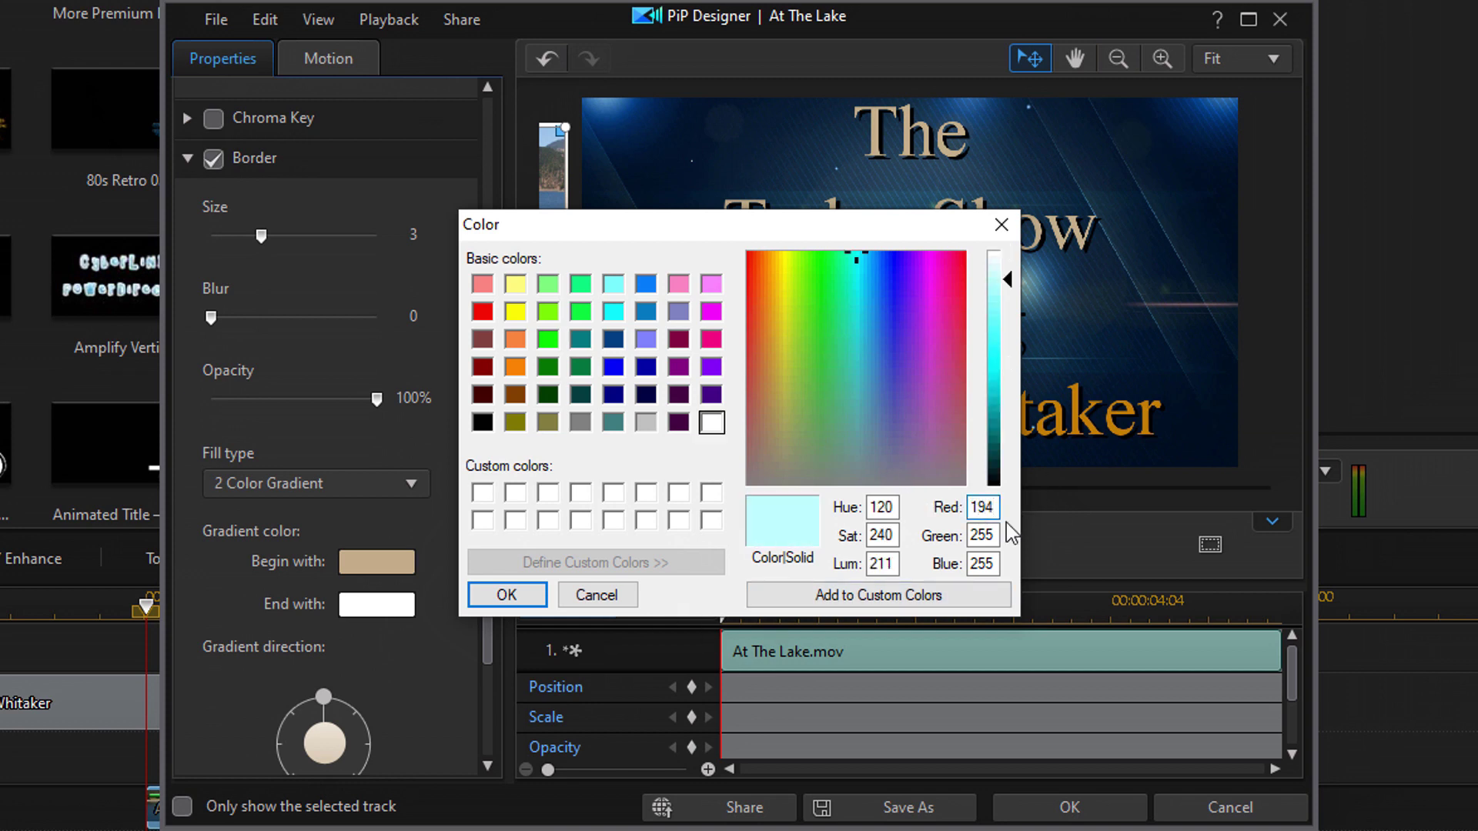
pyautogui.moveTo(1005, 535); pyautogui.dragTo(918, 537)
pyautogui.press('Return')
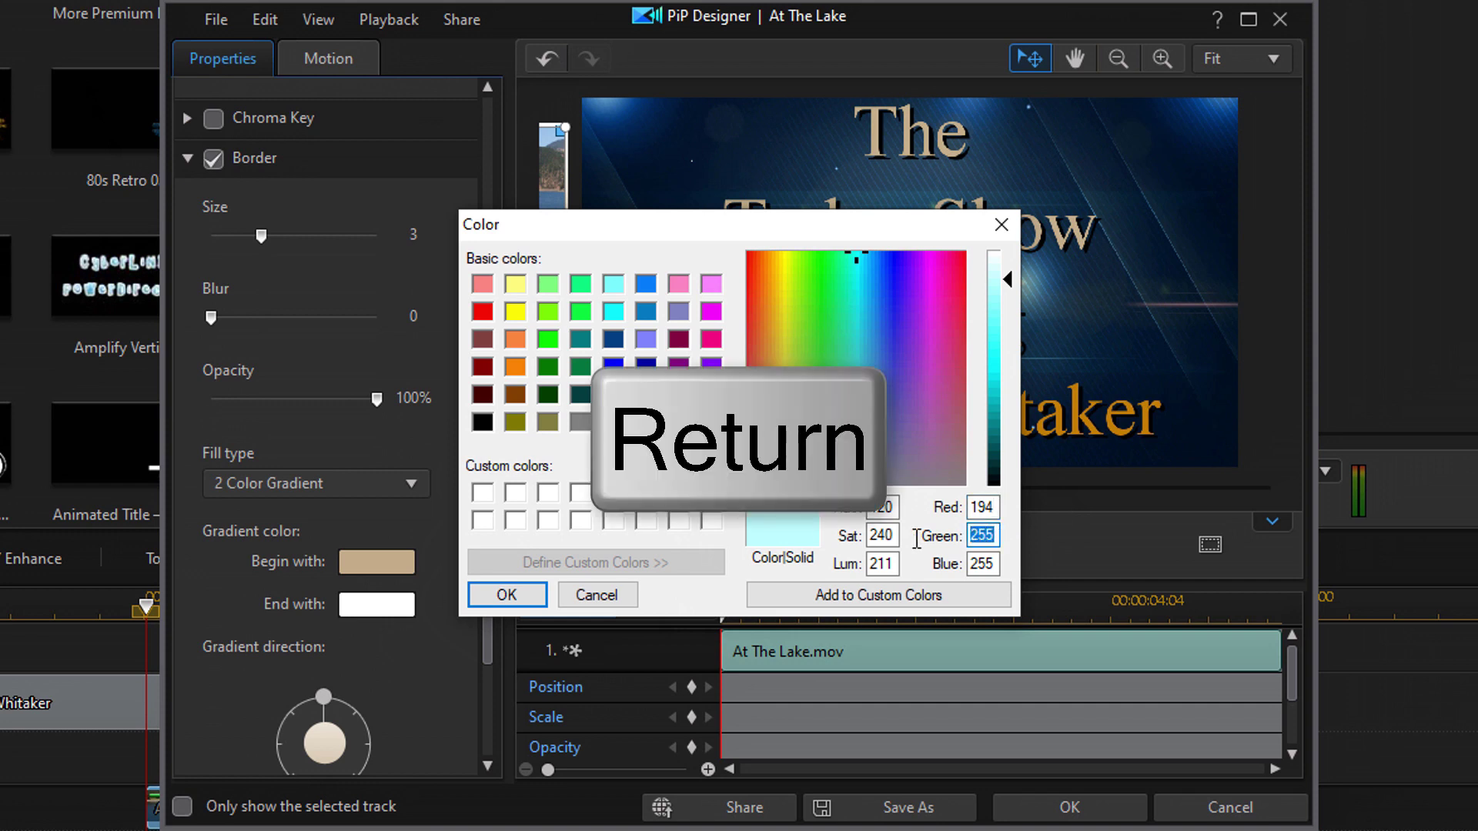
pyautogui.write('127')
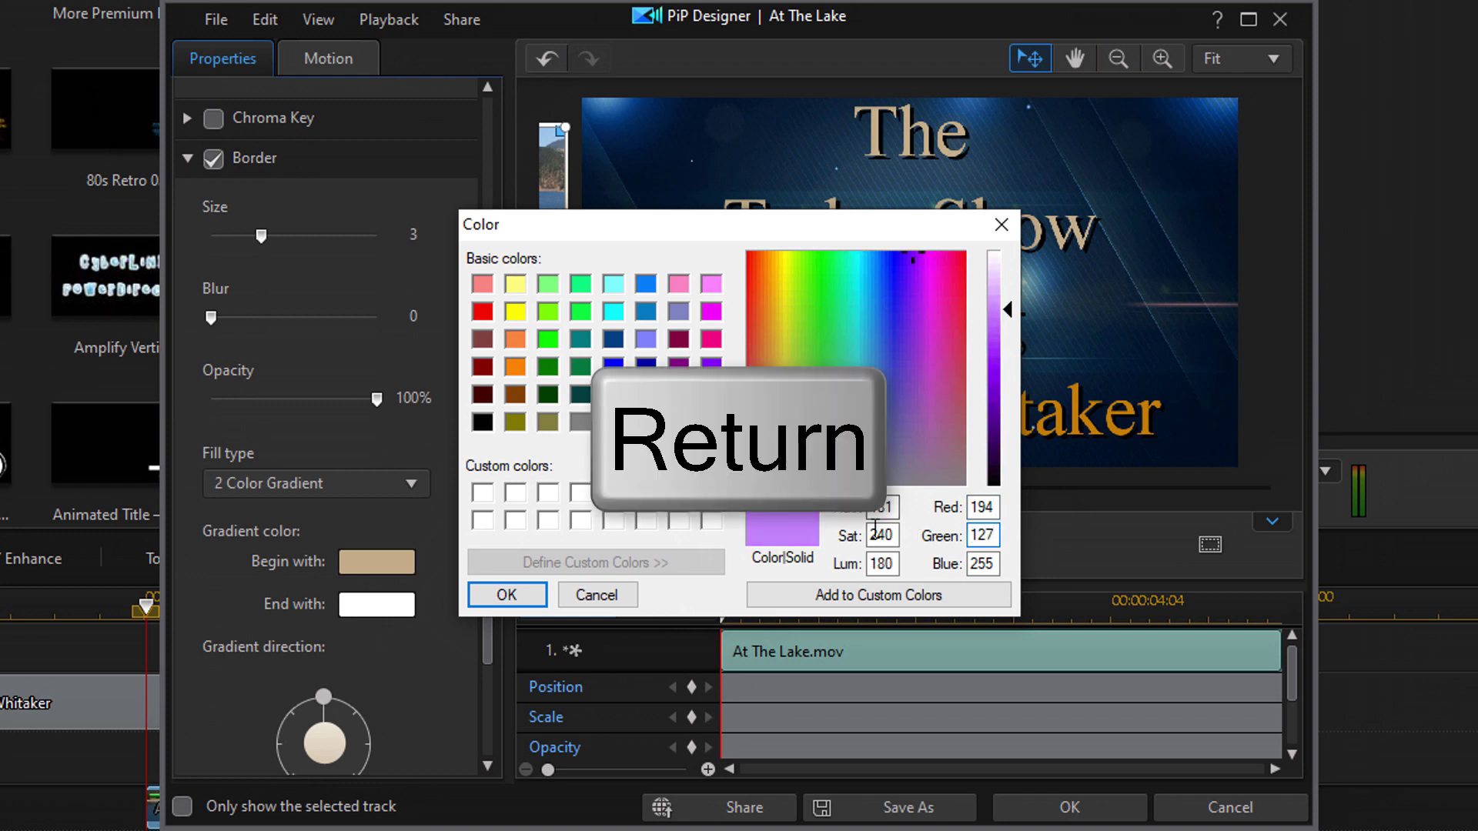
pyautogui.moveTo(1001, 566); pyautogui.dragTo(953, 564)
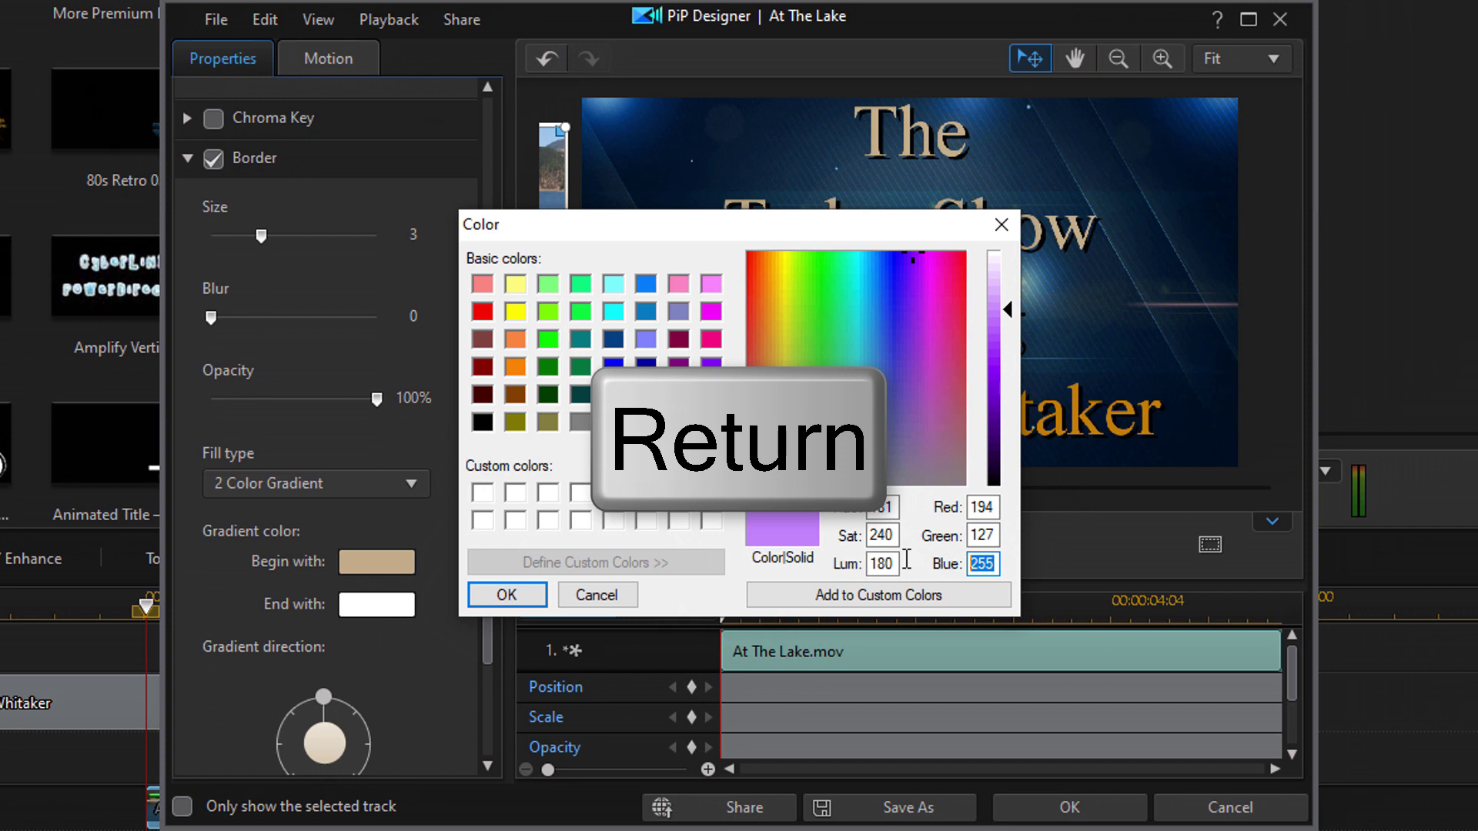
pyautogui.write('4')
pyautogui.press('Return')
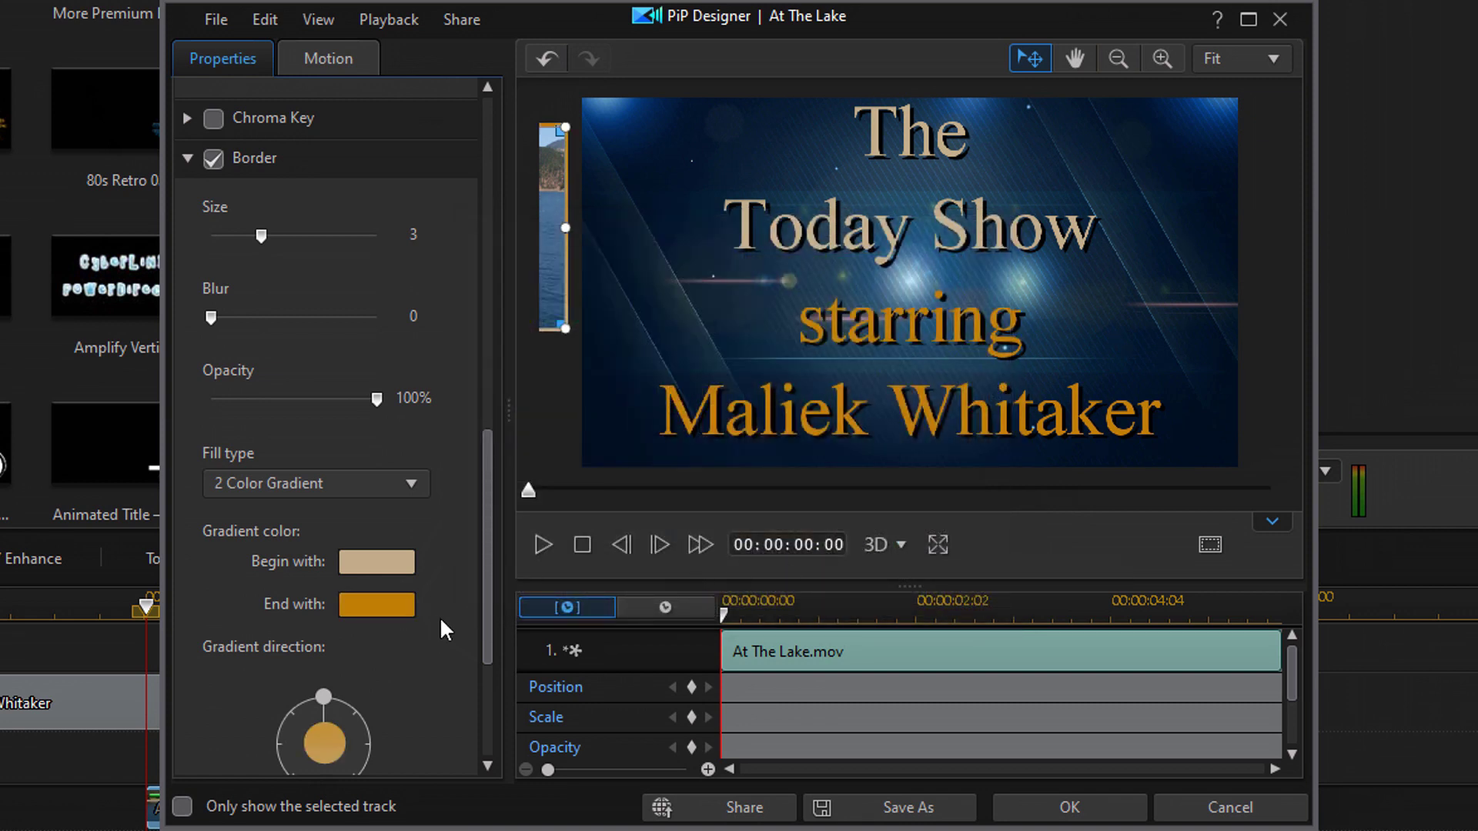
# - Turn on the shadow for the At The Lake clip and look over its settings without changing them
pyautogui.moveTo(483, 528)
pyautogui.mouseDown()
pyautogui.moveTo(462, 599)
pyautogui.moveTo(470, 654)
pyautogui.mouseUp()
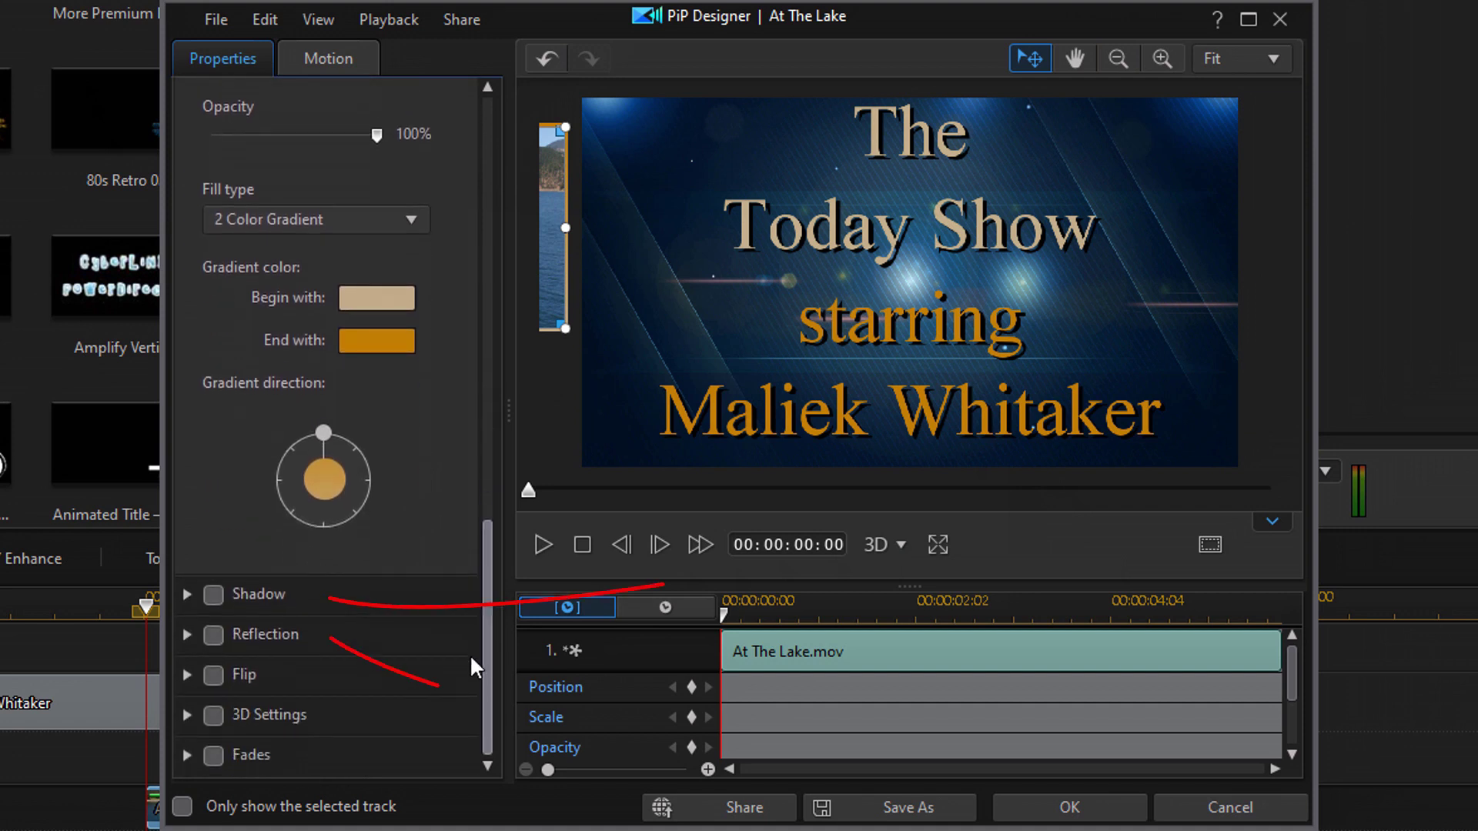
pyautogui.click(211, 596)
pyautogui.click(187, 596)
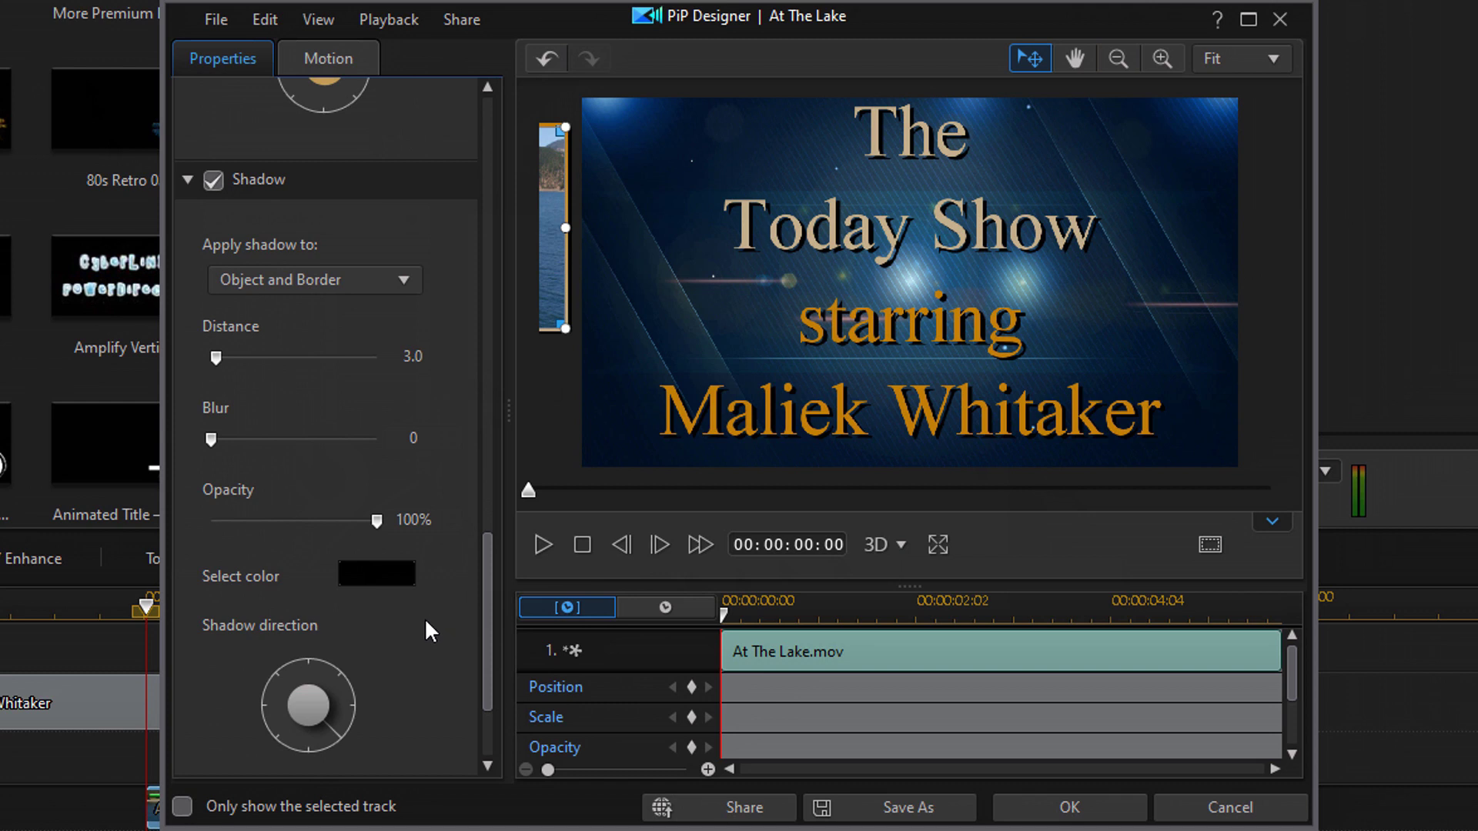
pyautogui.click(186, 189)
# - Add a position keyframe at the very start of the At The Lake clip
pyautogui.moveTo(491, 575); pyautogui.dragTo(494, 133)
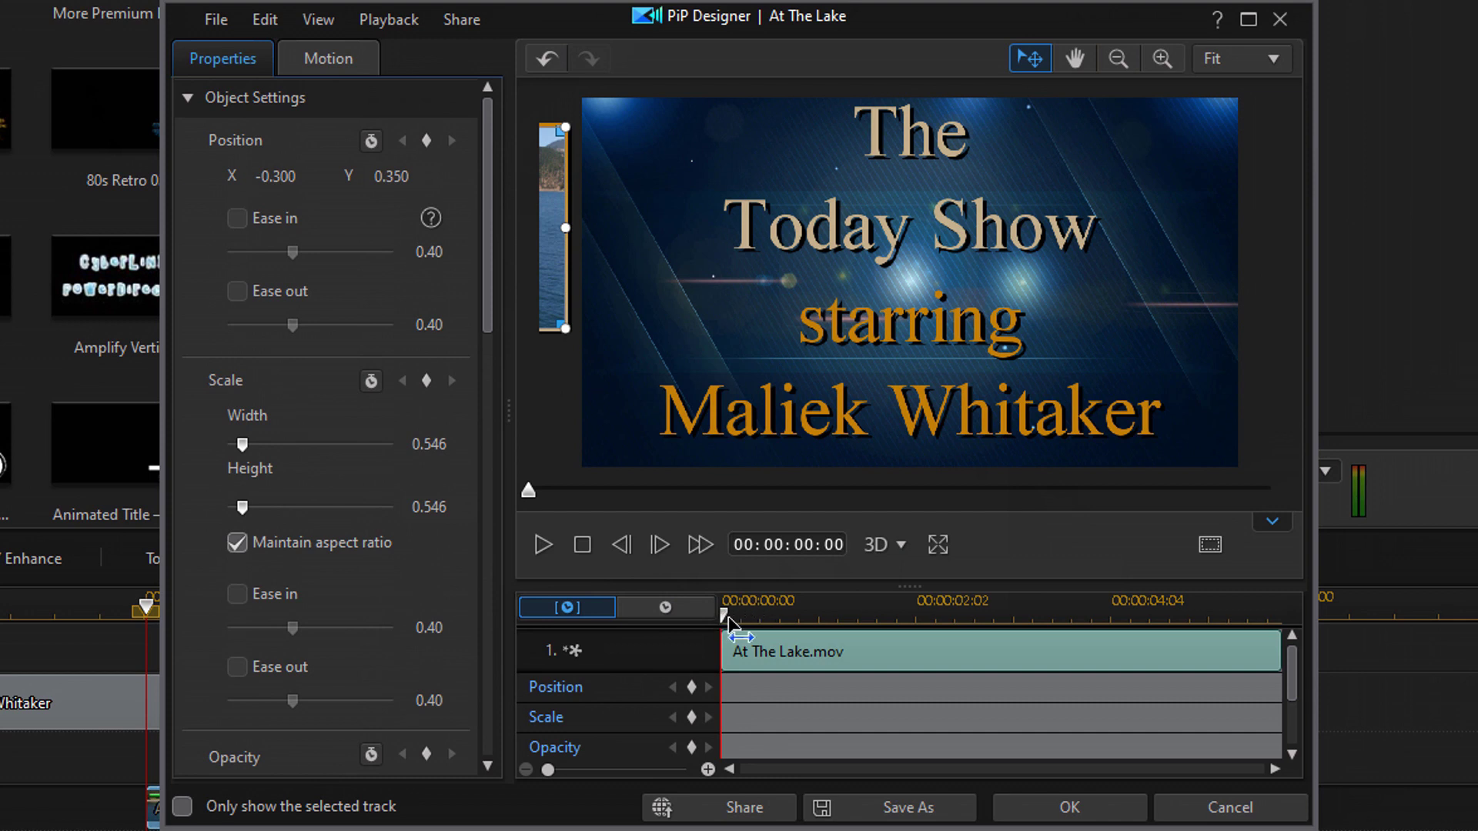
pyautogui.moveTo(724, 616)
pyautogui.mouseDown()
pyautogui.moveTo(754, 619)
pyautogui.moveTo(693, 622)
pyautogui.mouseUp()
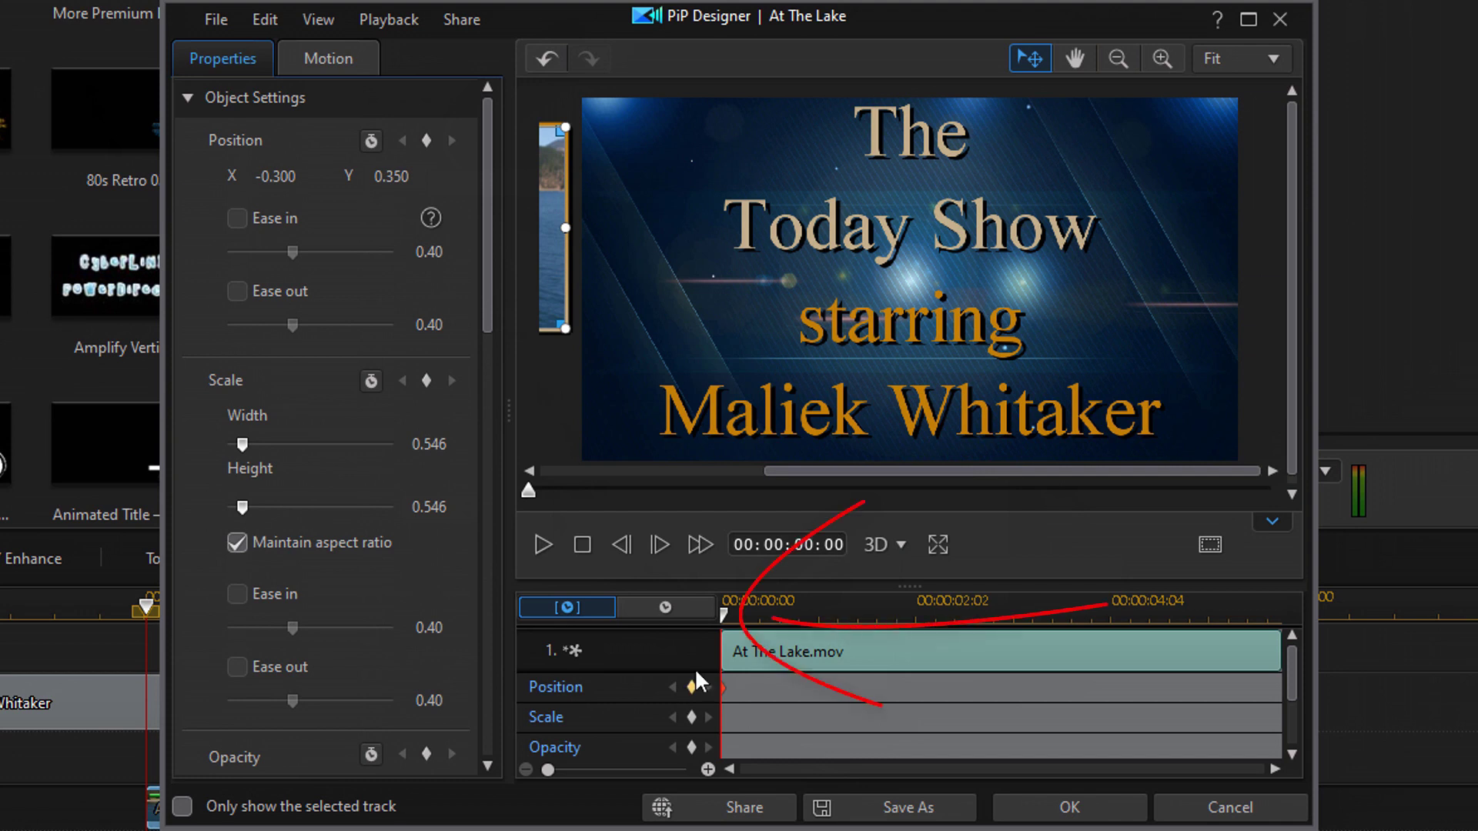
# - At the end of the At The Lake clip, 6 seconds in, set the X position to 1.3 for a closing position keyframe
pyautogui.moveTo(724, 620); pyautogui.dragTo(1352, 650)
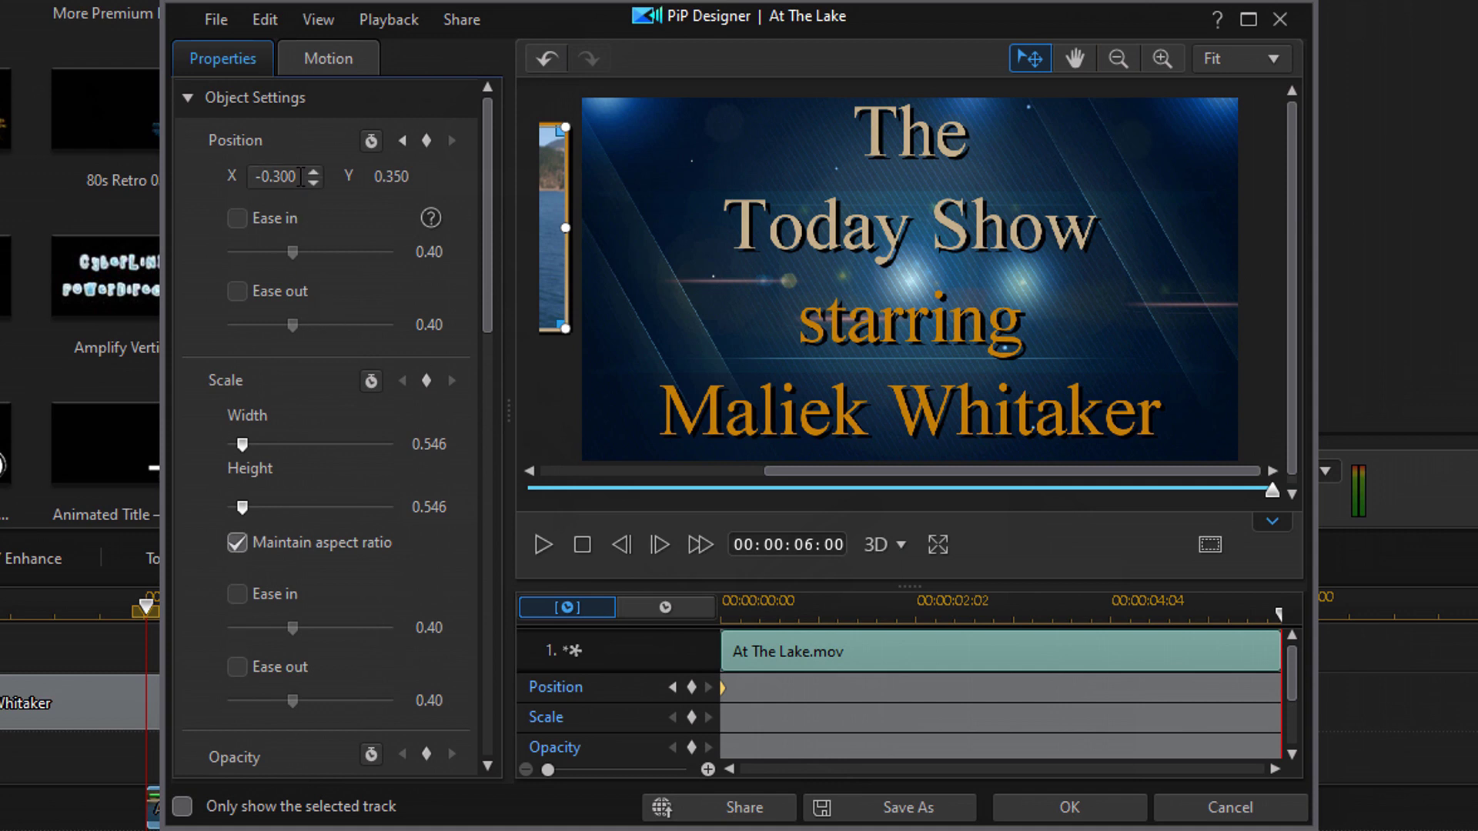
pyautogui.click(276, 176)
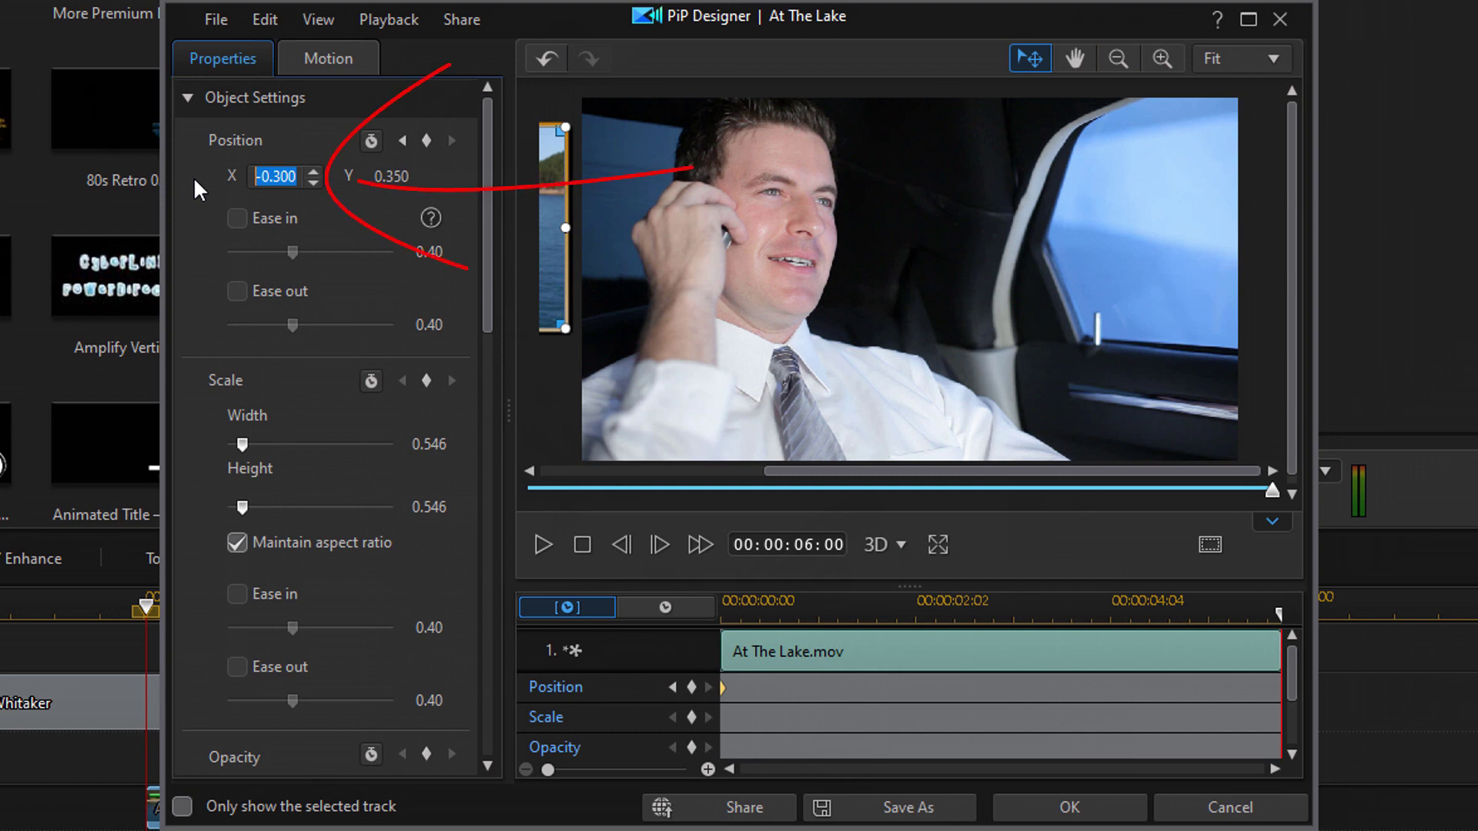
pyautogui.write('1.3')
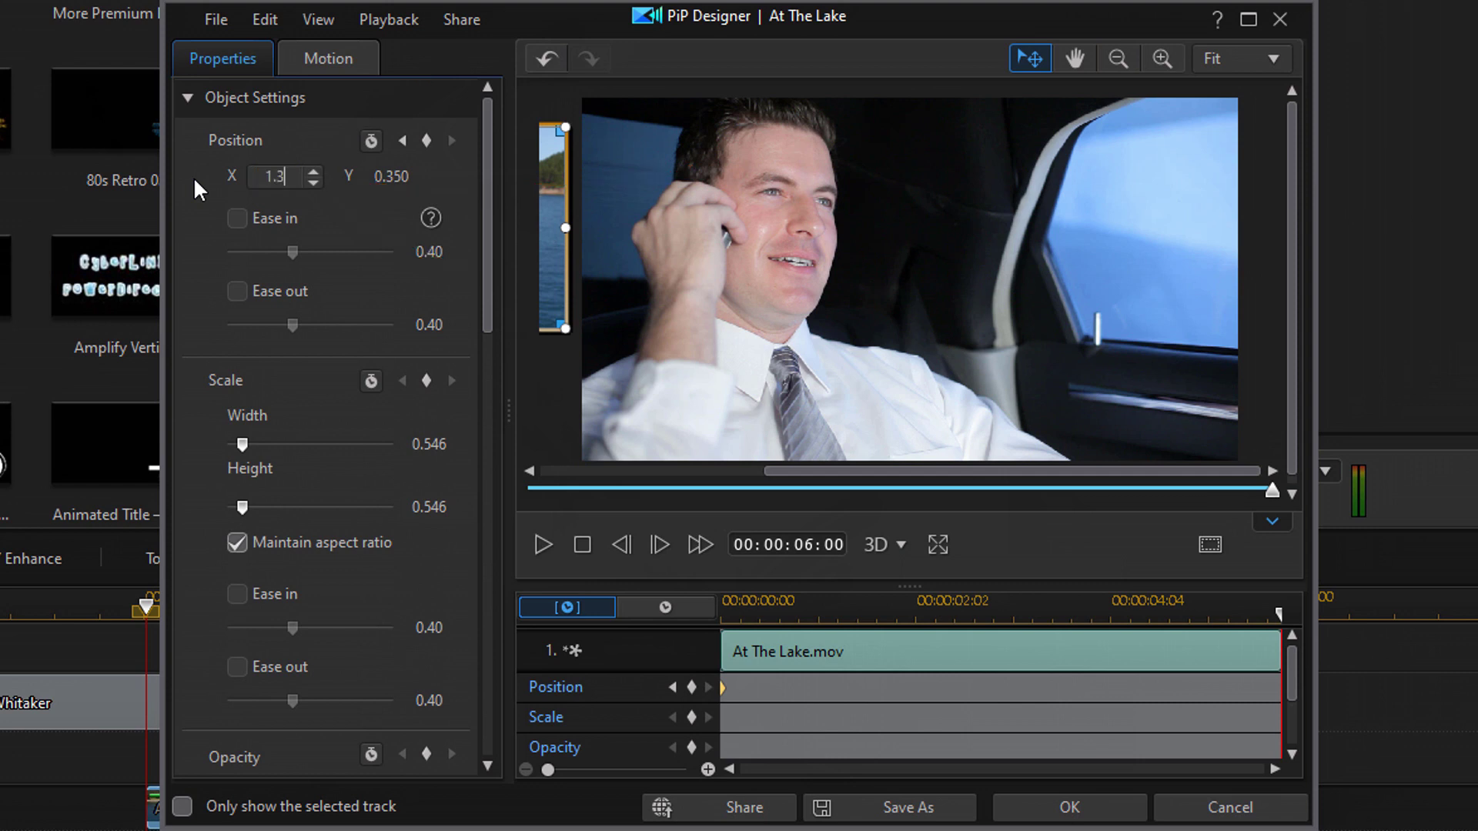
pyautogui.press('Tab')
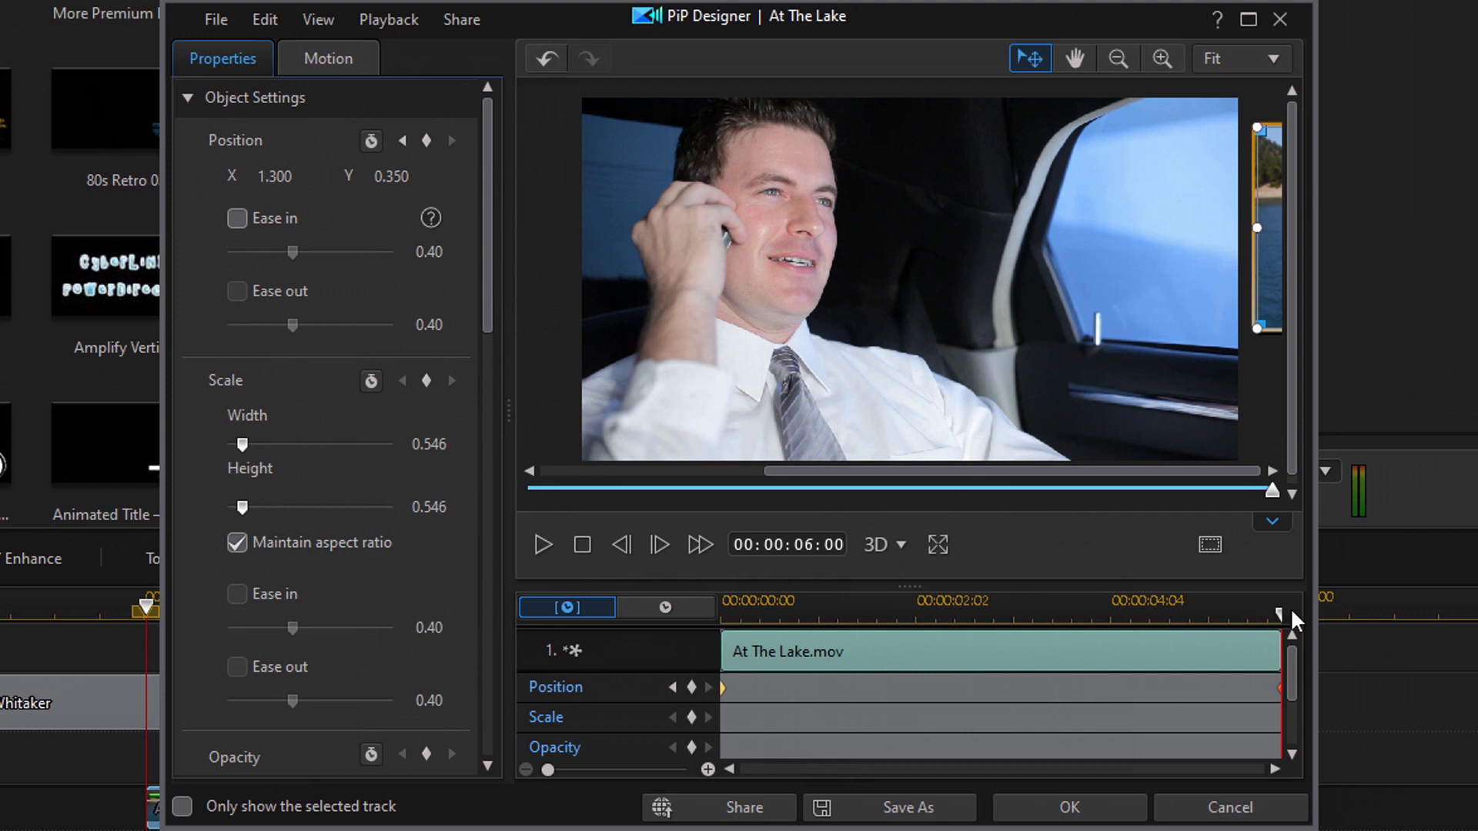
# - Preview the At The Lake clip's movement from its beginning, stop playback and accept the clip's PiP settings
pyautogui.moveTo(1280, 620); pyautogui.dragTo(669, 614)
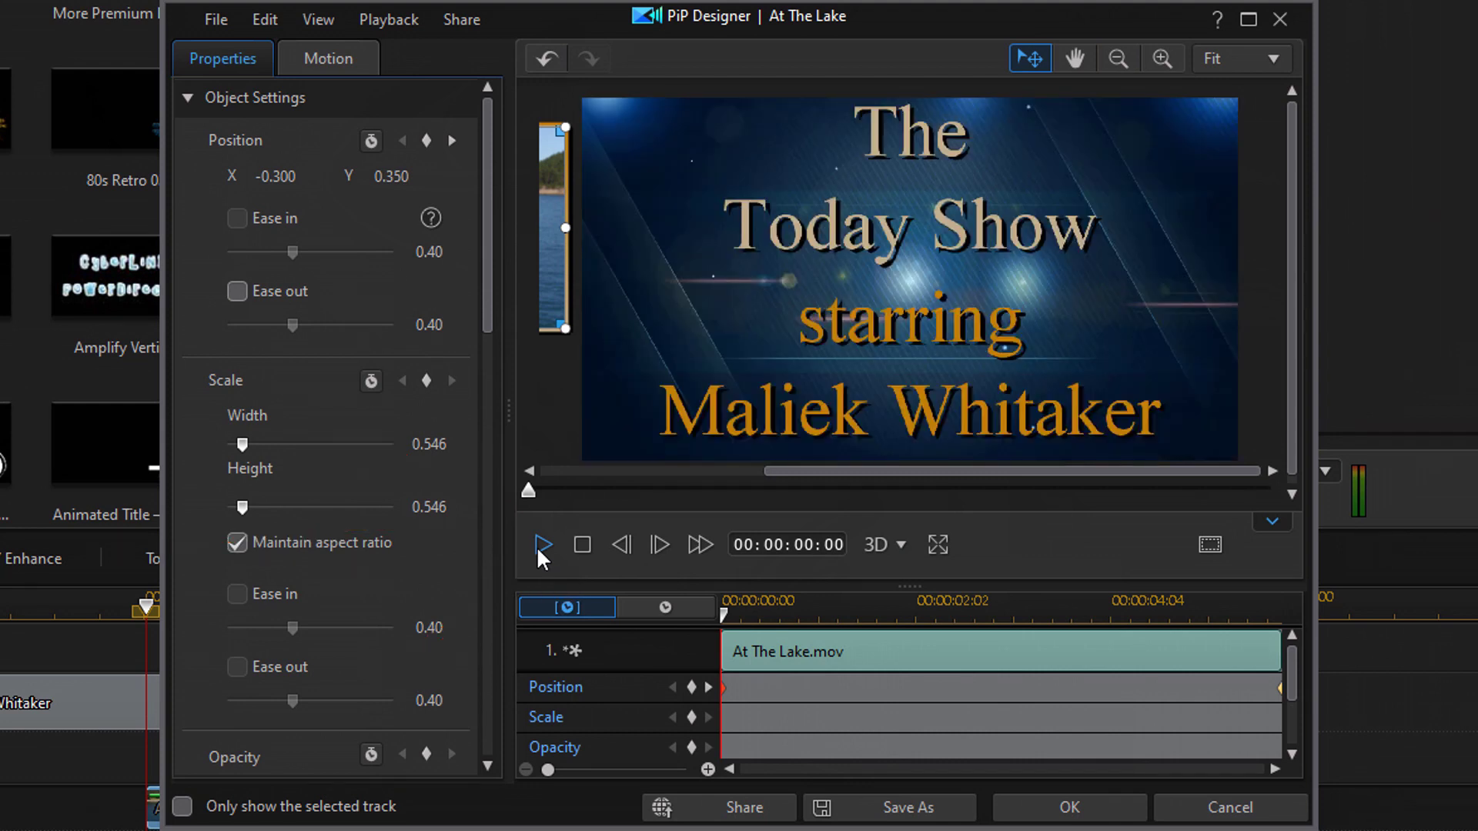
pyautogui.click(541, 545)
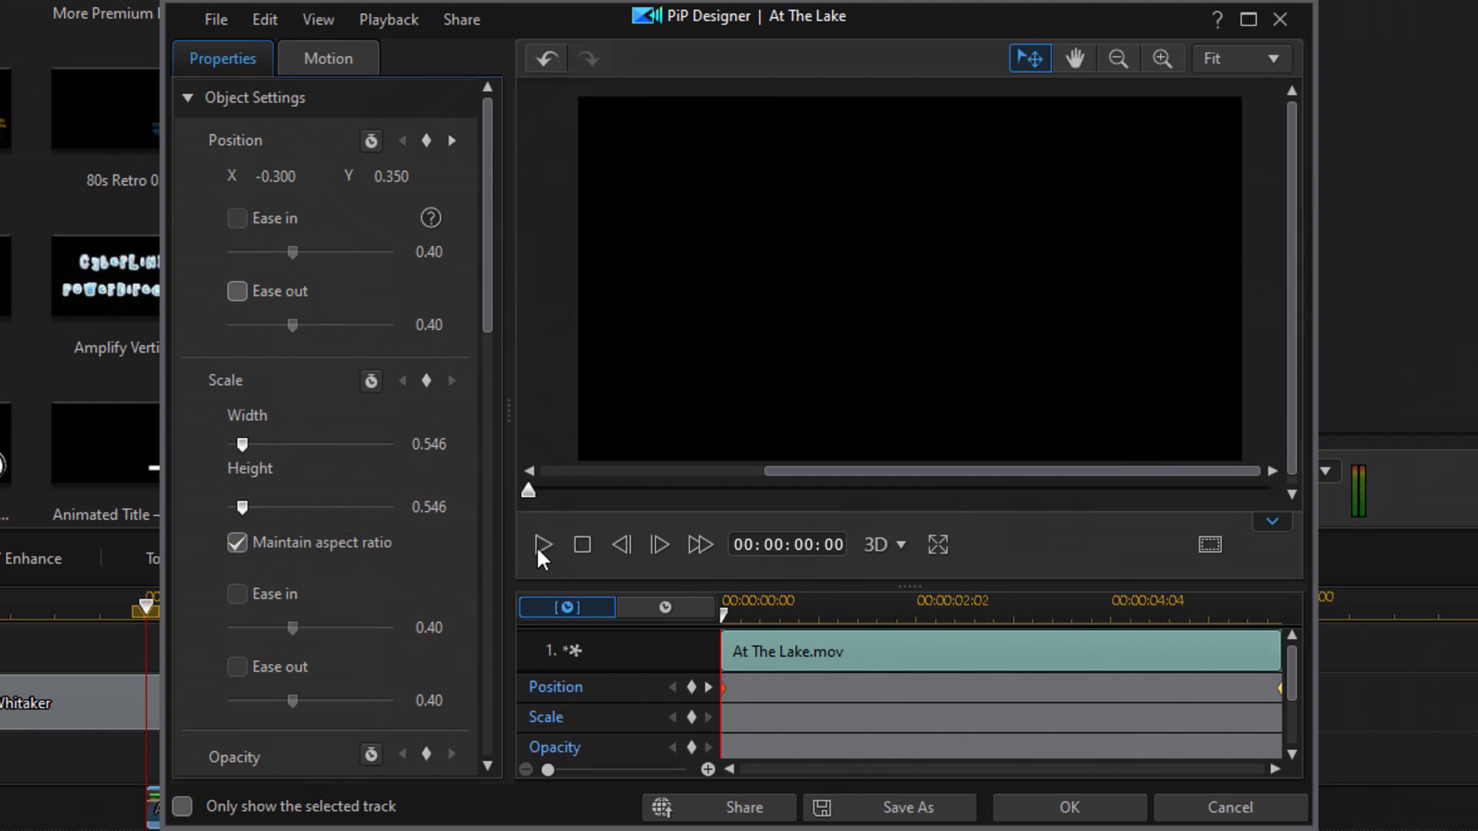
pyautogui.click(541, 545)
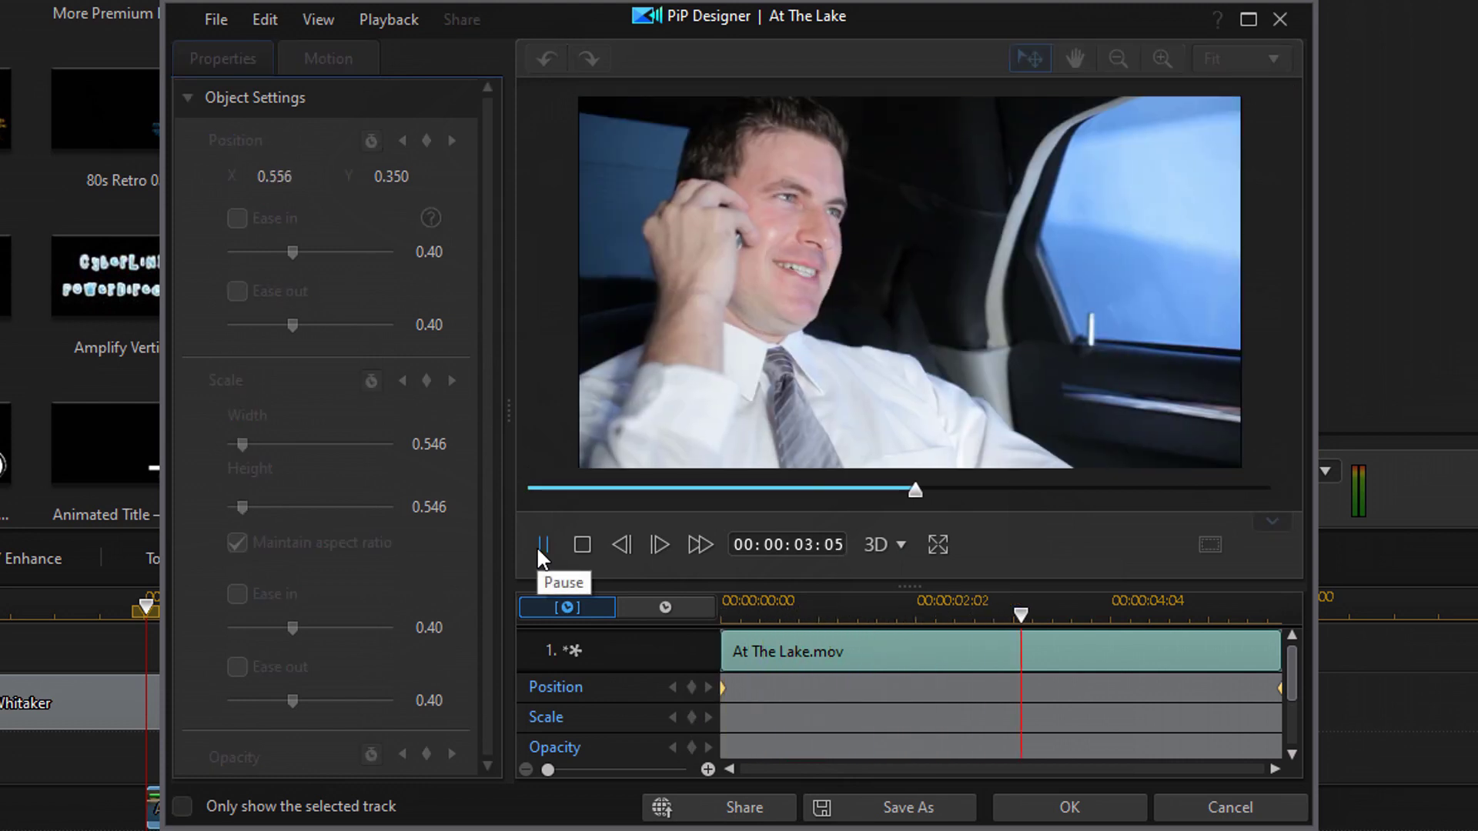
pyautogui.click(539, 548)
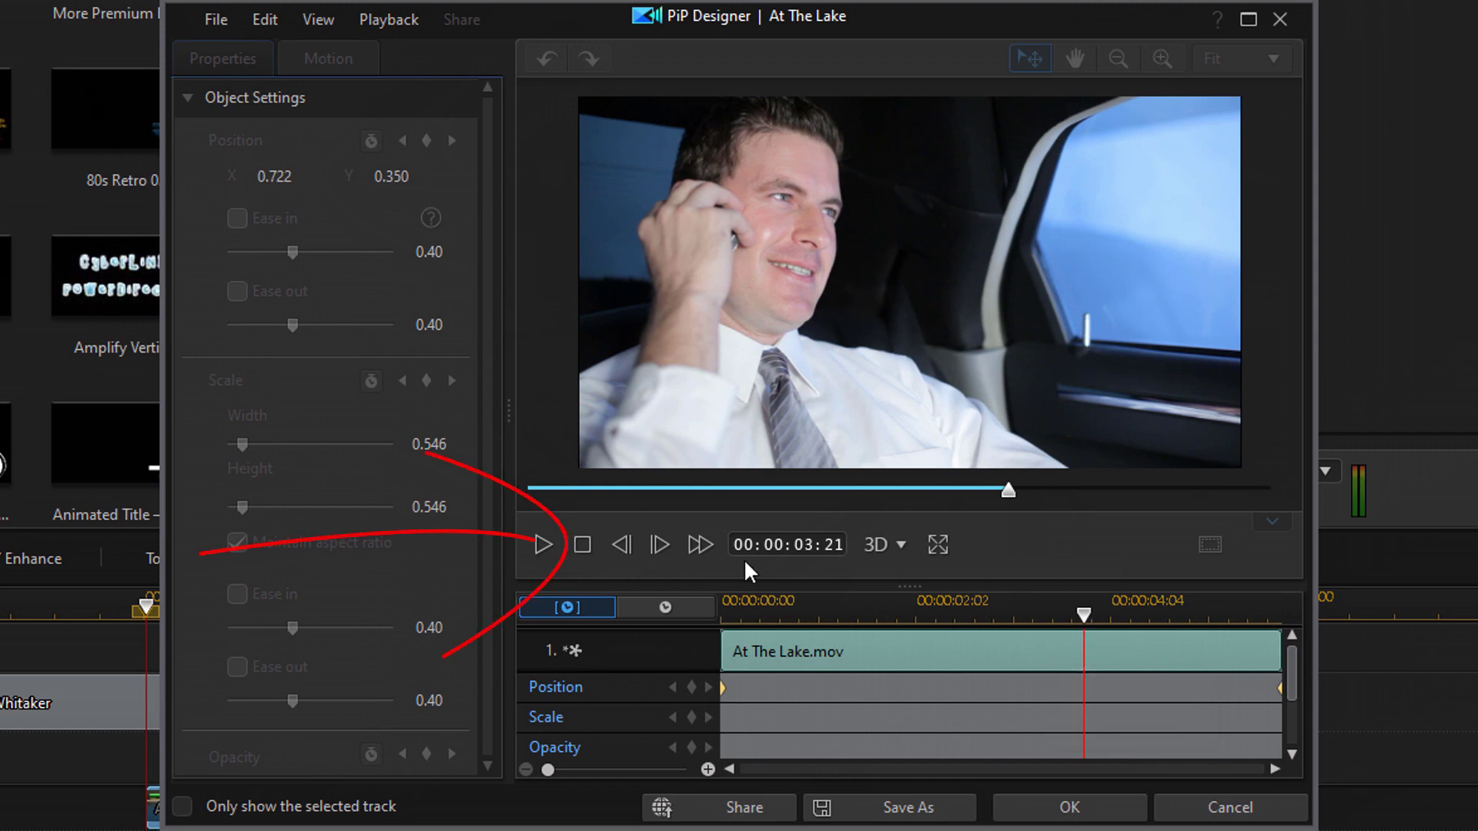
pyautogui.click(580, 546)
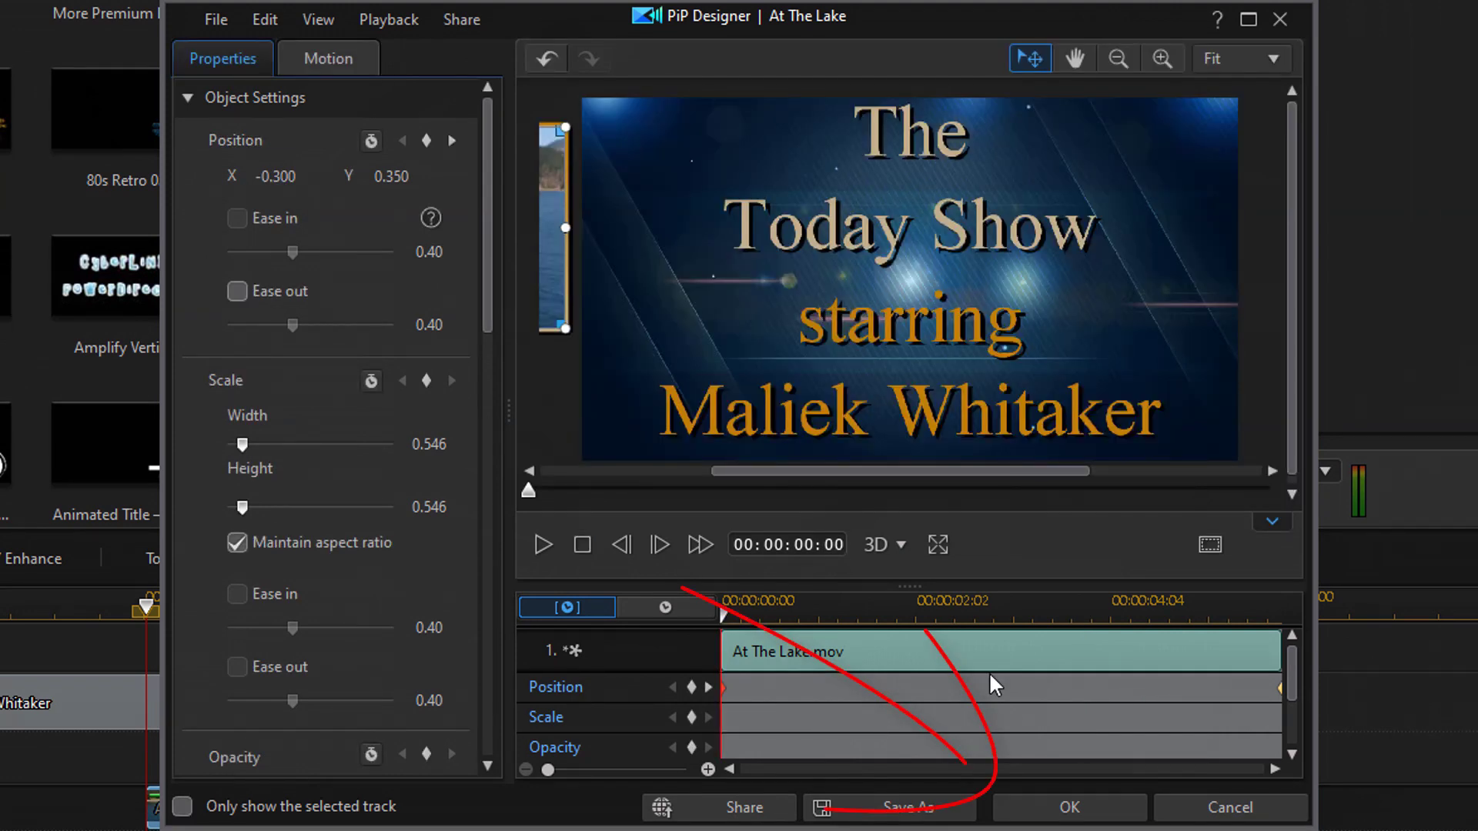
pyautogui.click(1069, 810)
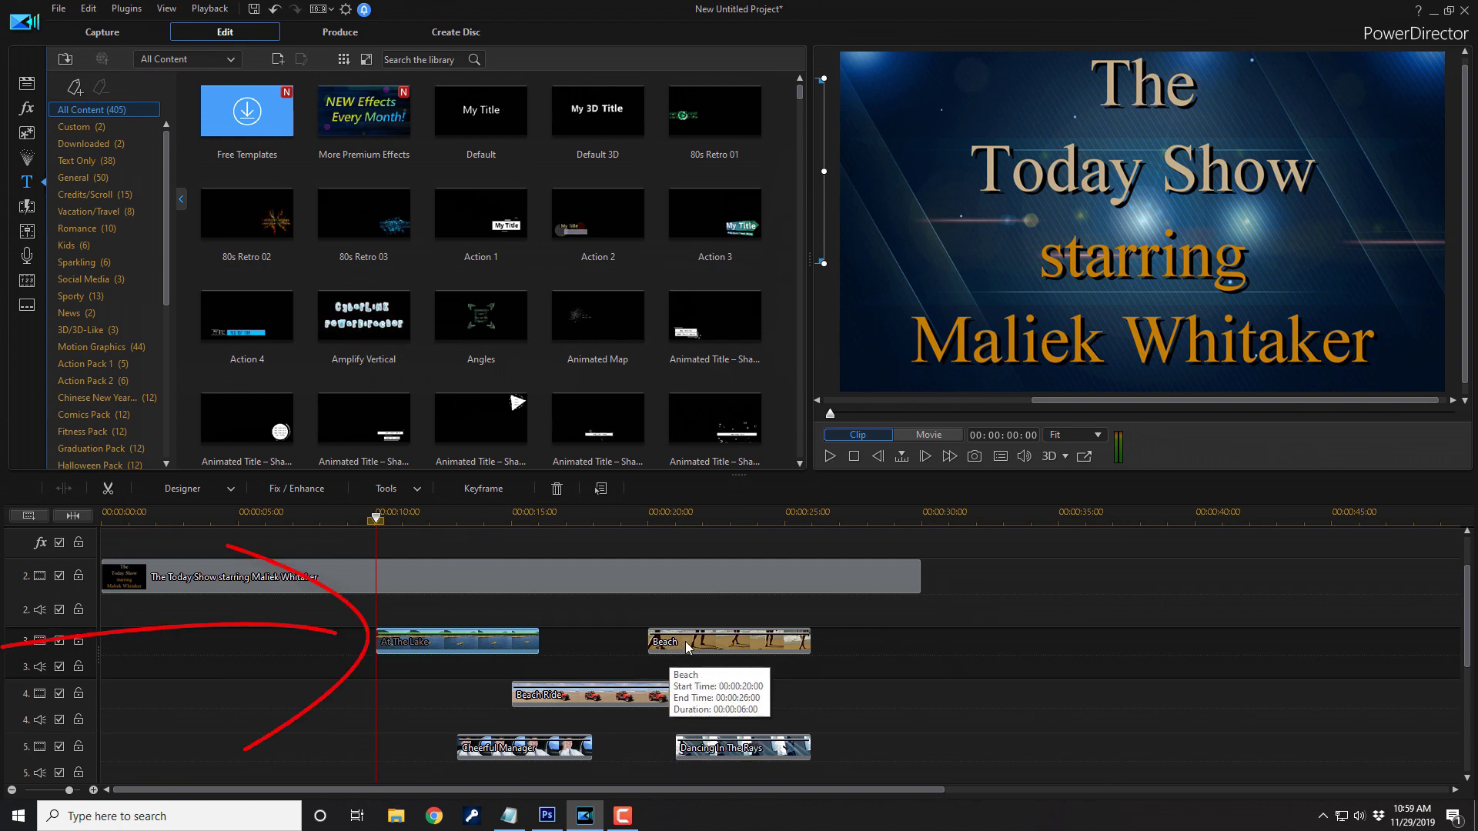
# - Copy the At The Lake clip's keyframe attributes and paste them onto the Beach and Beach Ride clips, replacing their current keyframe settings
pyautogui.rightClick(484, 655)
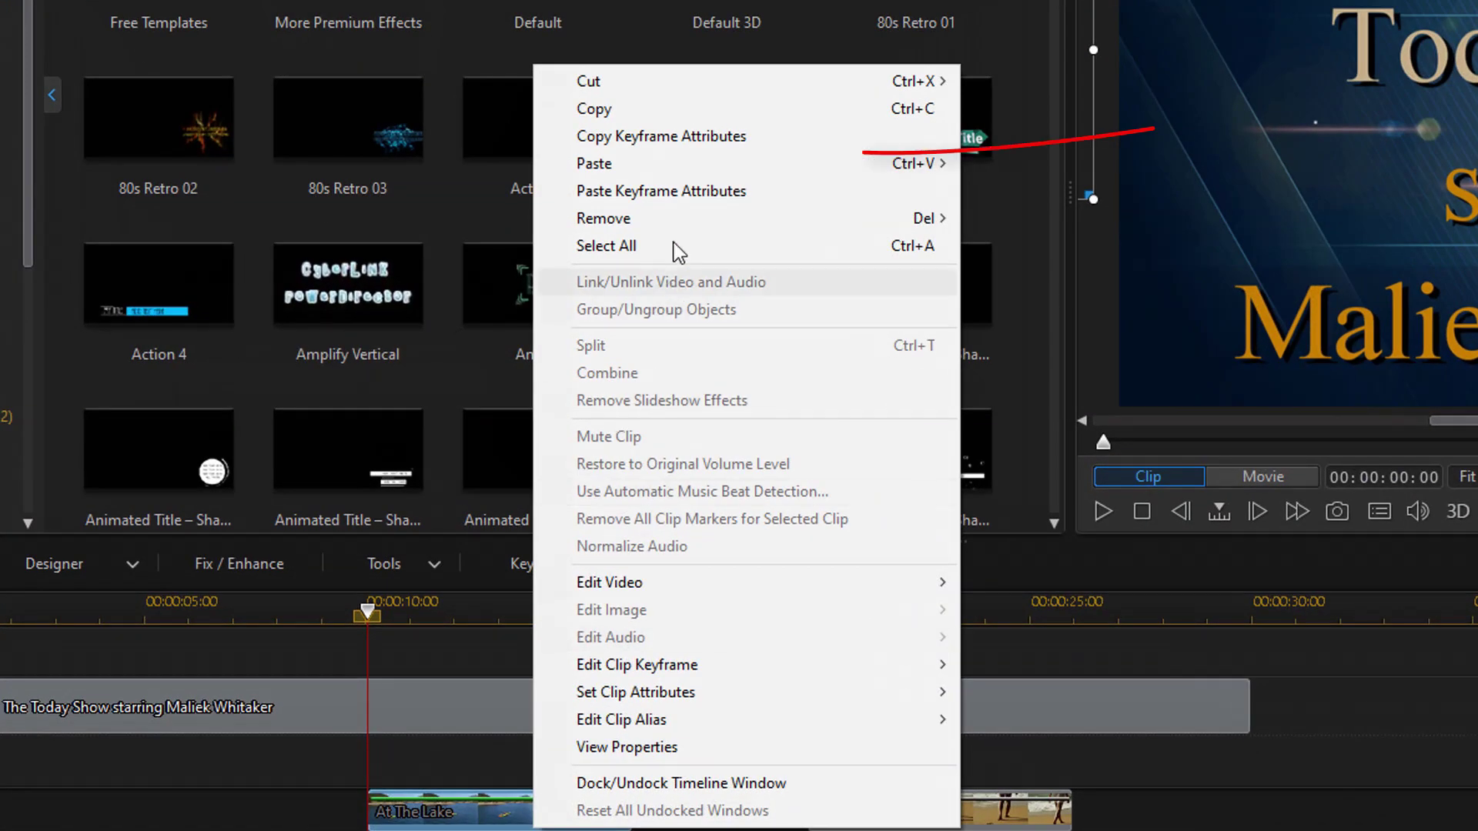
pyautogui.click(660, 135)
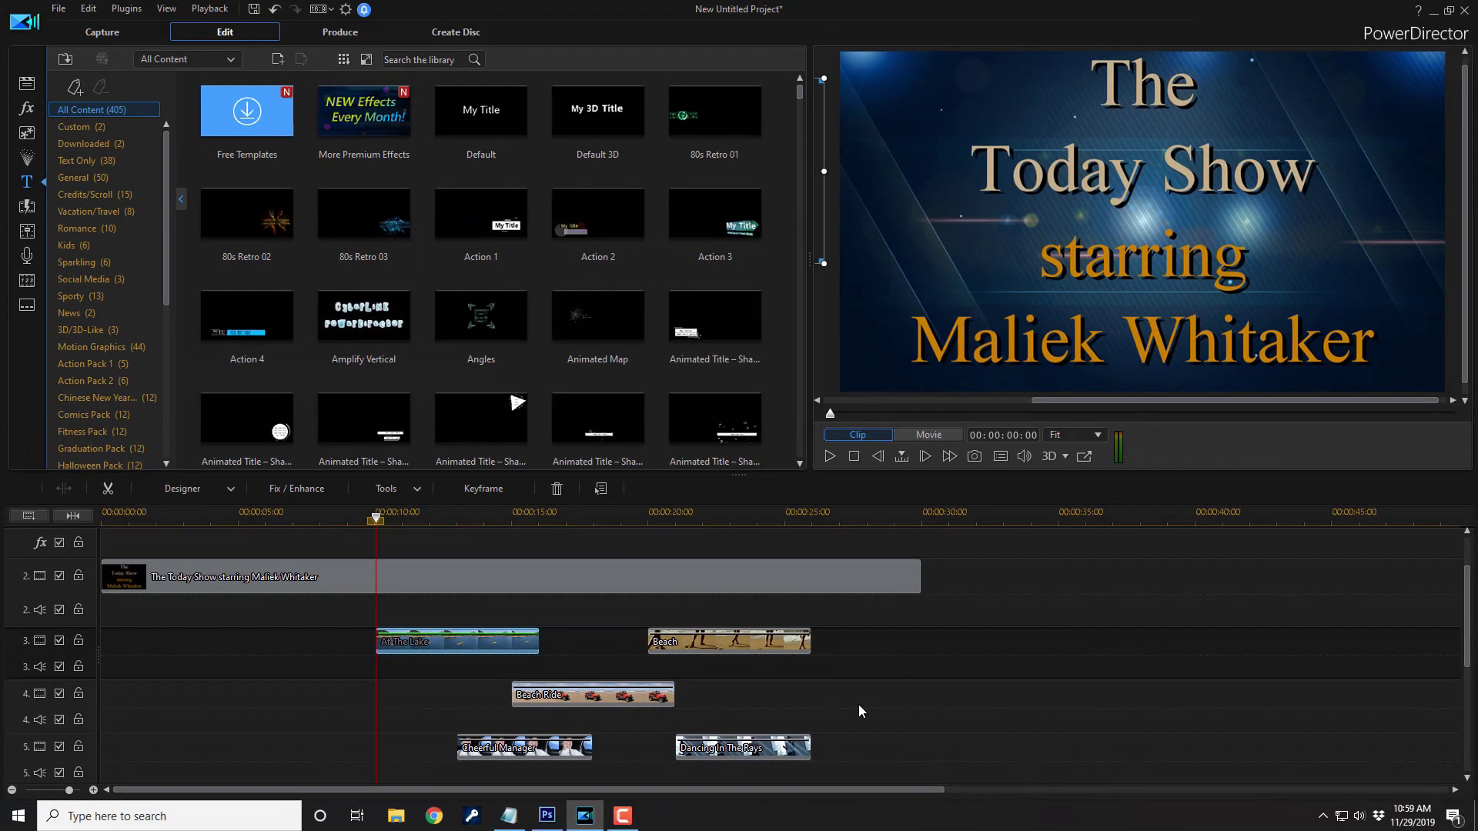
pyautogui.moveTo(857, 704)
pyautogui.mouseDown()
pyautogui.moveTo(656, 672)
pyautogui.moveTo(613, 637)
pyautogui.mouseUp()
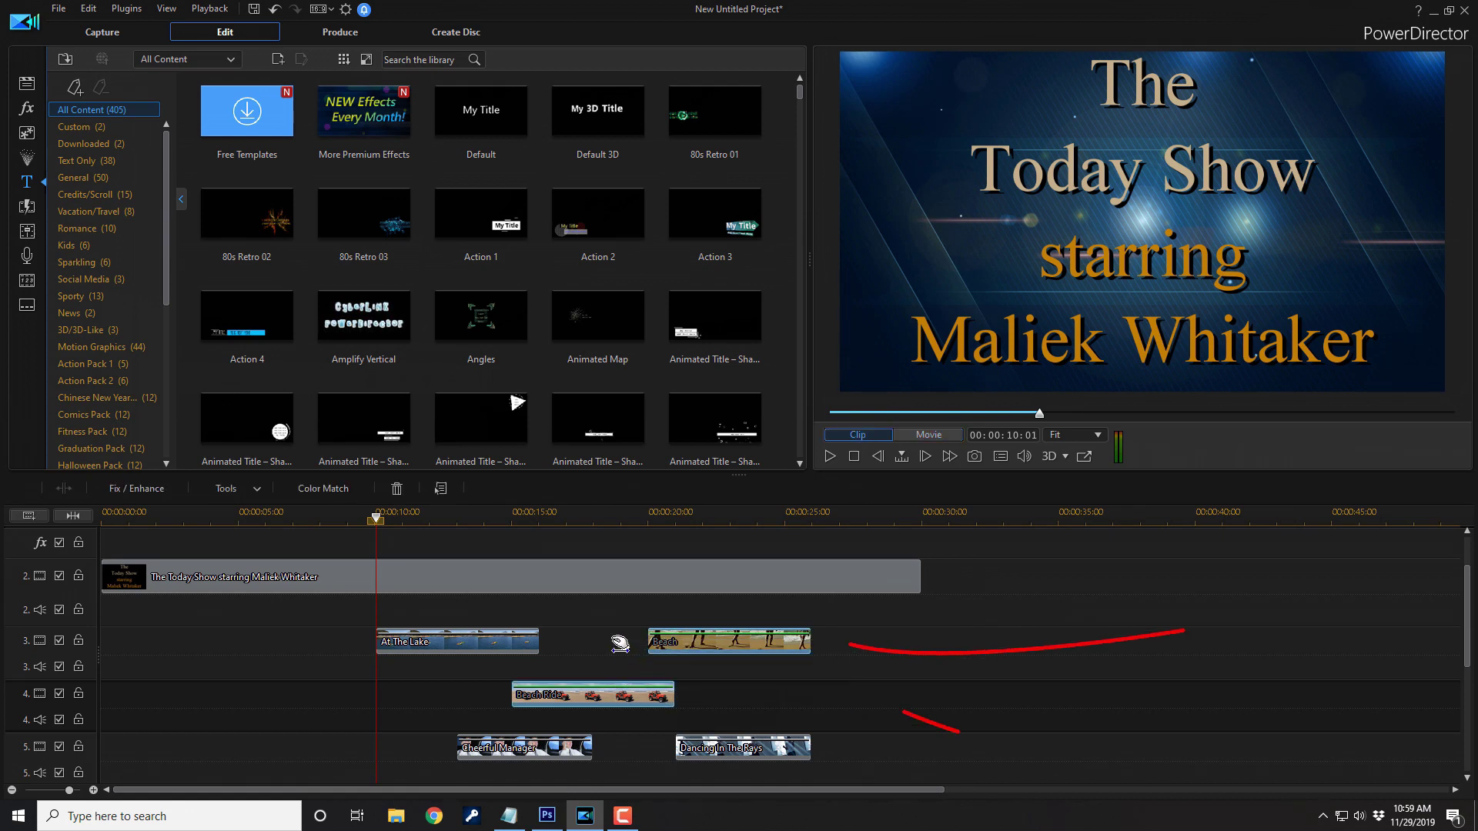
pyautogui.rightClick(710, 647)
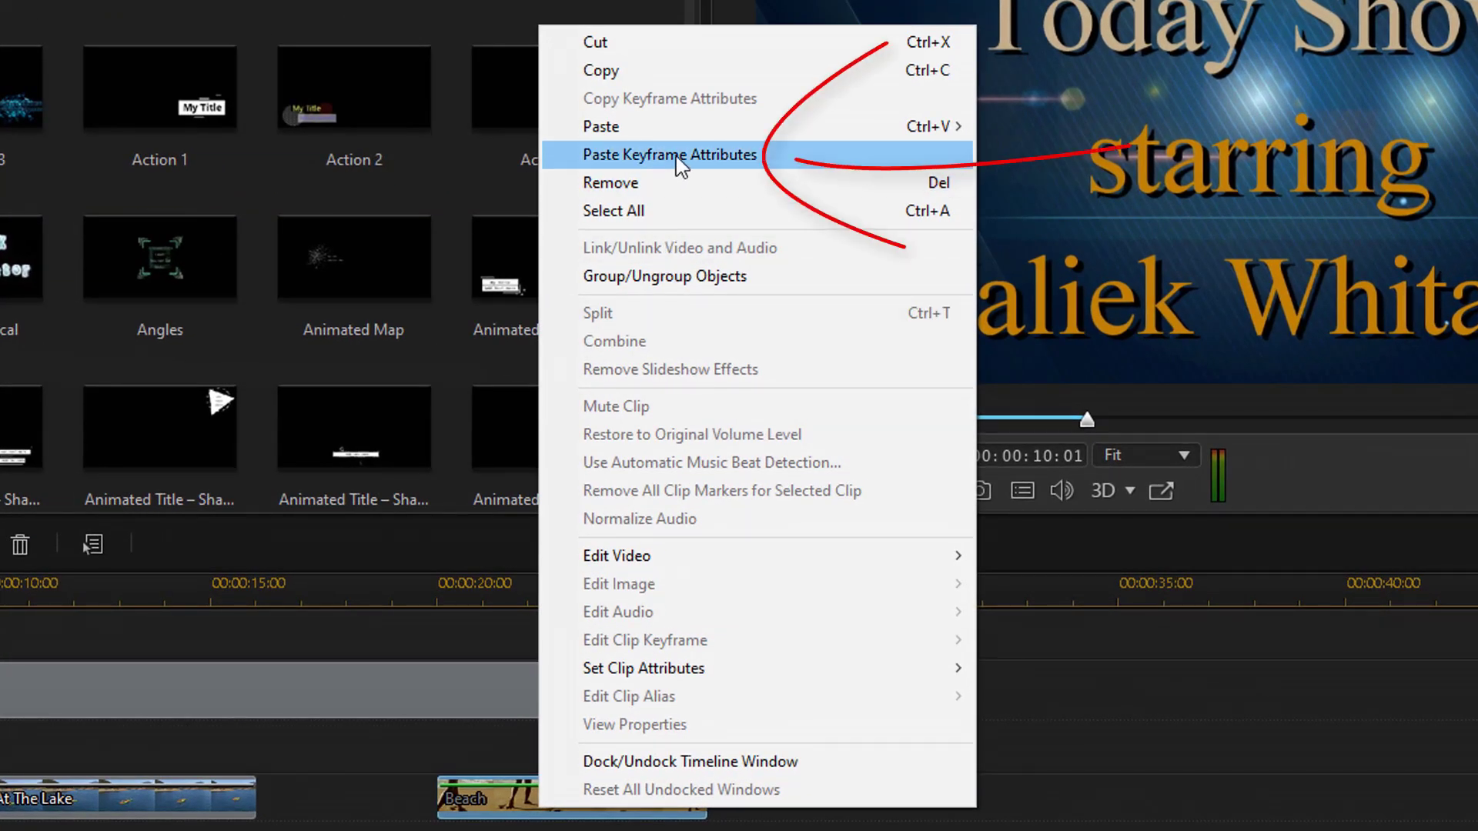
pyautogui.click(678, 156)
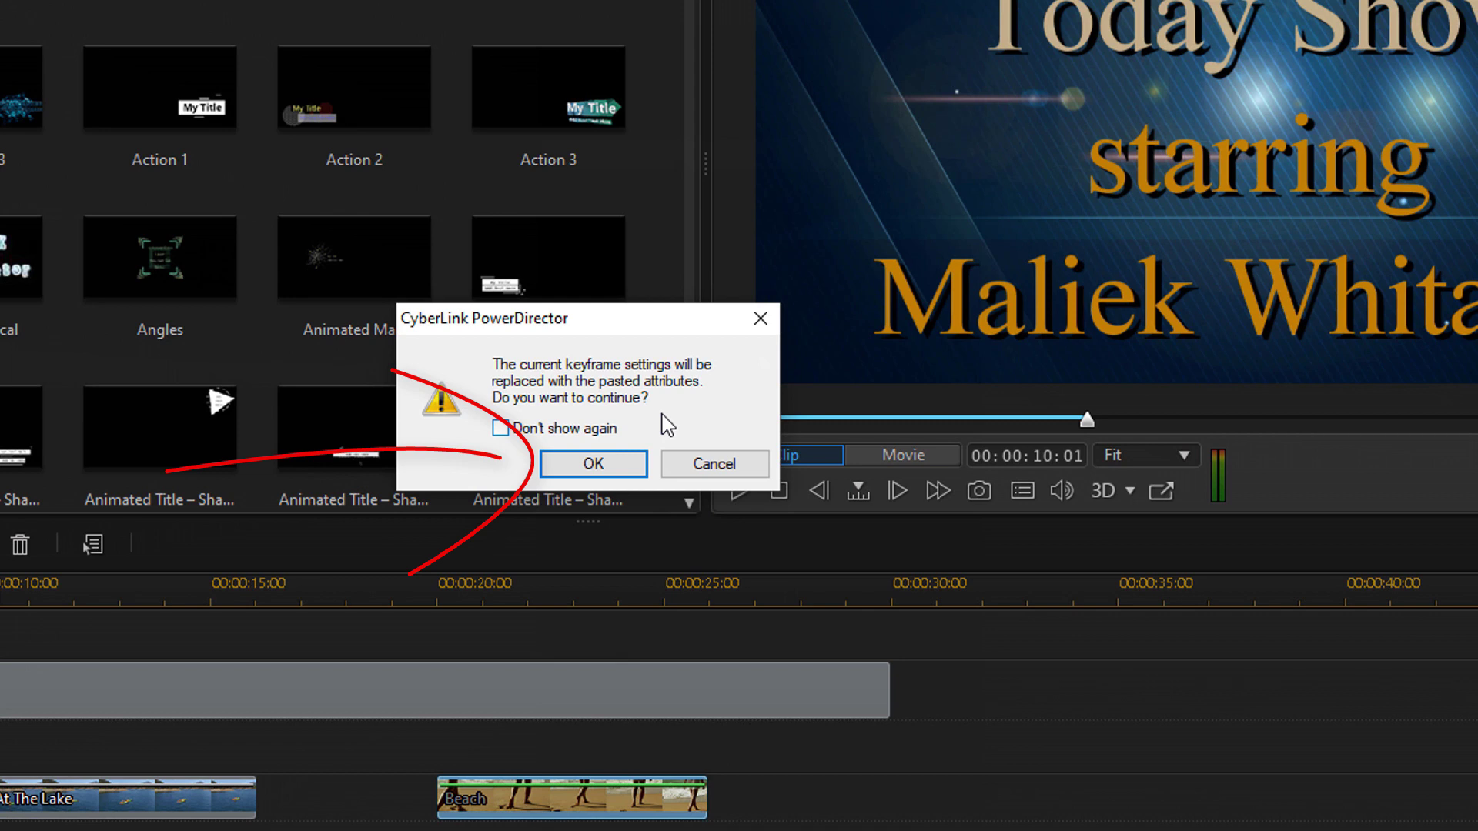
pyautogui.click(603, 468)
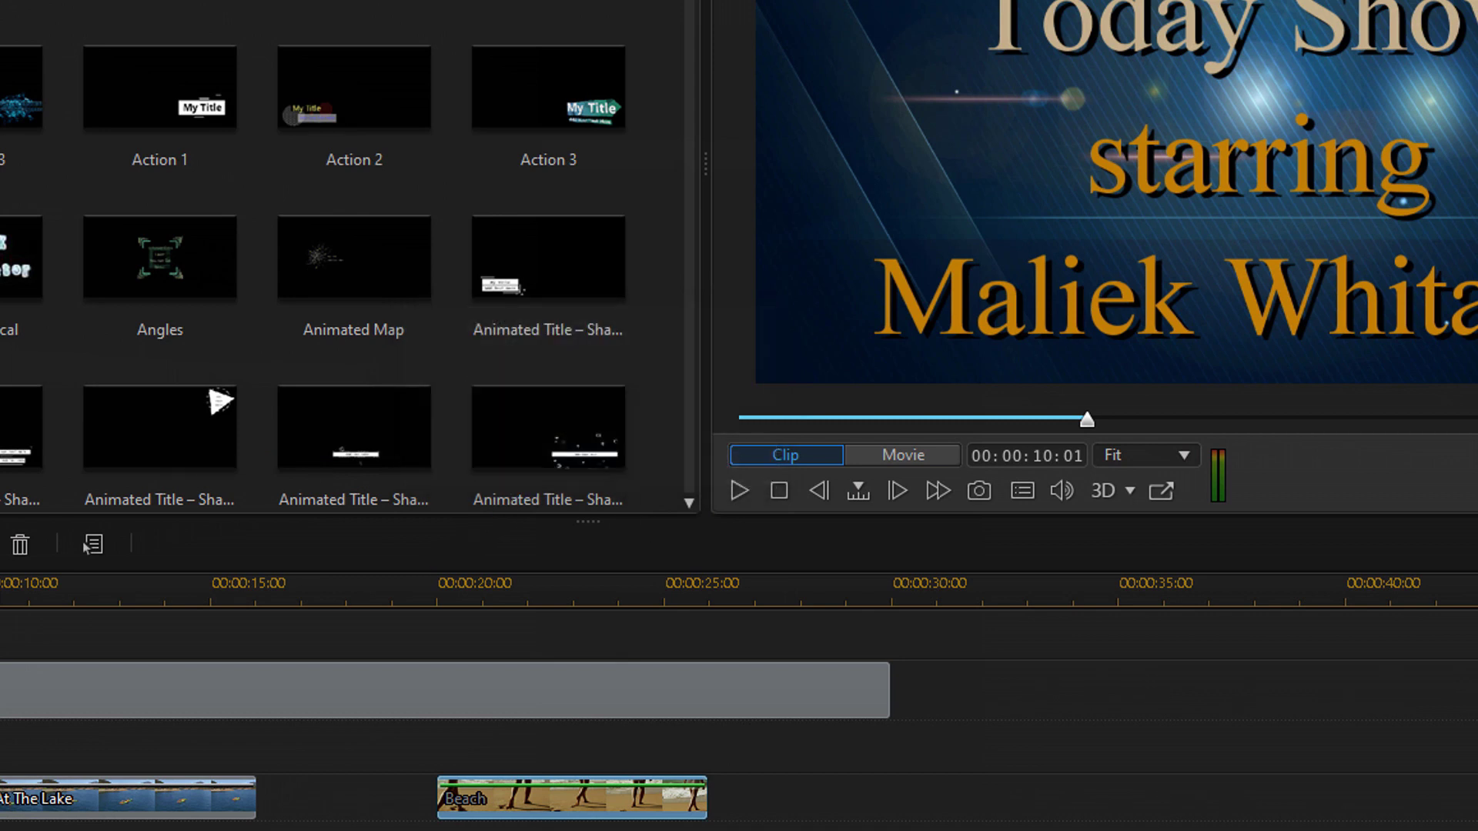
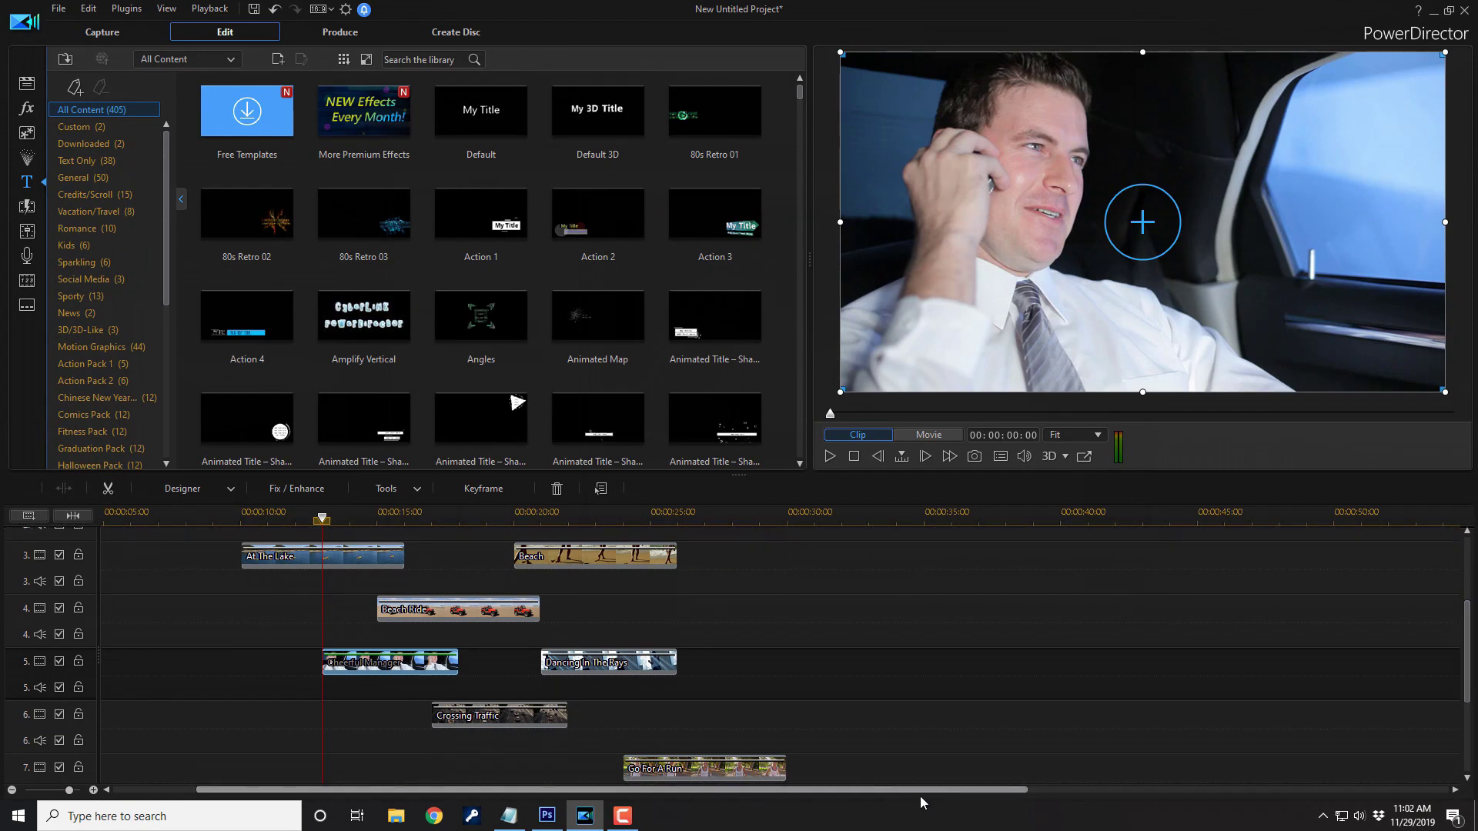
# - Open the Cheerful Manager clip in the PiP Designer and scale it to 0.546 with the aspect ratio maintained
pyautogui.hscroll(-3, 1385, 685)
pyautogui.scroll(-1, 1455, 649)
pyautogui.doubleClick(528, 633)
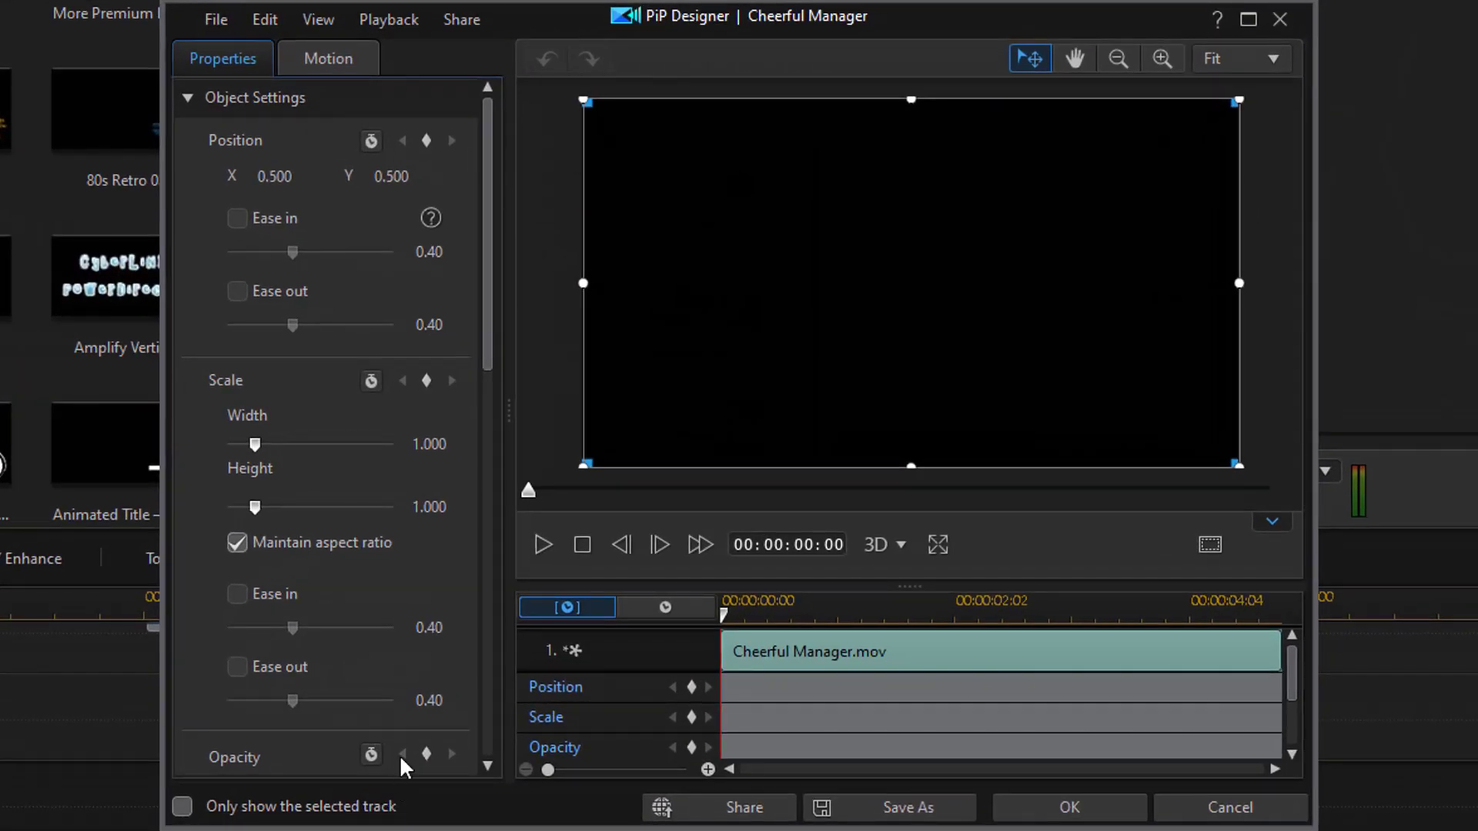
pyautogui.click(411, 178)
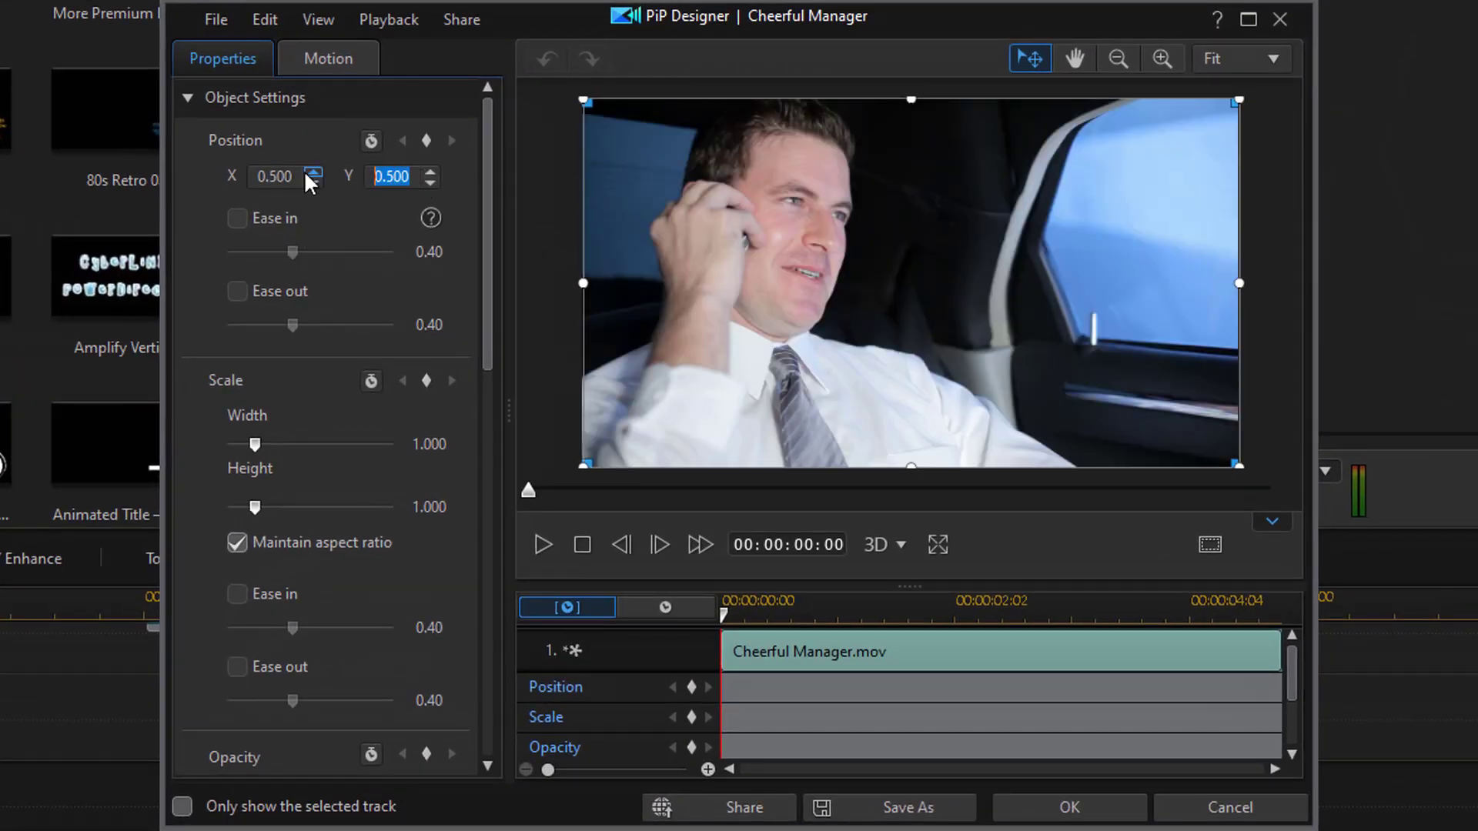
pyautogui.click(431, 443)
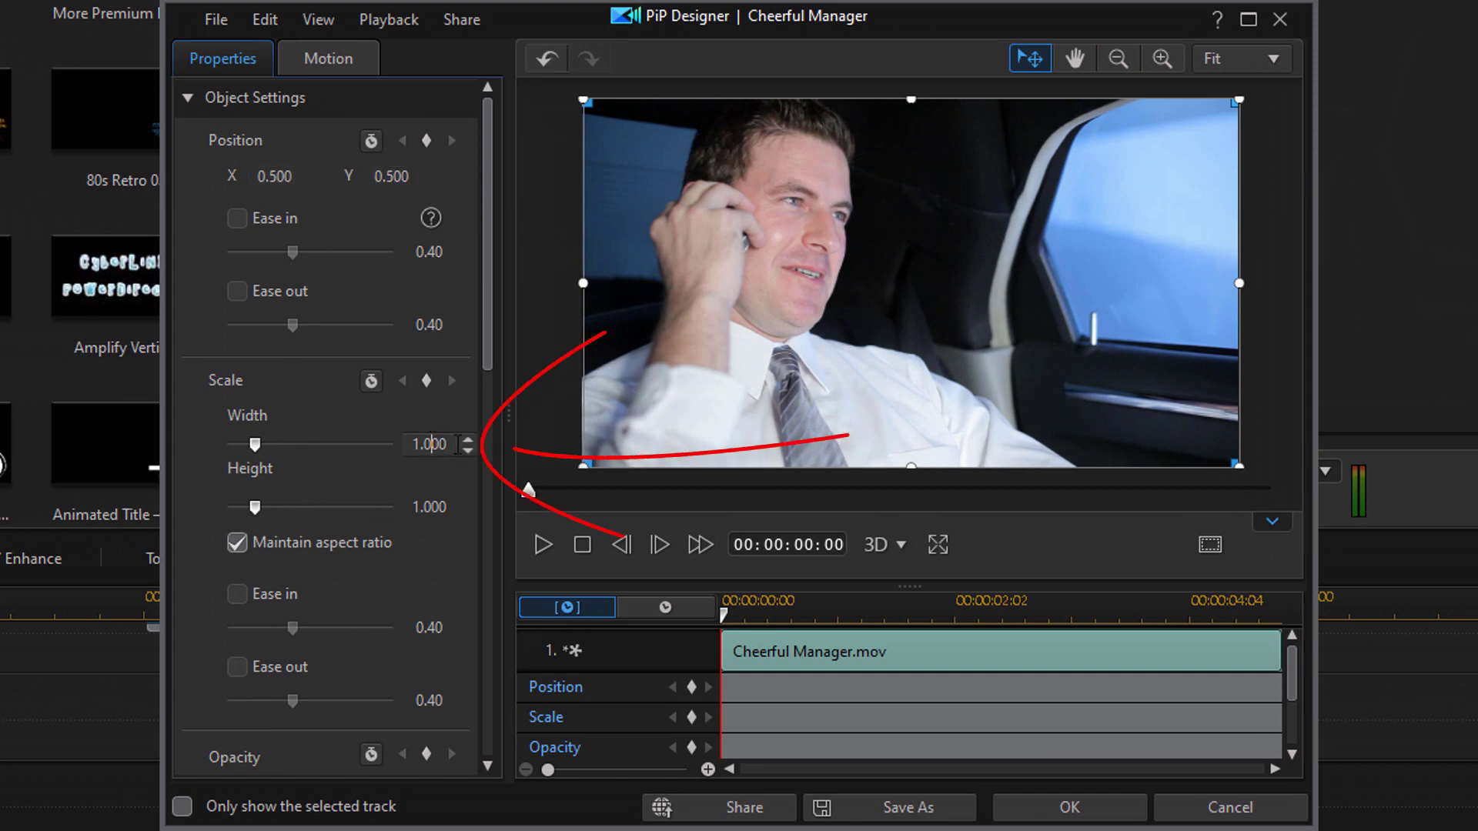
pyautogui.write('0.546')
pyautogui.press('Return')
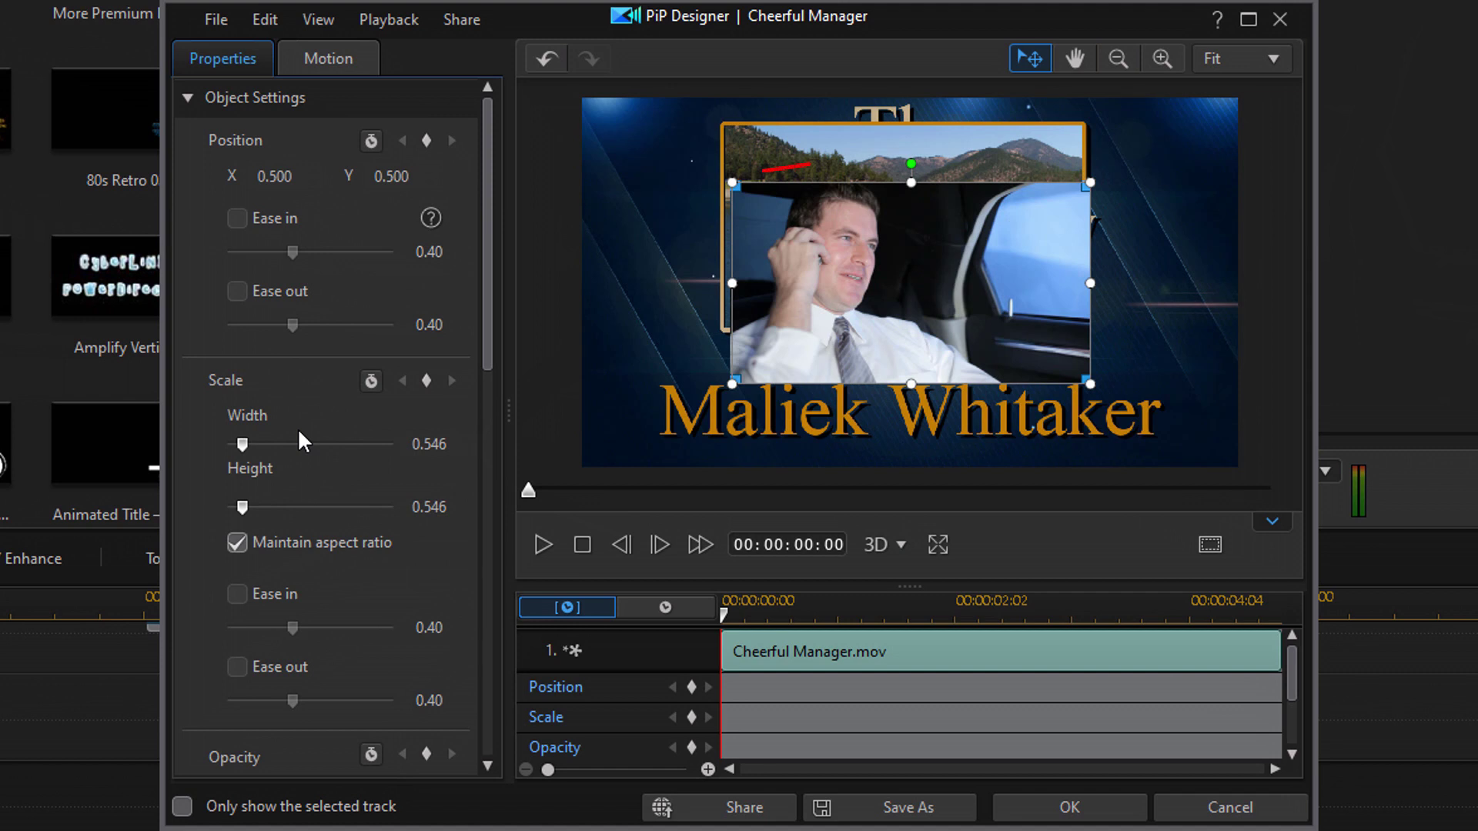
# - Set the Cheerful Manager clip's position to Y 0.650 and X -0.3
pyautogui.click(421, 178)
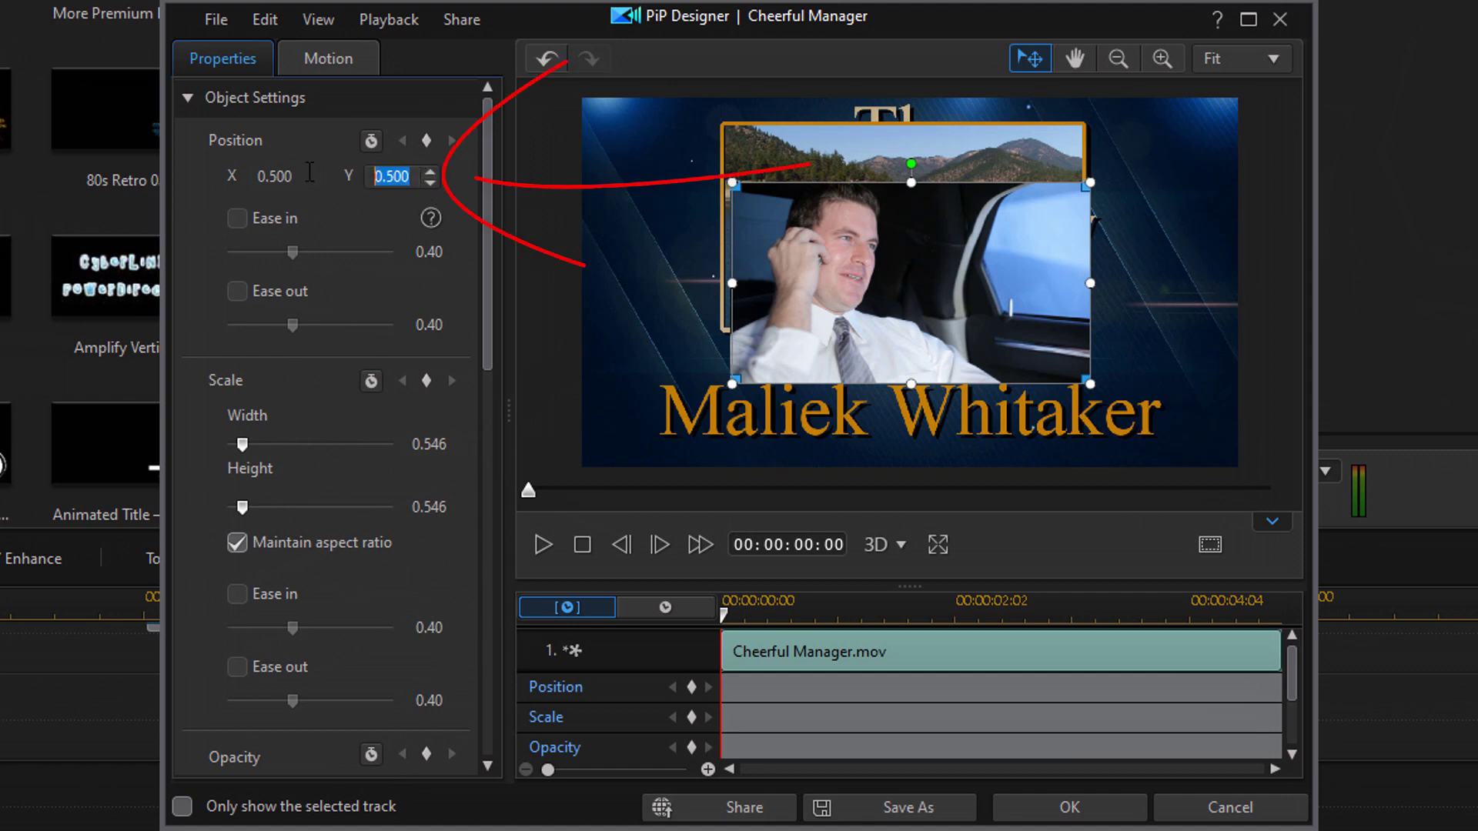
pyautogui.write('0.650')
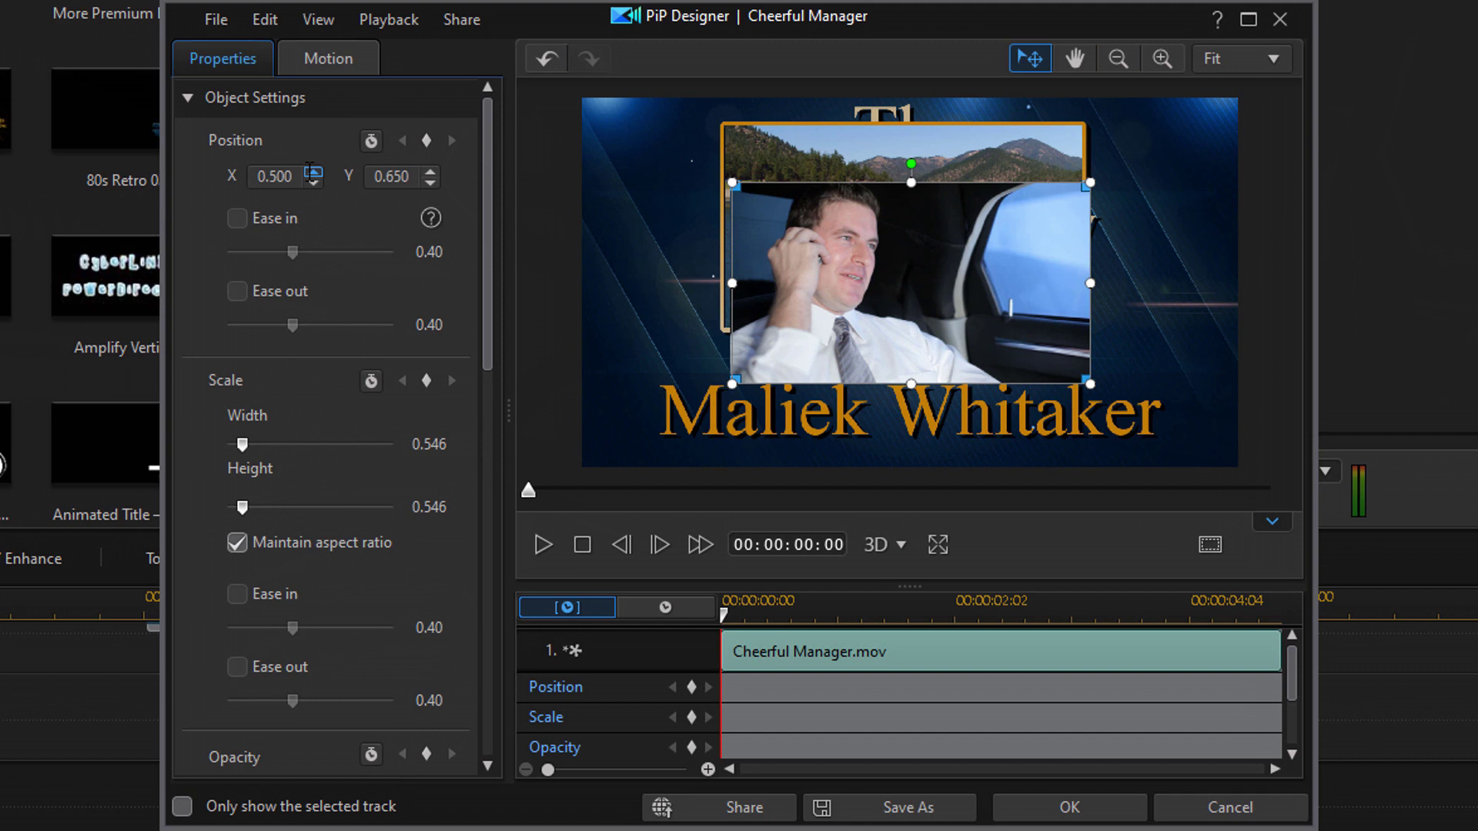
pyautogui.press('Return')
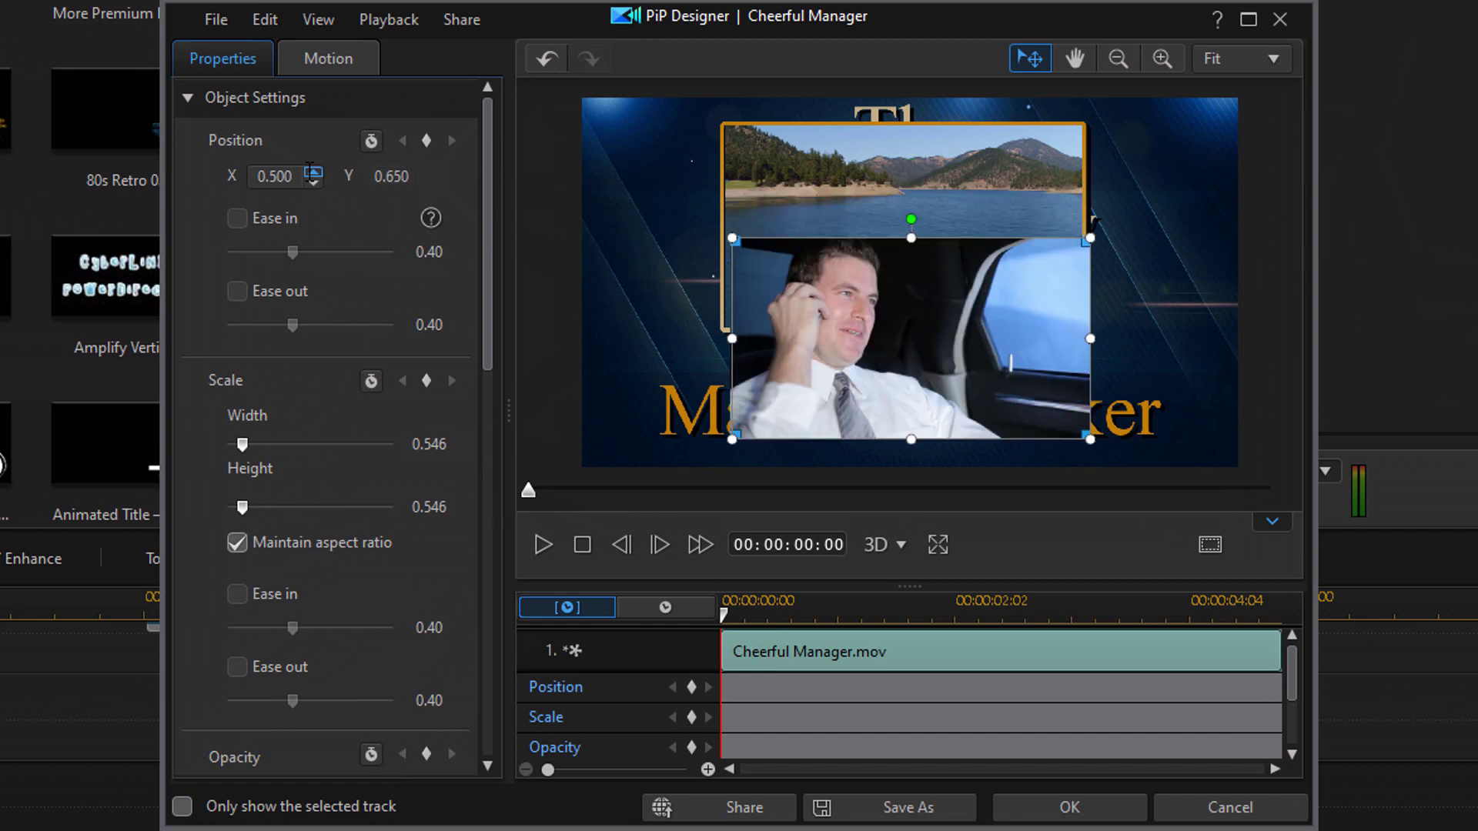
pyautogui.click(274, 177)
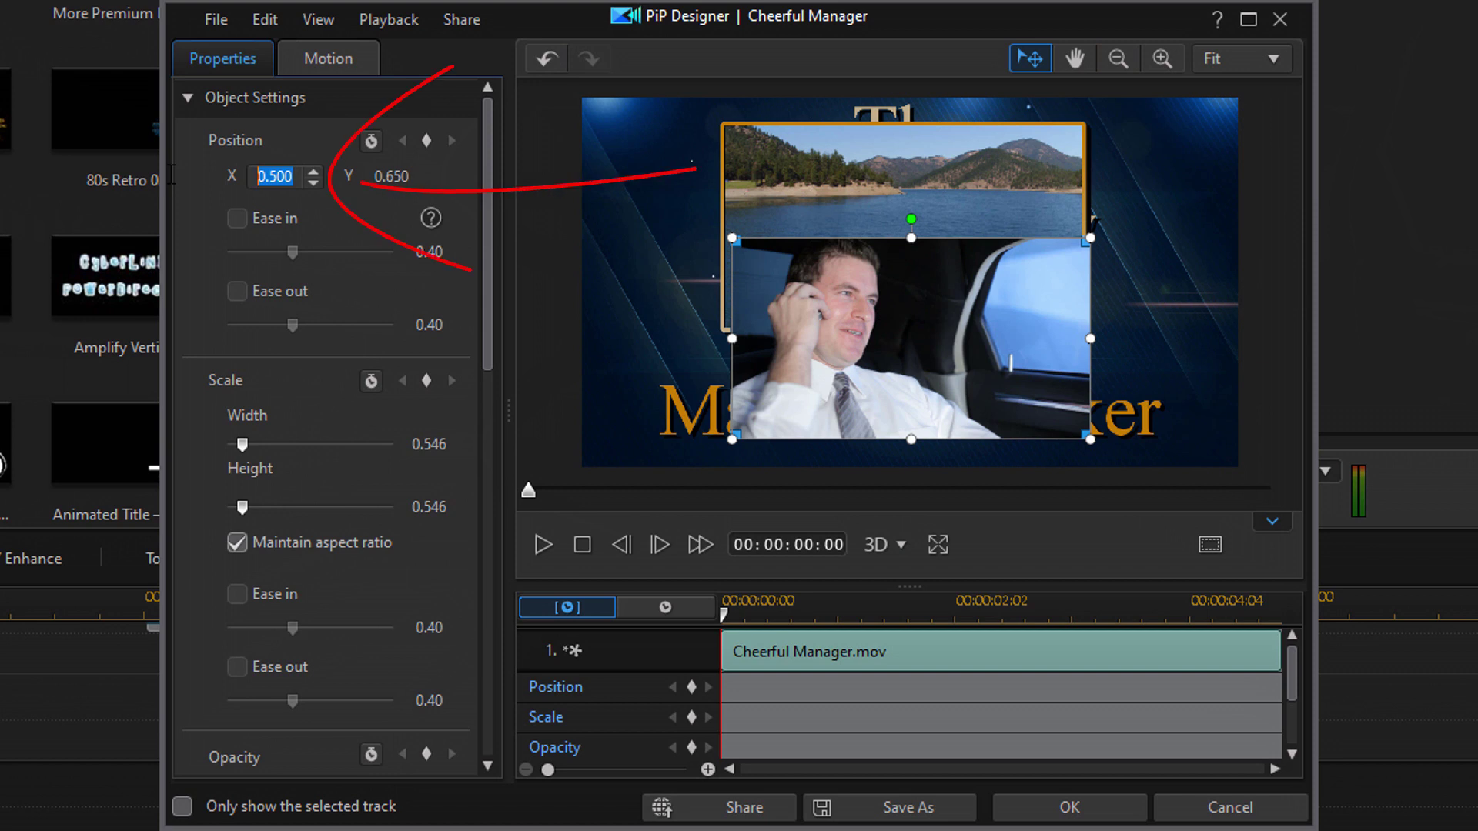
pyautogui.write('-0.3')
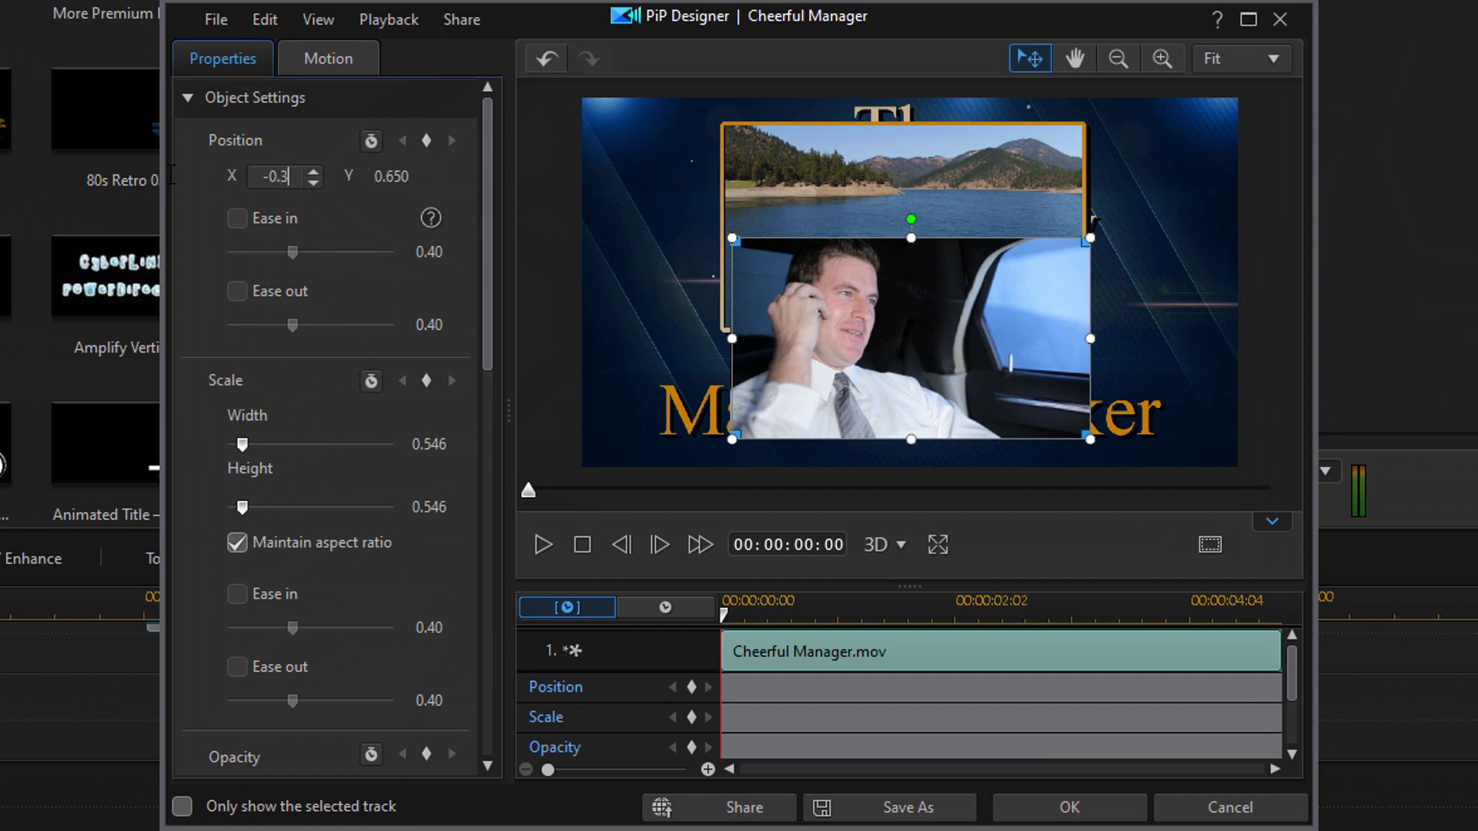
pyautogui.press('Return')
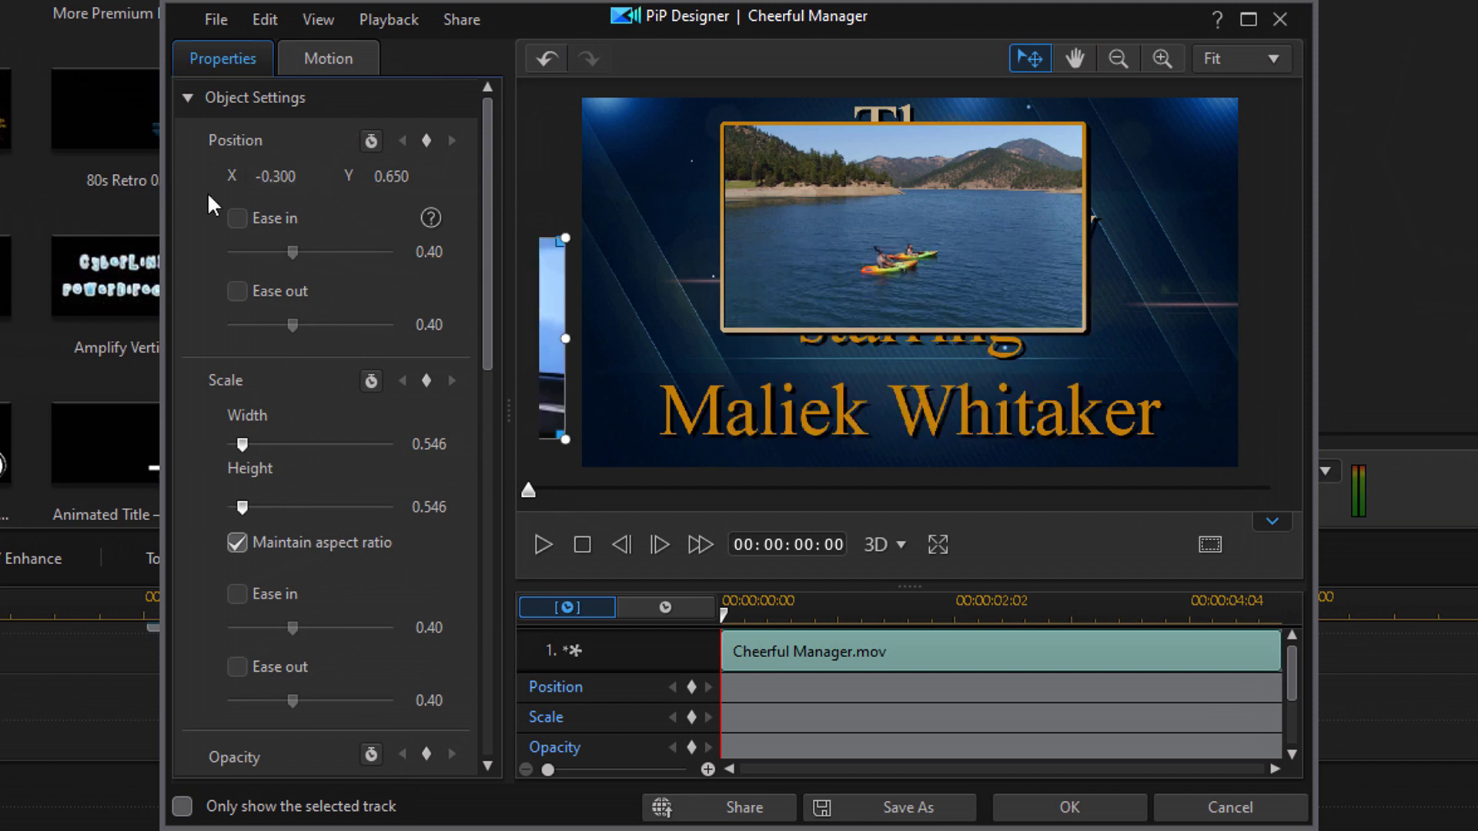
# - Turn on the border for the Cheerful Manager clip and set its fill type to 2 Color Gradient
pyautogui.moveTo(482, 311); pyautogui.dragTo(490, 580)
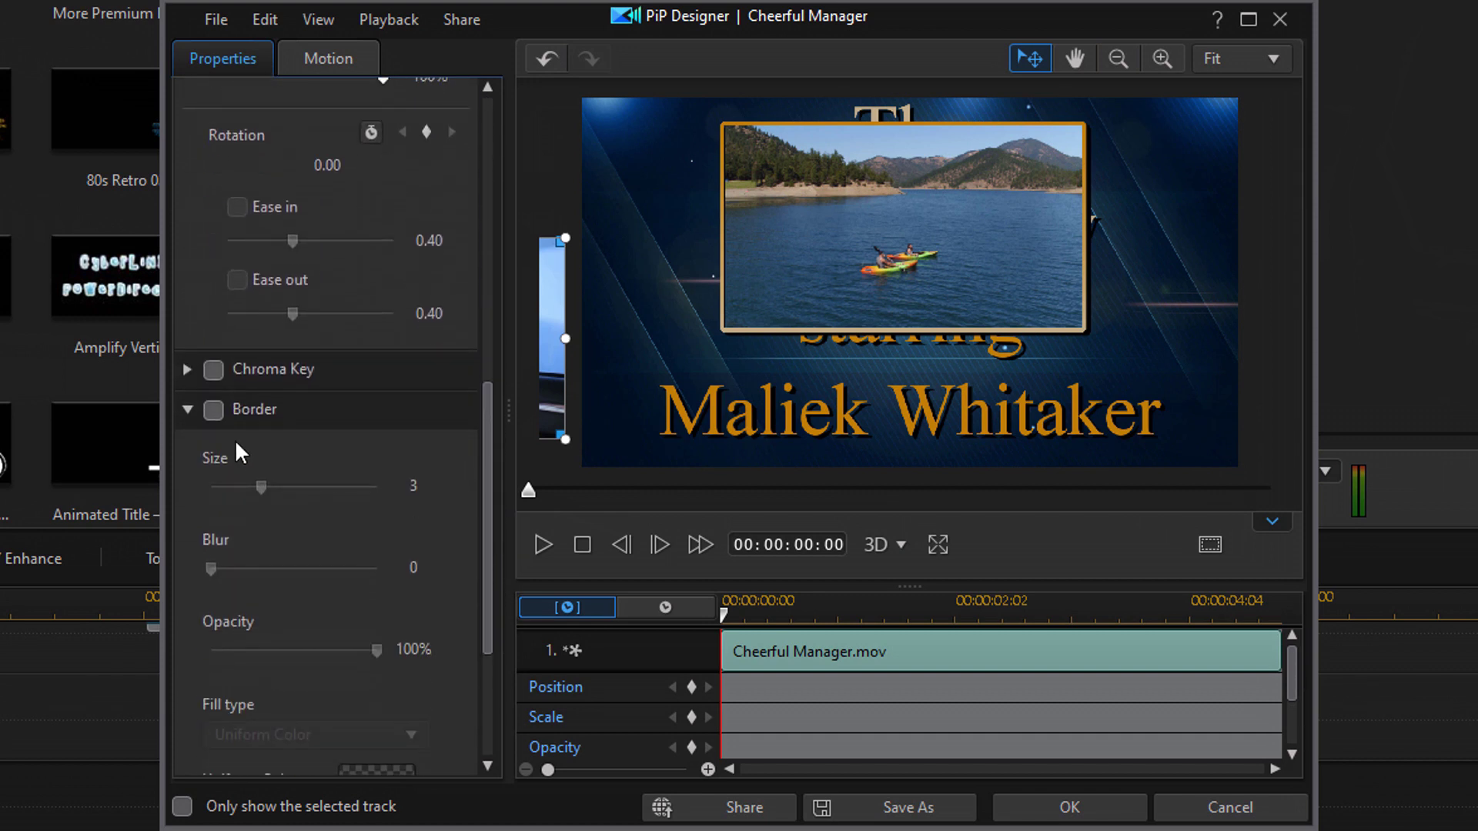
pyautogui.click(213, 410)
pyautogui.scroll(-3, 377, 546)
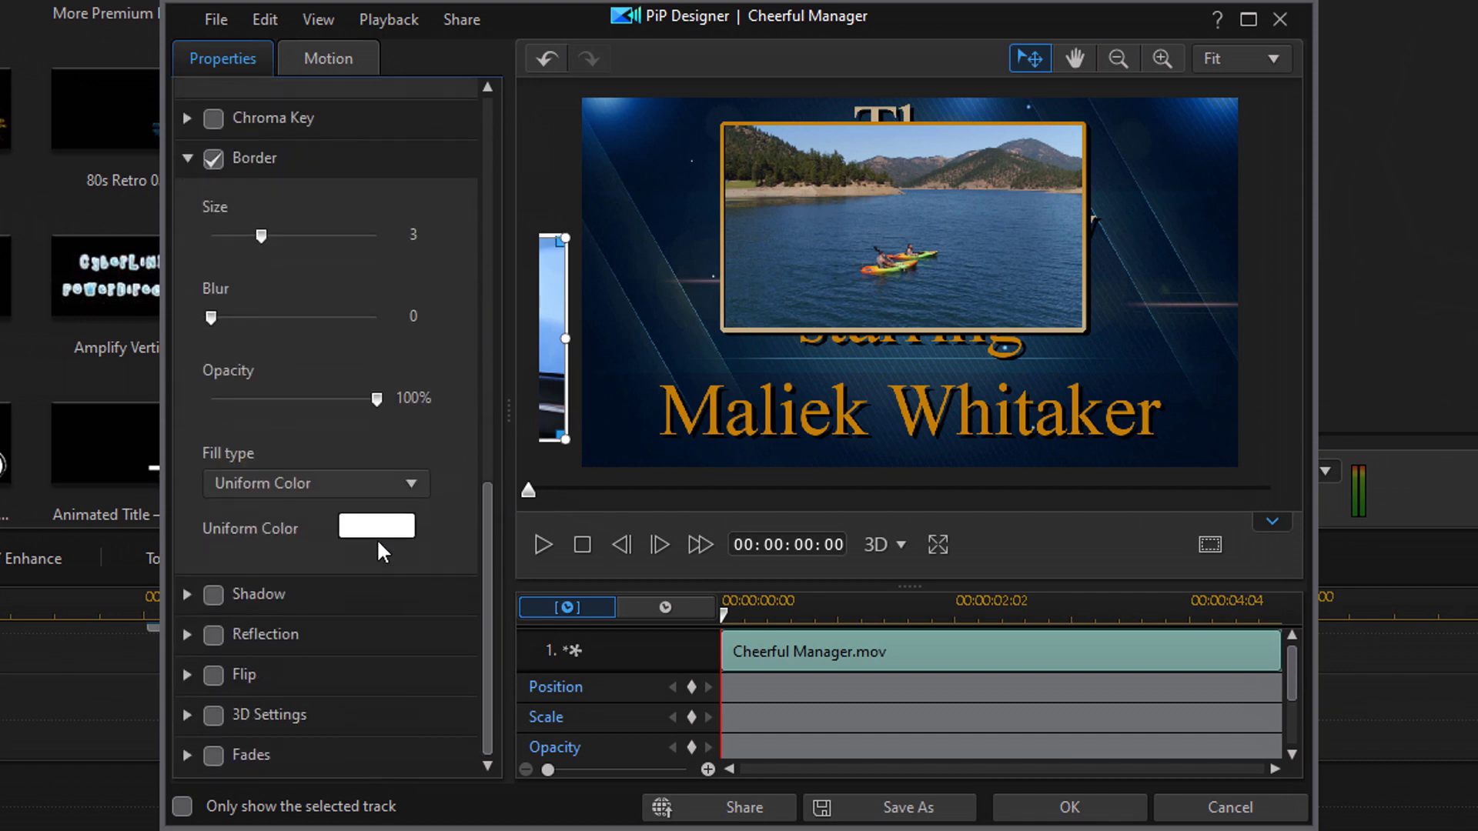
pyautogui.click(416, 483)
pyautogui.click(316, 531)
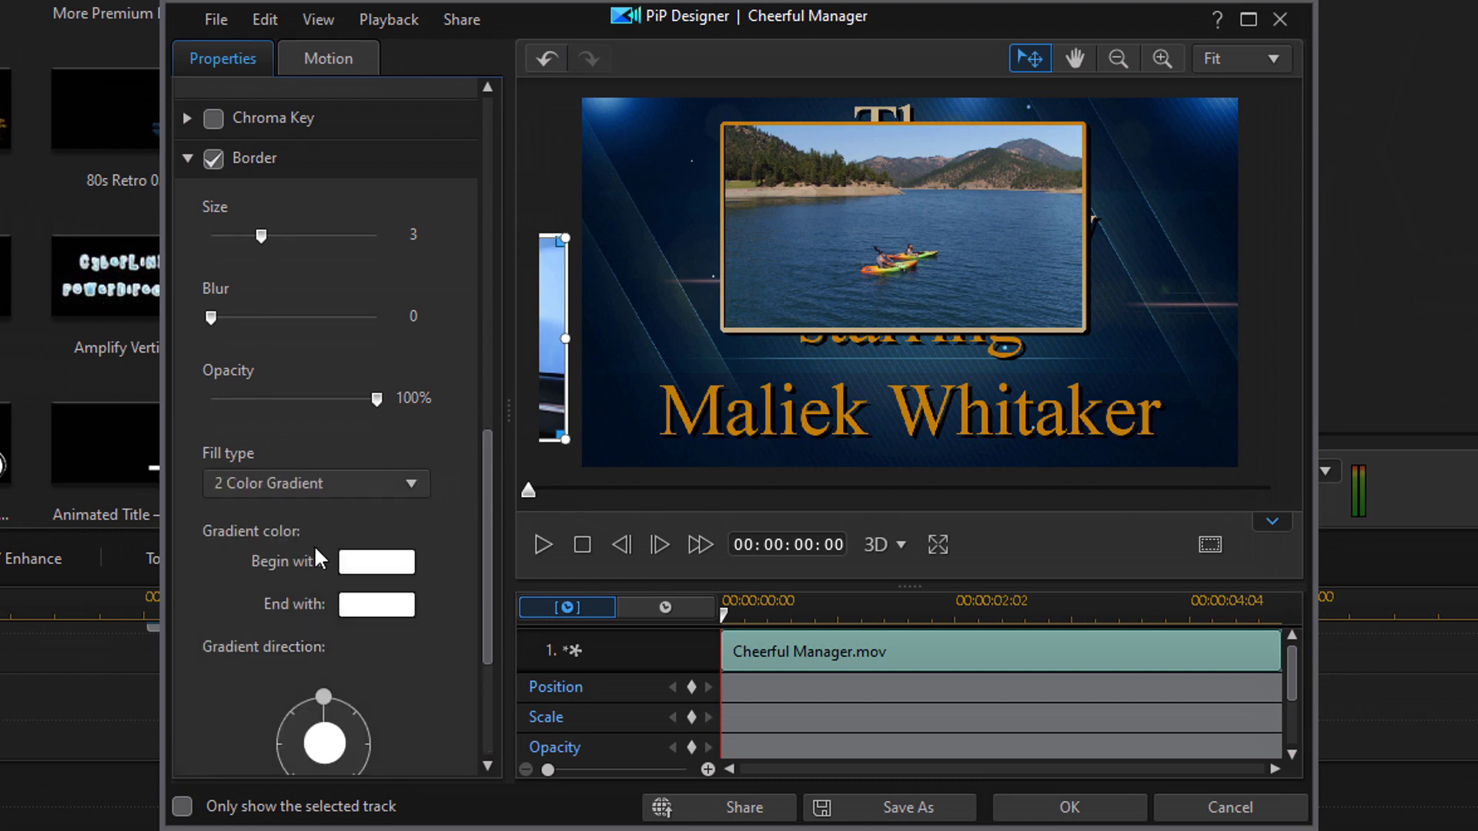
# - Give the Cheerful Manager border gradient the same beginning and end colours as the At The Lake clip's border
pyautogui.click(360, 572)
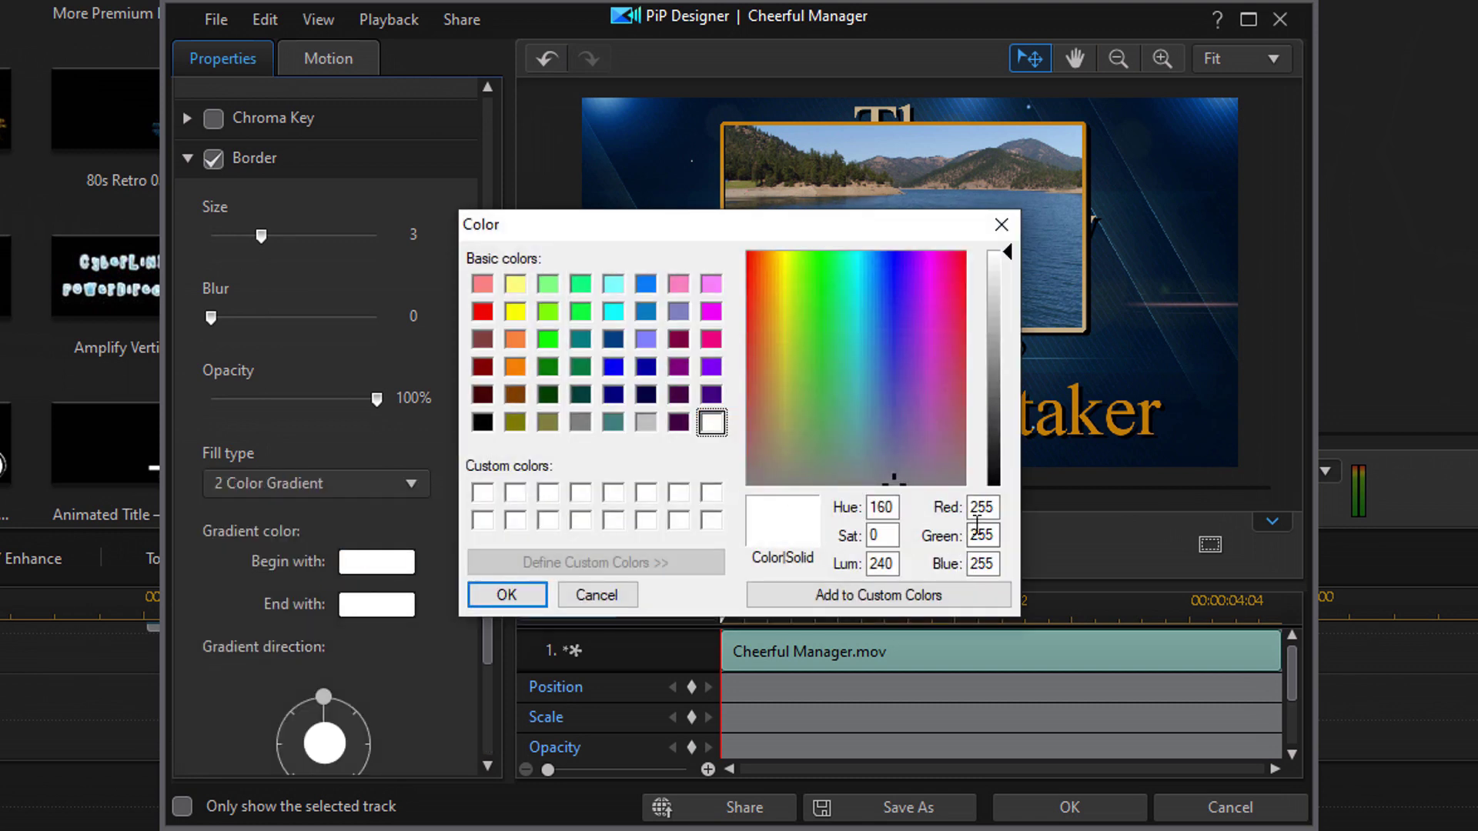
pyautogui.doubleClick(990, 507)
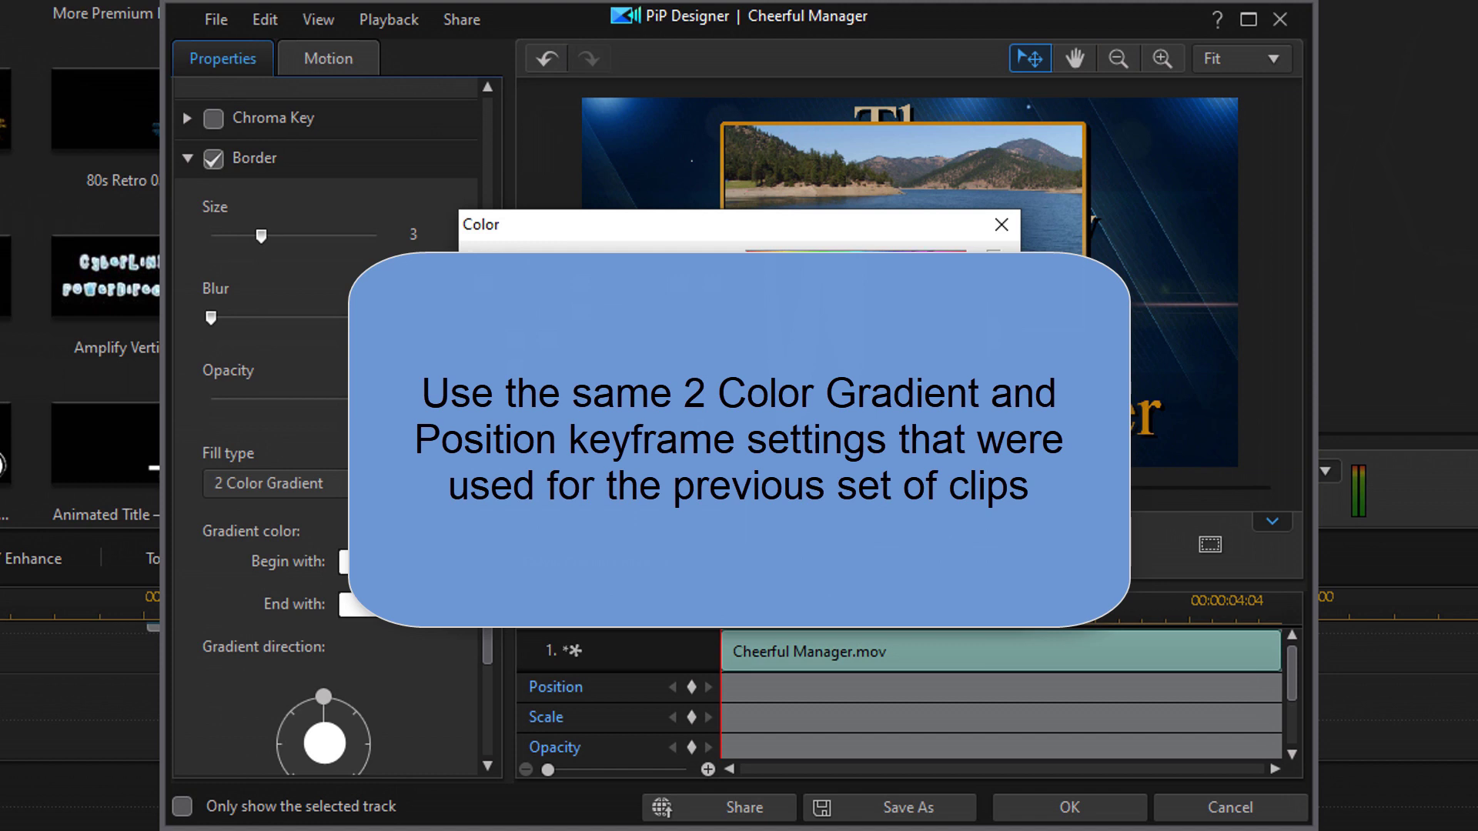
pyautogui.press('Tab')
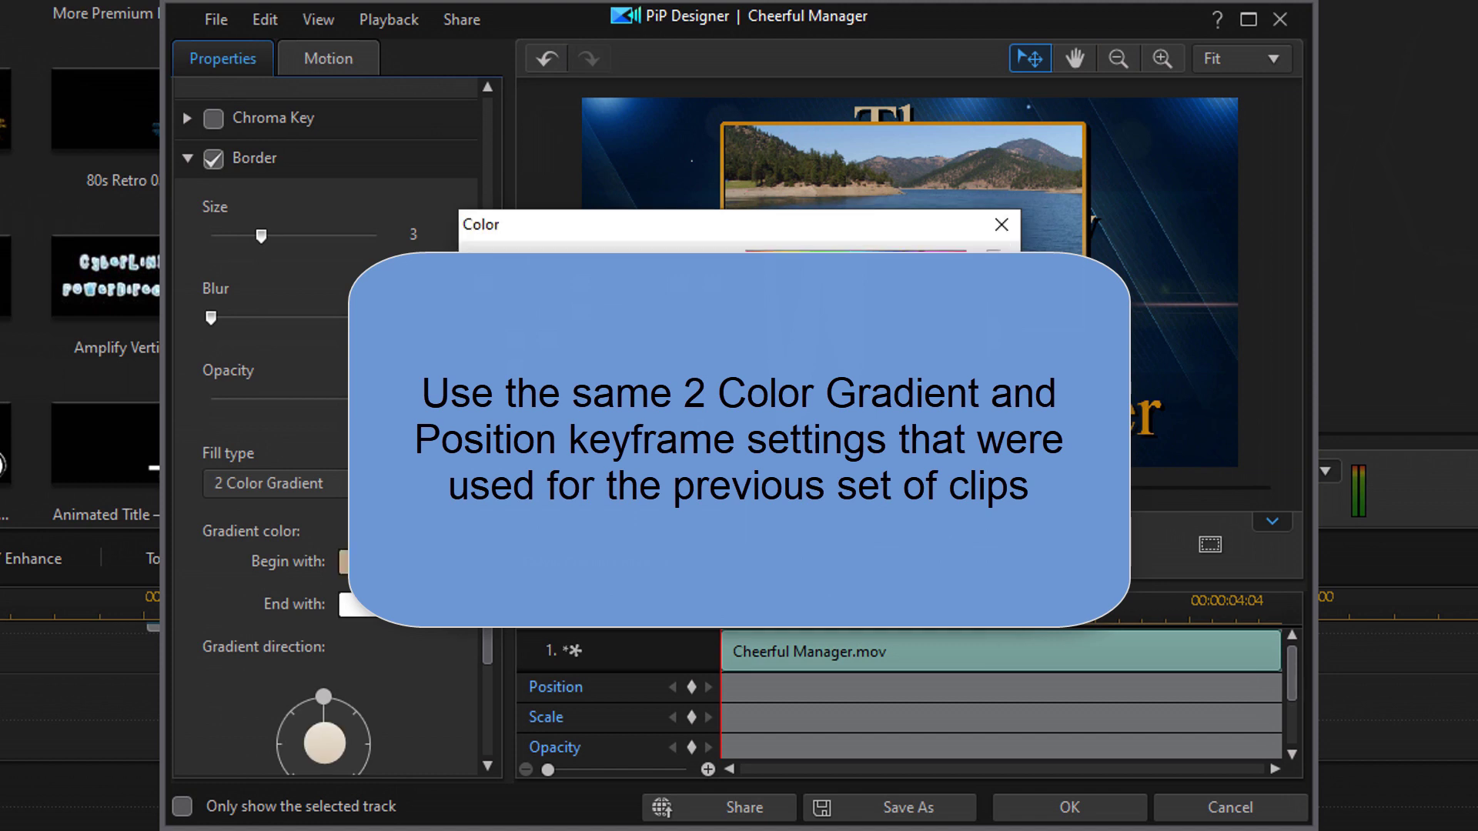
pyautogui.press('Return')
# - Add a position keyframe at the Cheerful Manager clip's start and set X to 1.3 at its end, 5 seconds in
pyautogui.scroll(-10, 327, 431)
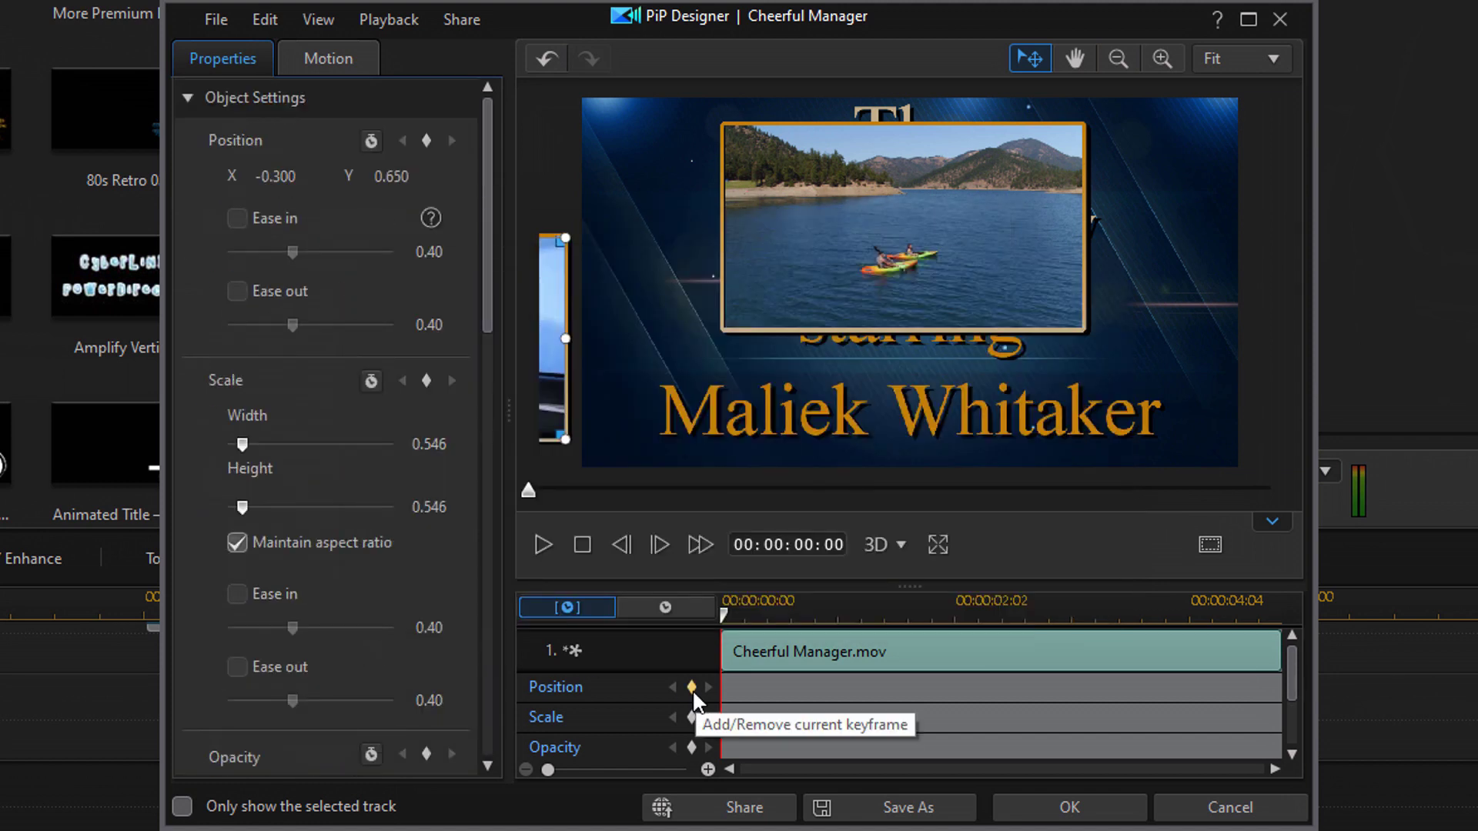
pyautogui.press('End')
pyautogui.write('1.3')
pyautogui.press('Return')
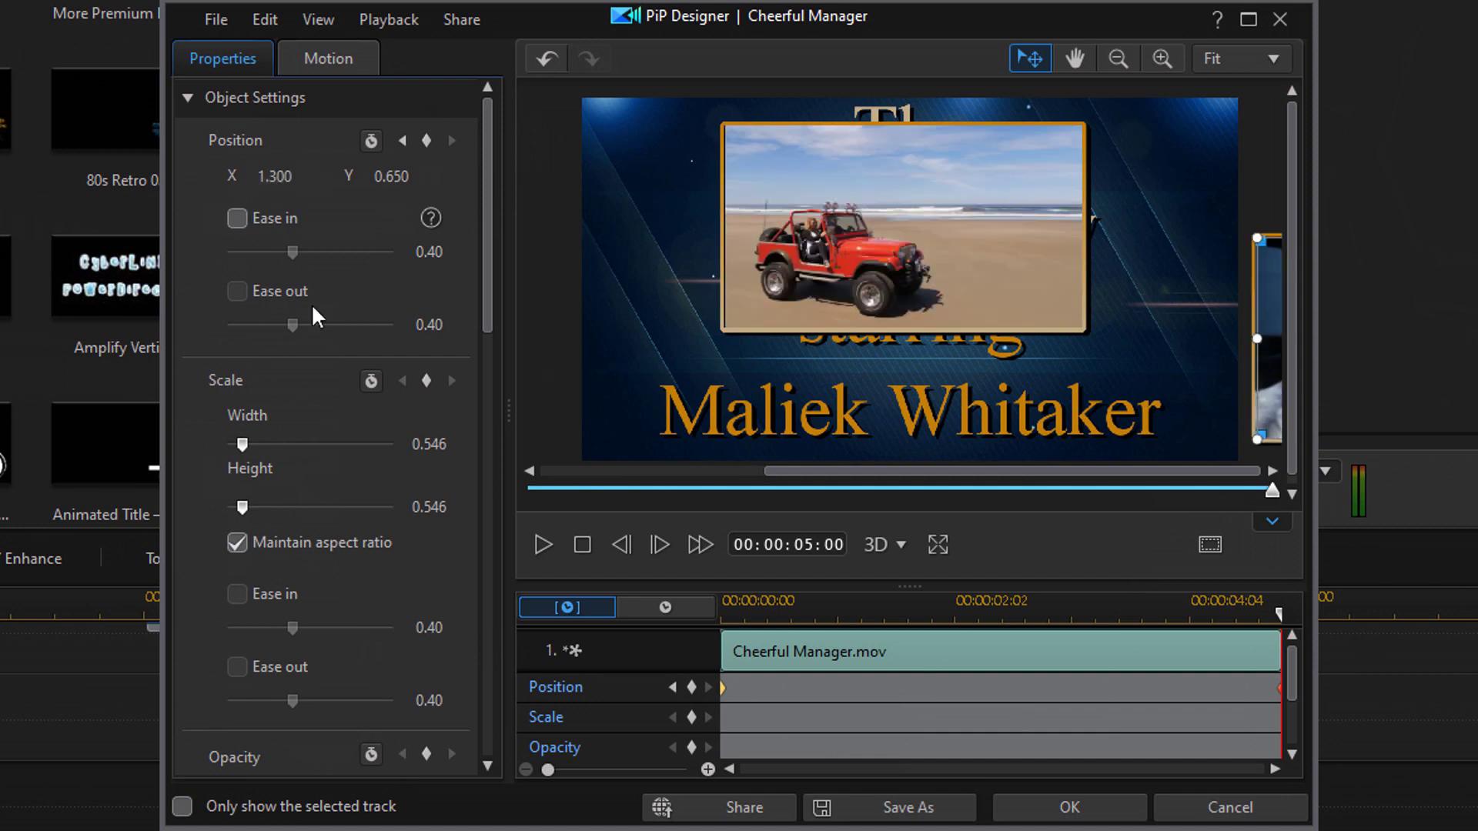
# - Preview the Cheerful Manager clip's movement from its start and accept its PiP Designer settings
pyautogui.press('Home')
pyautogui.click(539, 542)
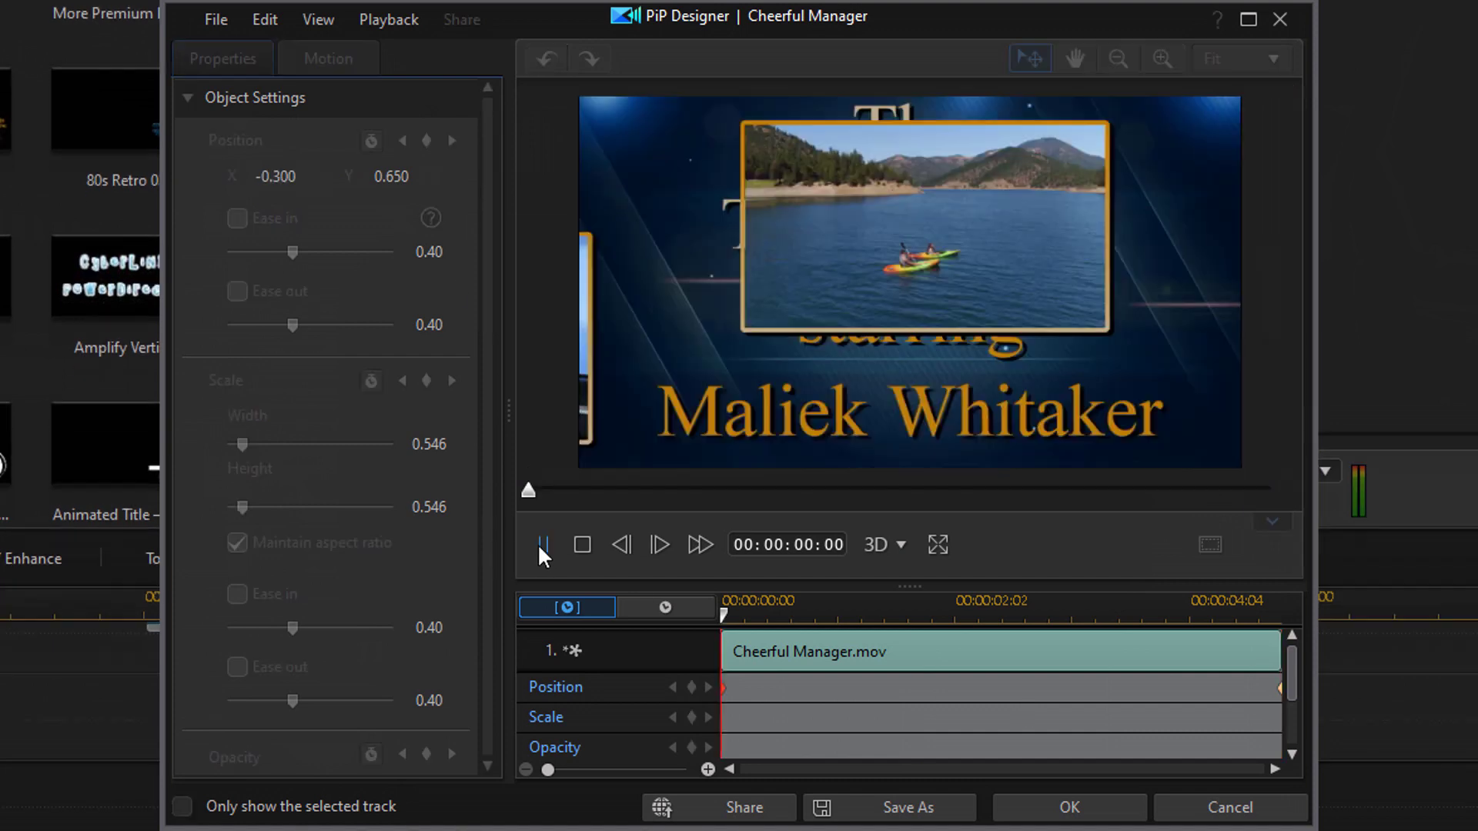
pyautogui.click(581, 545)
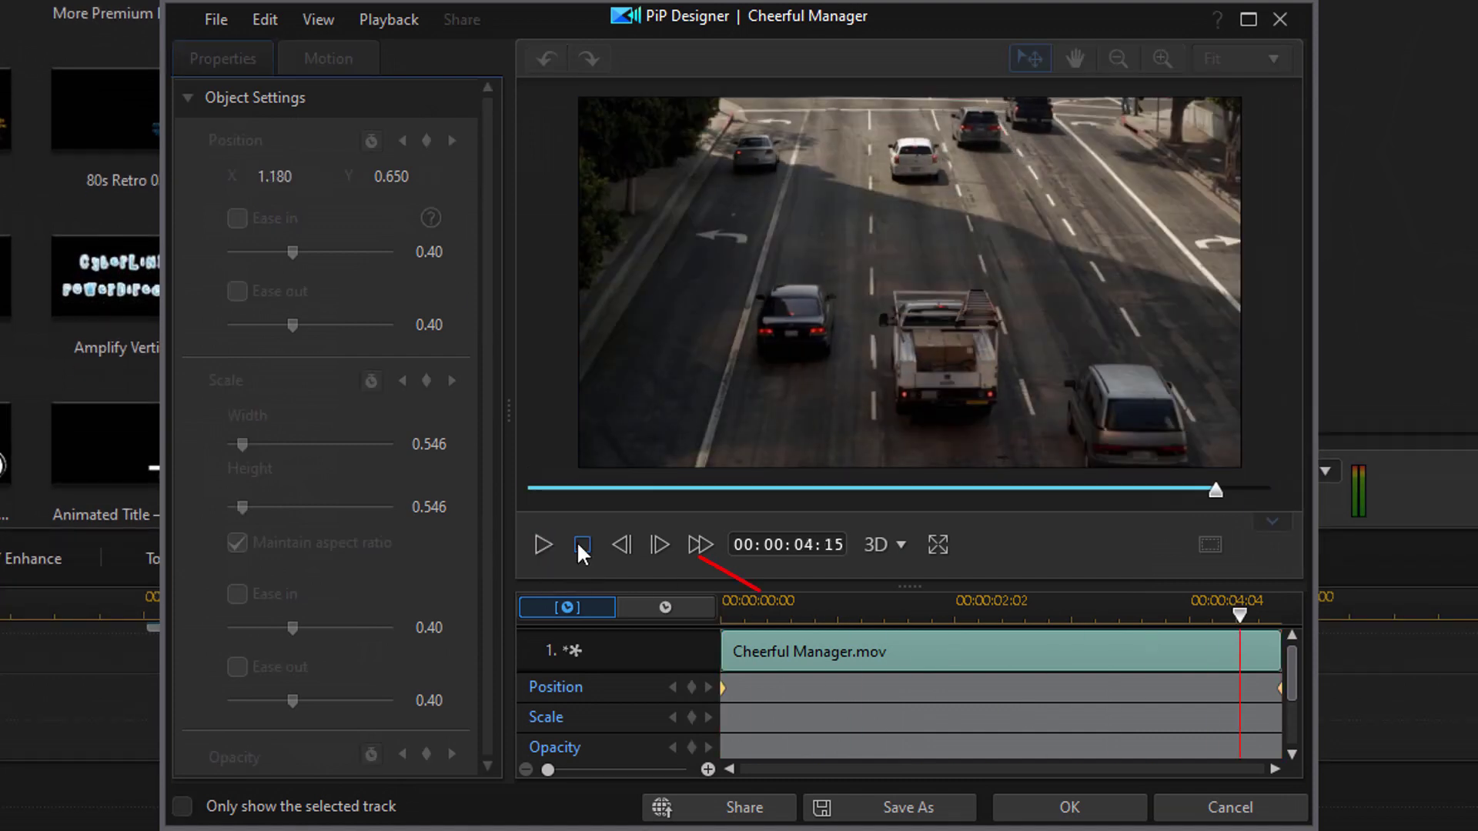
pyautogui.click(1070, 807)
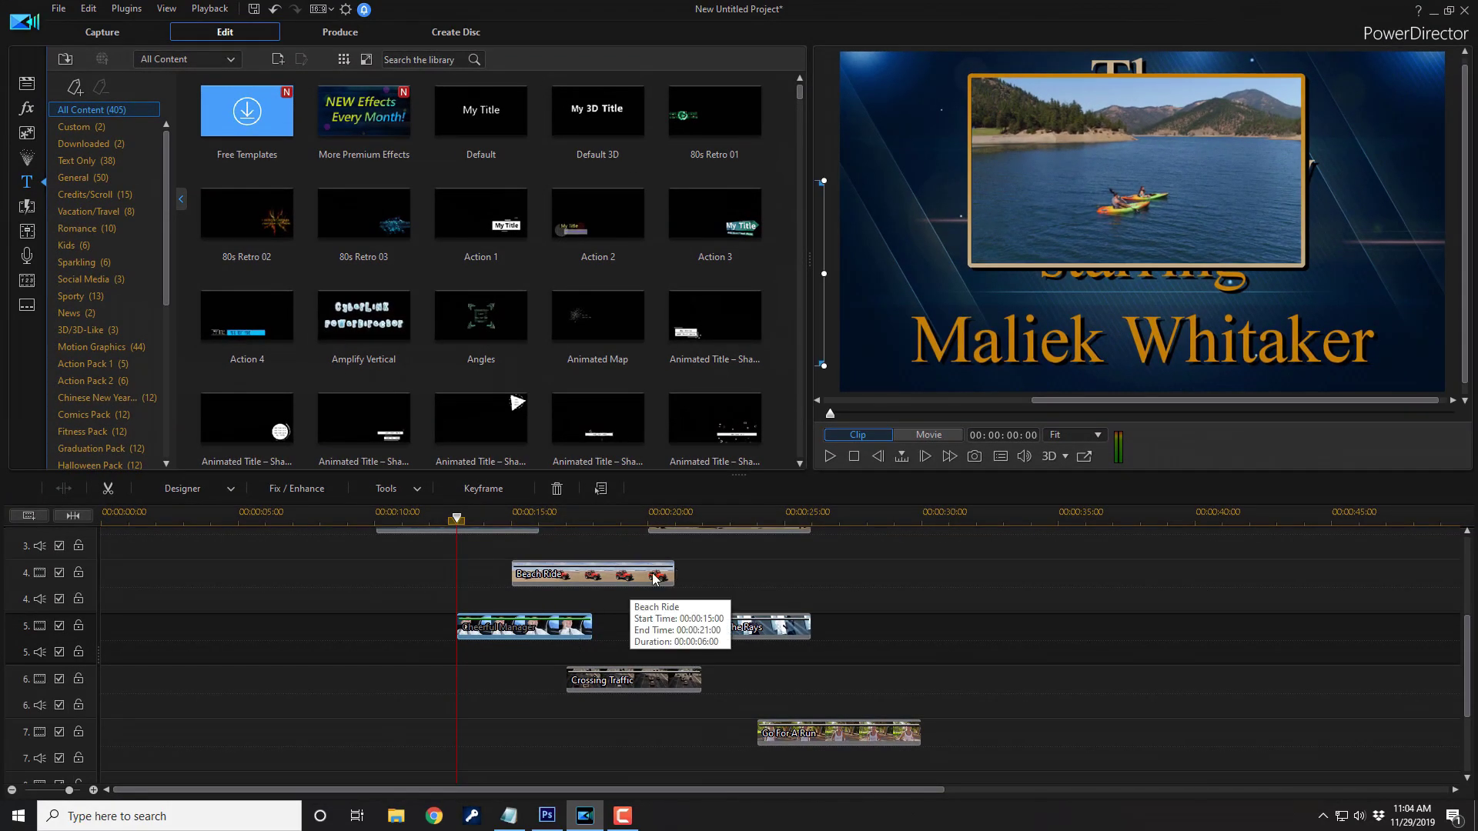
# - Copy the Cheerful Manager clip's keyframe attributes to the Crossing Traffic and Dancing In The Rays clips, replacing their current keyframe settings
pyautogui.rightClick(526, 631)
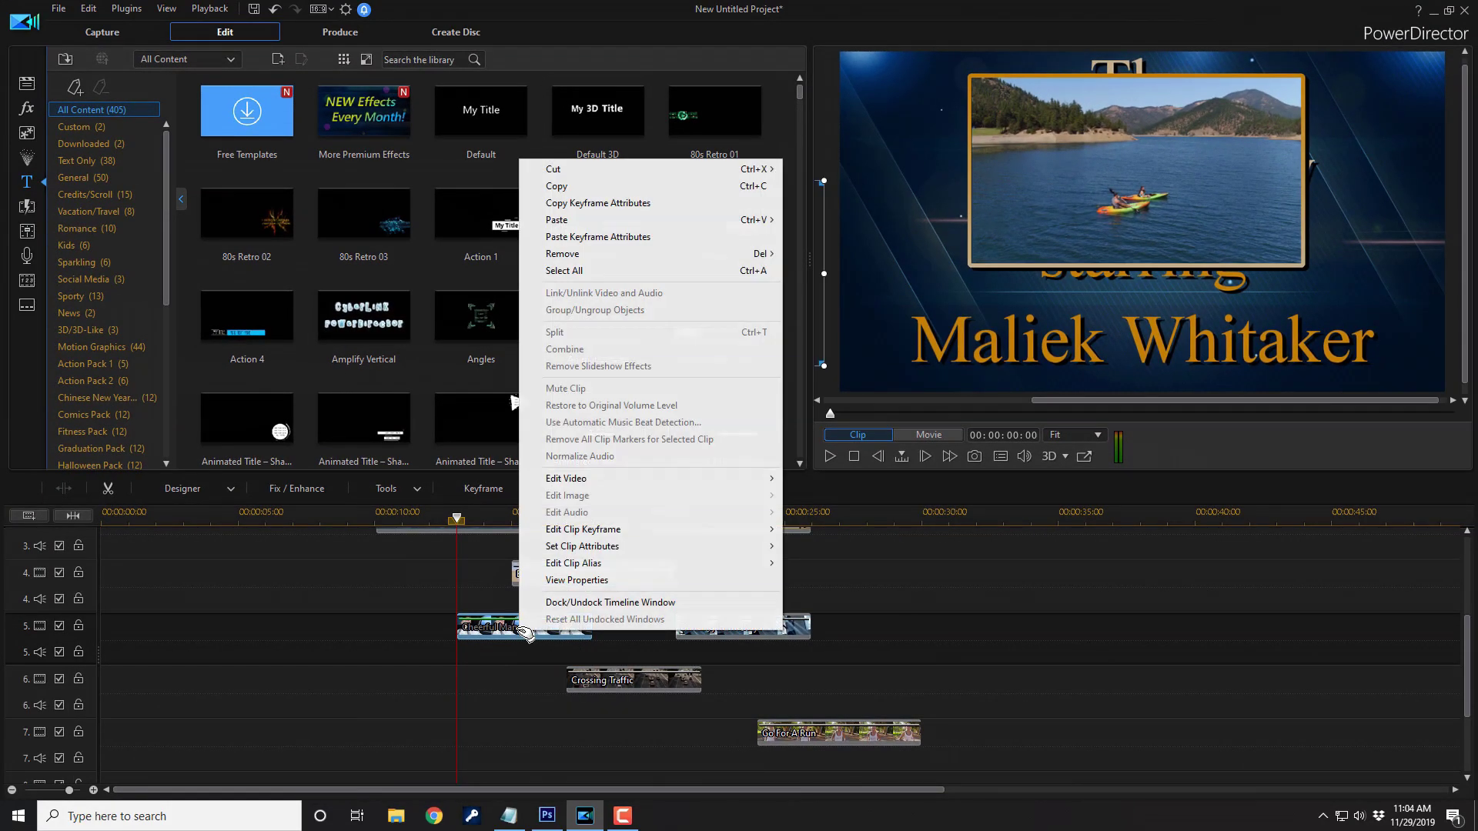
pyautogui.click(609, 205)
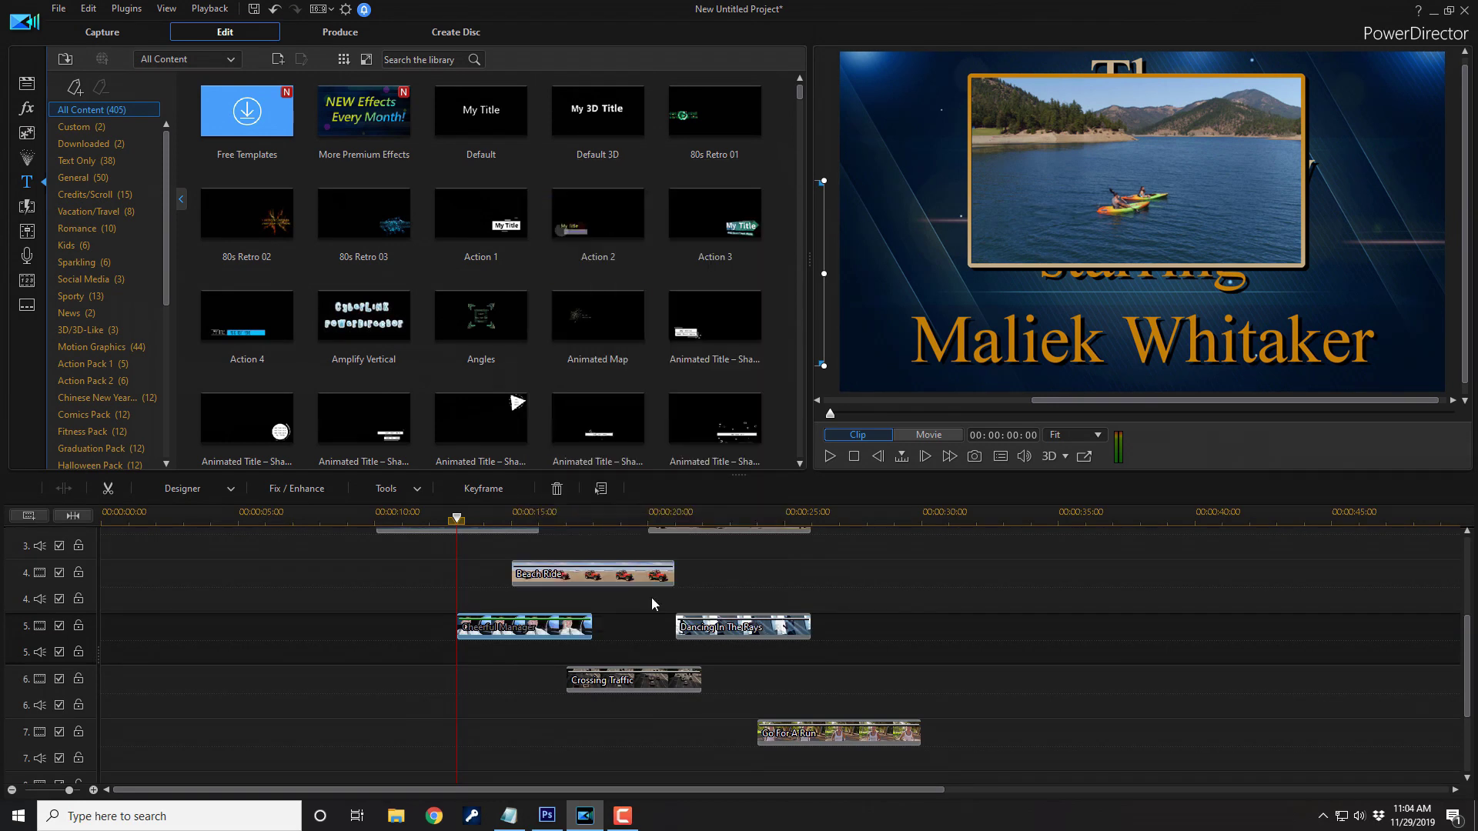
pyautogui.moveTo(871, 692); pyautogui.dragTo(697, 638)
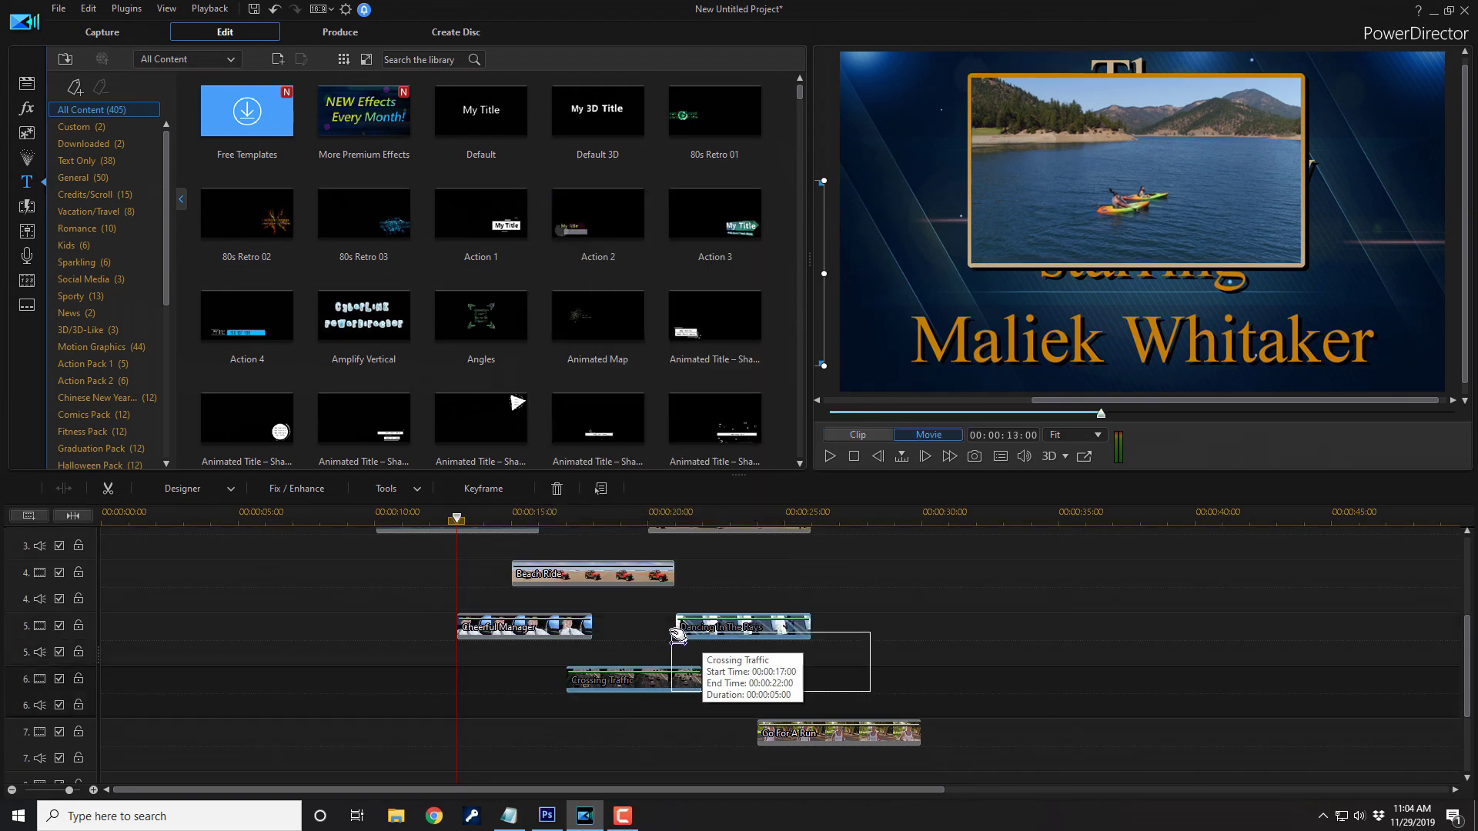
pyautogui.rightClick(717, 631)
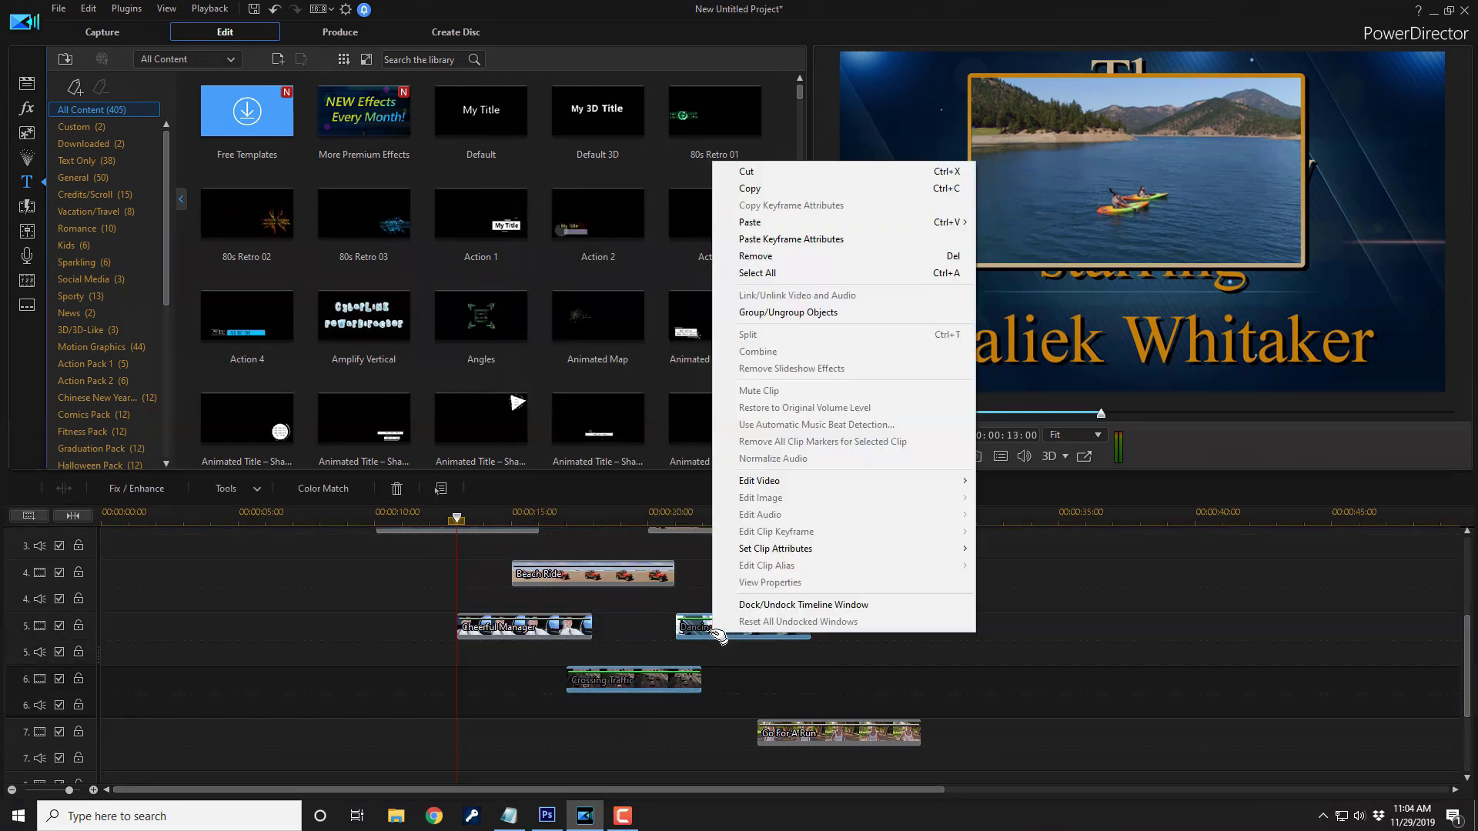
pyautogui.click(799, 244)
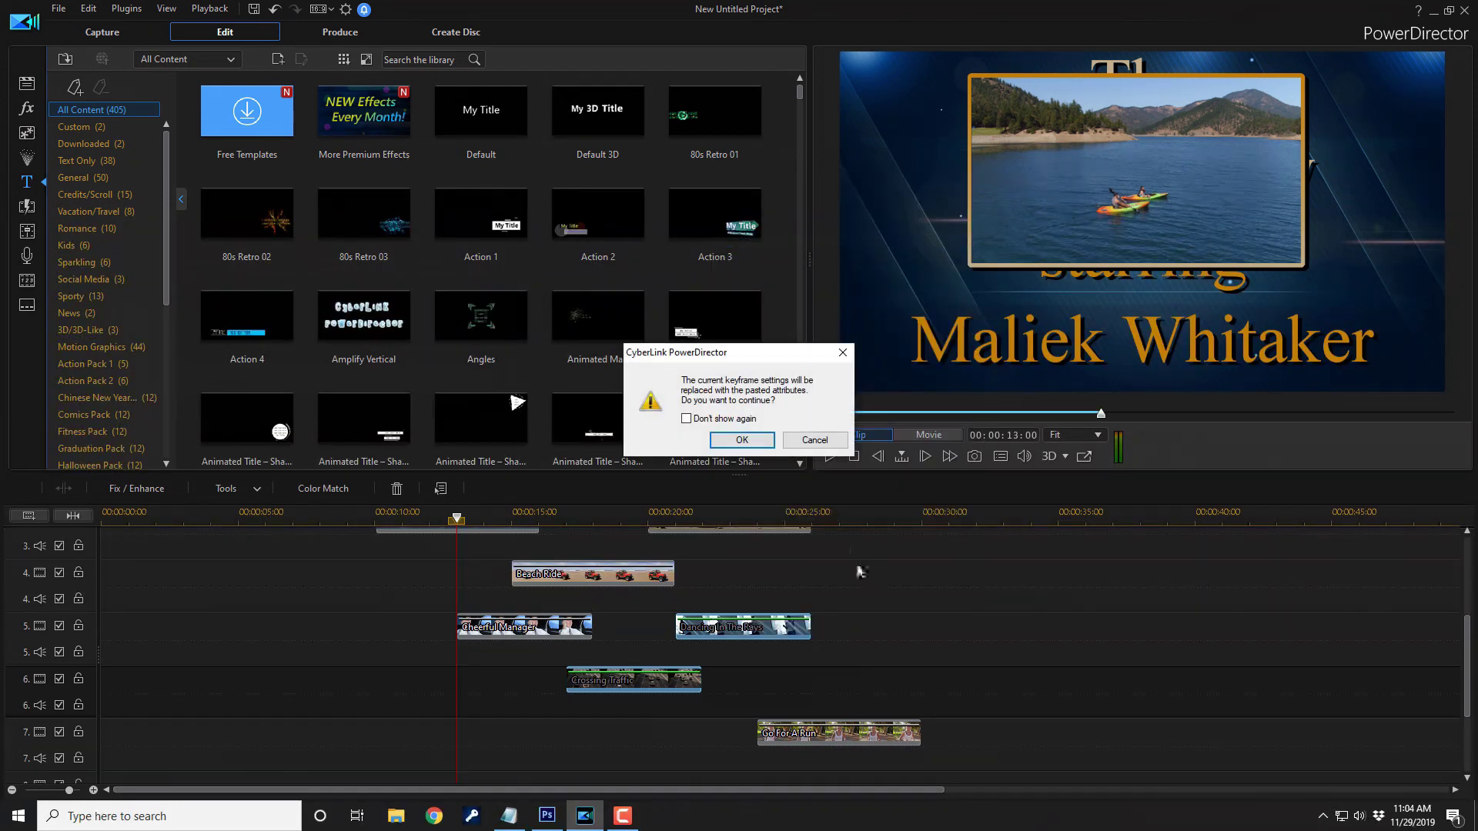
pyautogui.click(742, 440)
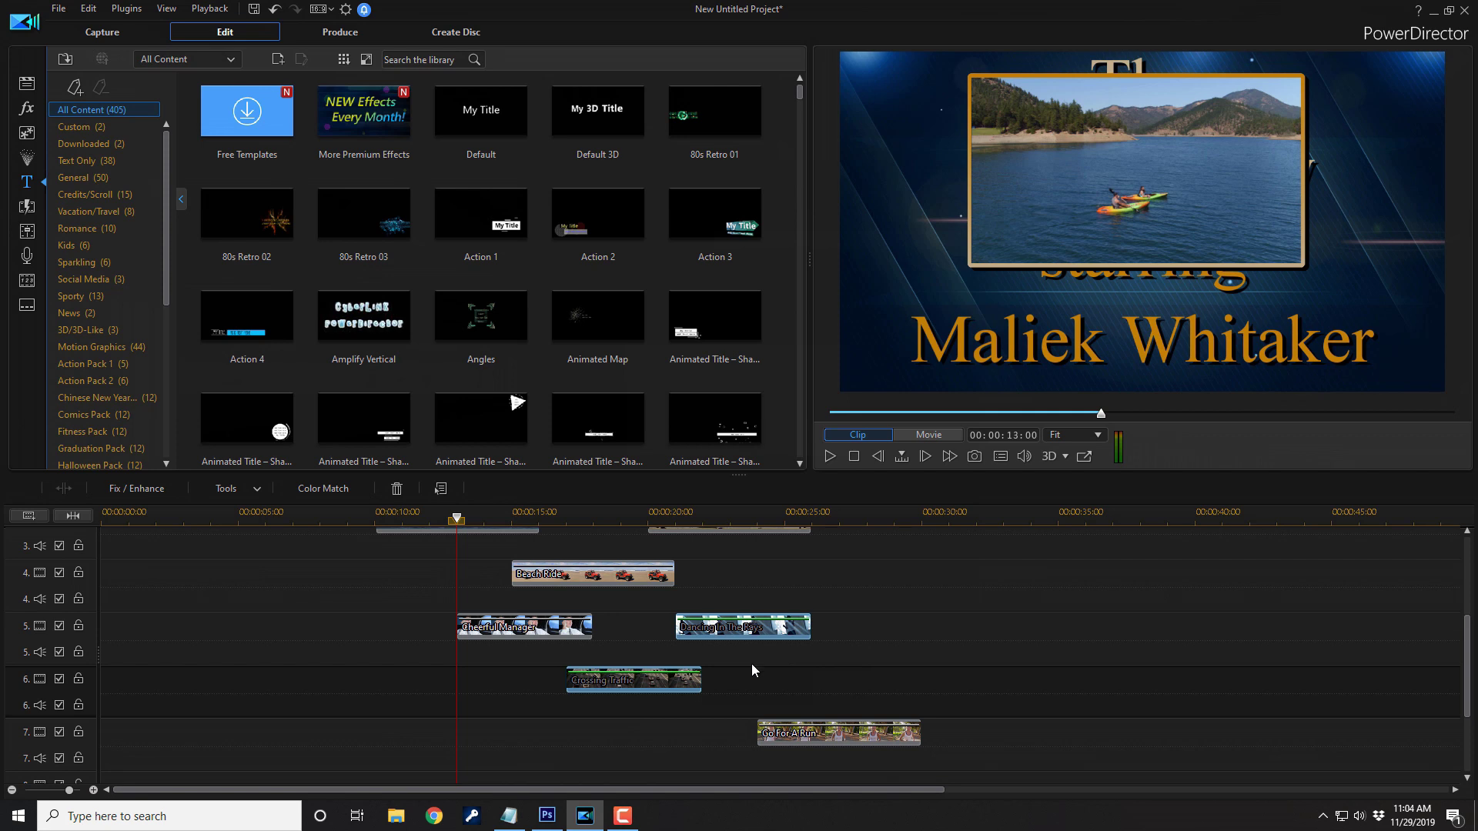
# - Open the Crossing Traffic and Dancing In The Rays clips one after the other in PiP Designer
pyautogui.click(636, 683)
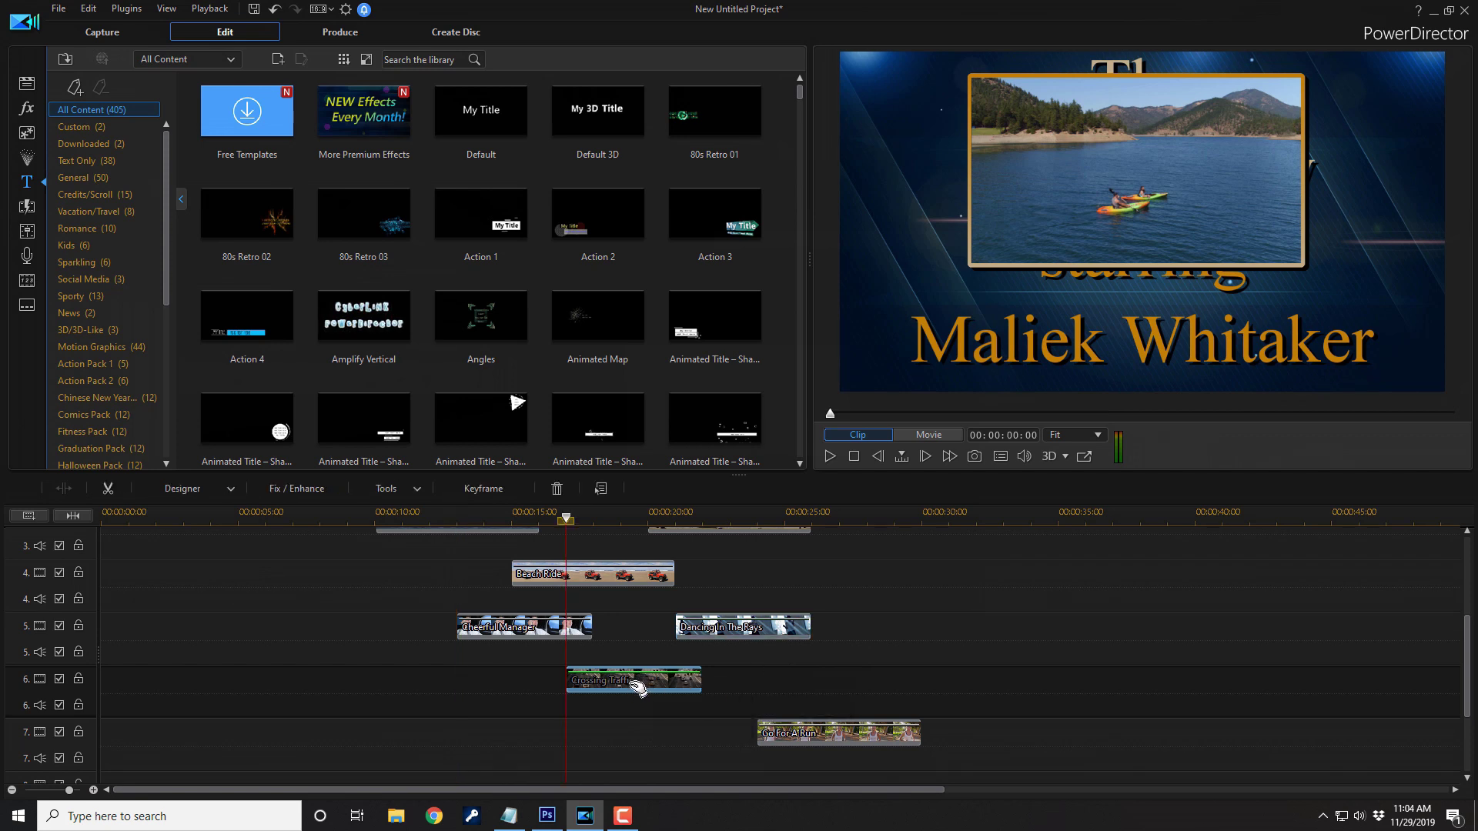
pyautogui.doubleClick(636, 683)
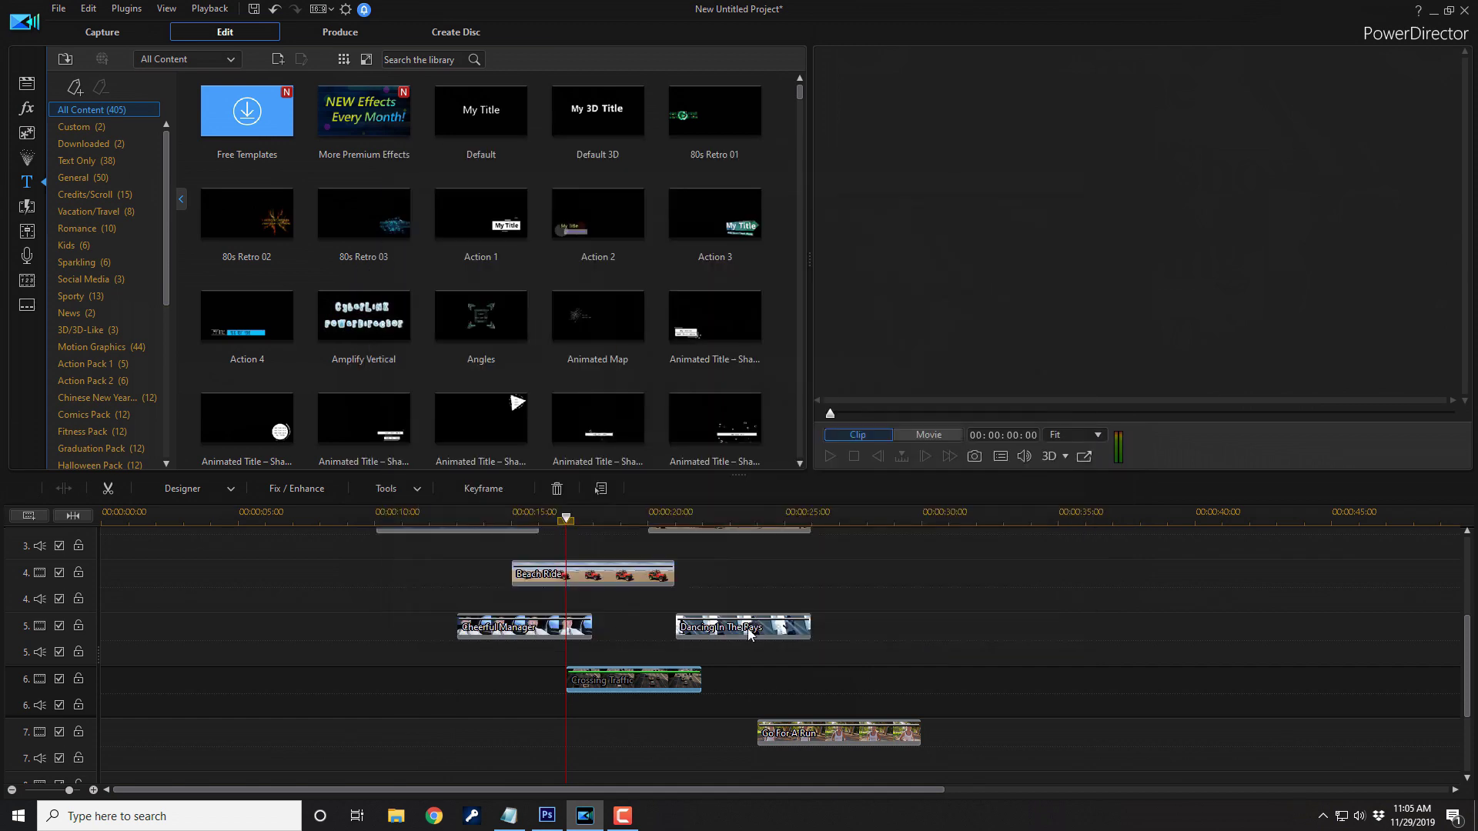
pyautogui.doubleClick(750, 634)
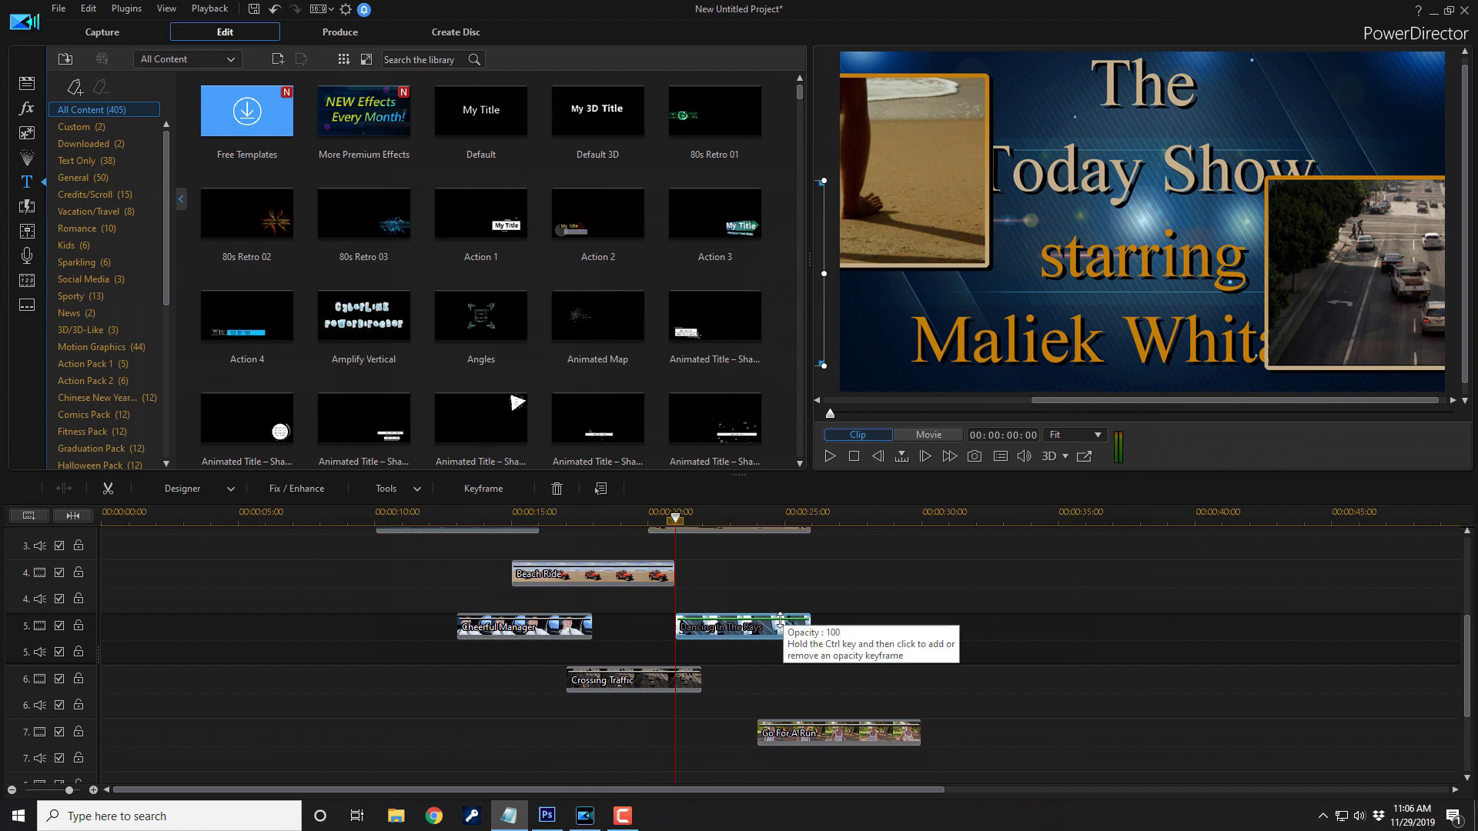
# - Play the movie from about 8 seconds on to check how the clips move across the frame
pyautogui.click(337, 513)
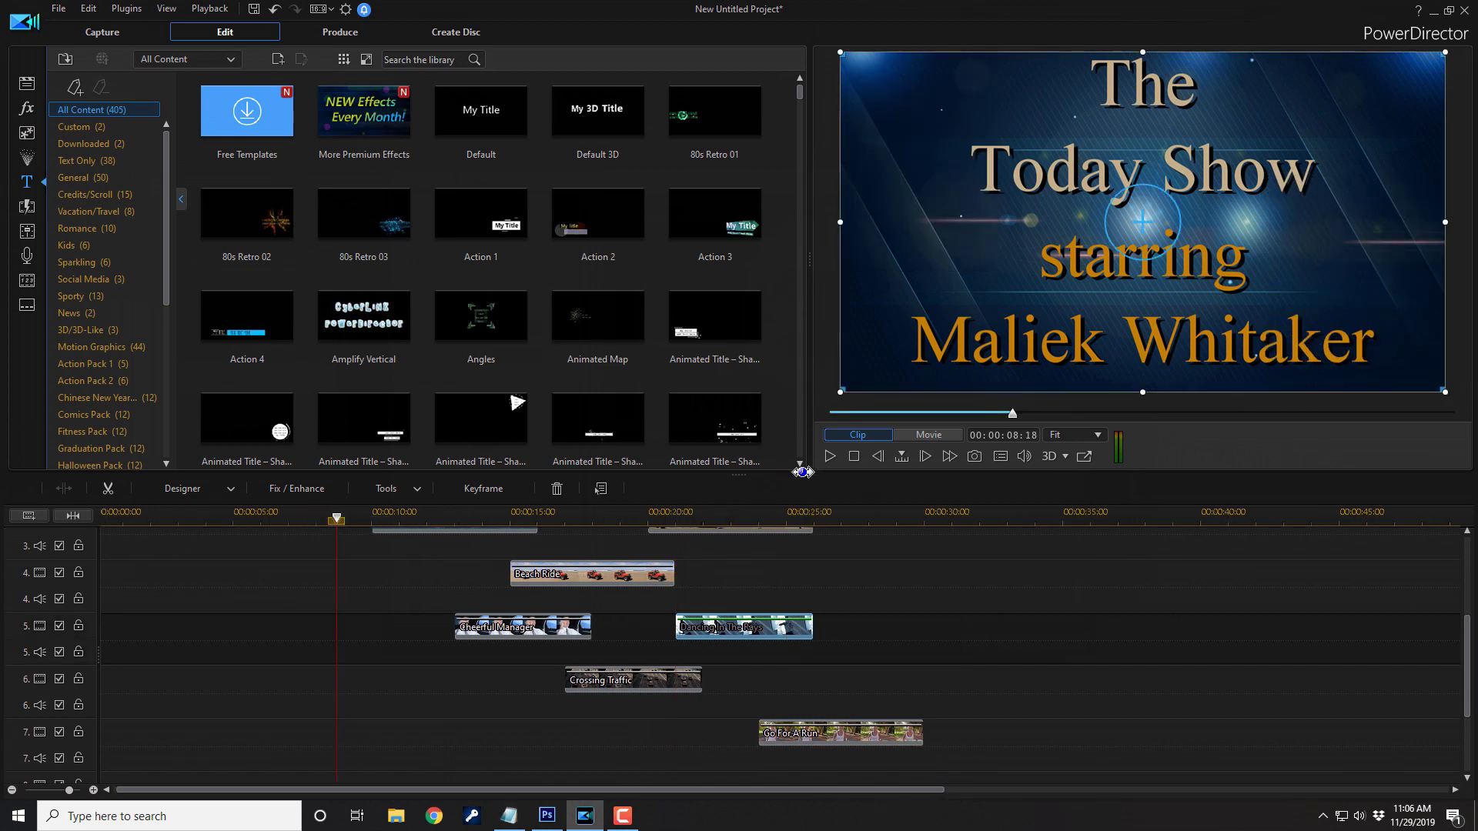
pyautogui.click(830, 457)
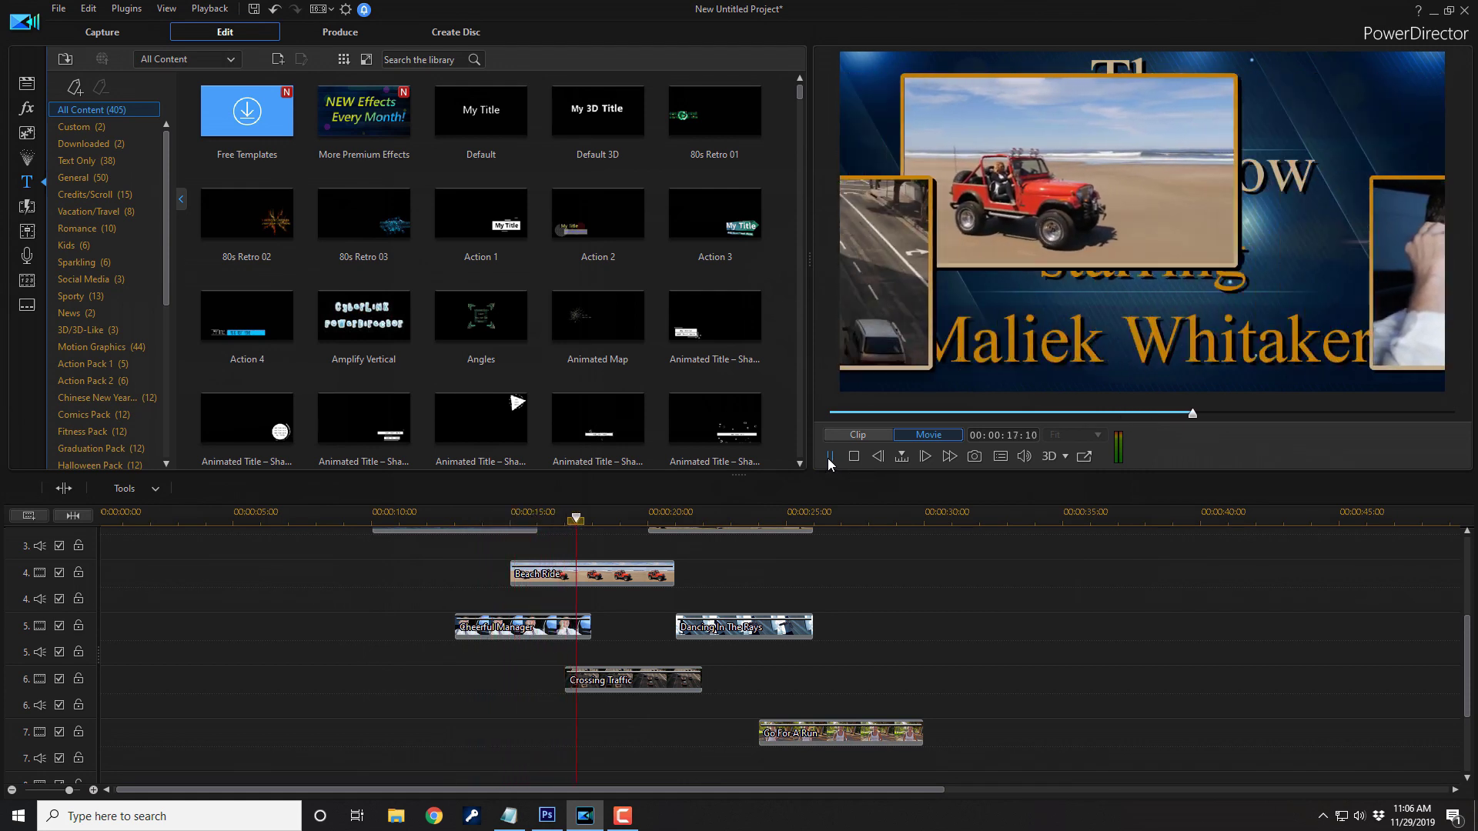
pyautogui.click(828, 459)
# - Open the Go For A Run clip in PiP Designer and set its scale to 0.546 with the aspect ratio maintained
pyautogui.click(760, 522)
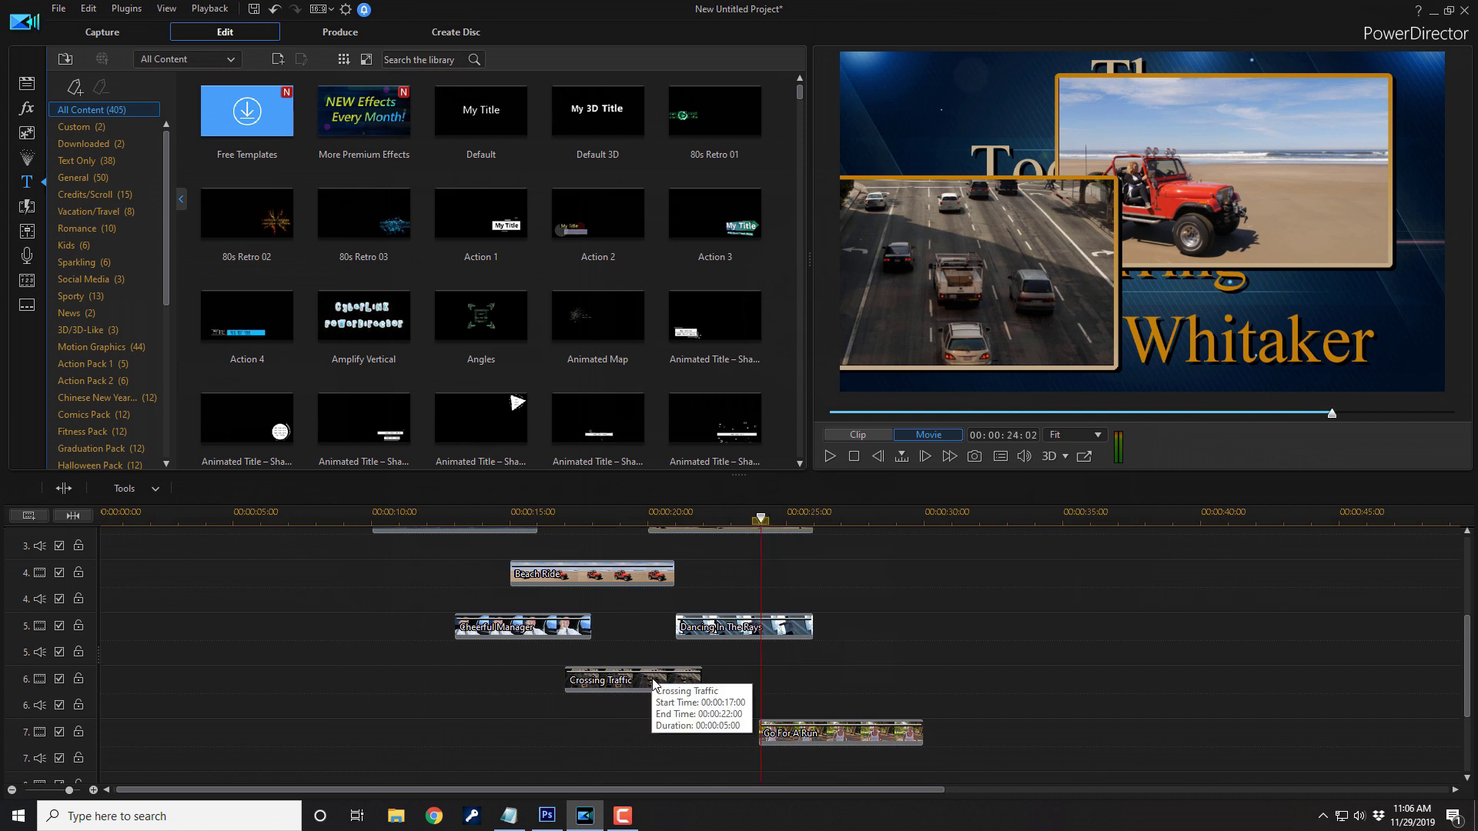
pyautogui.click(845, 736)
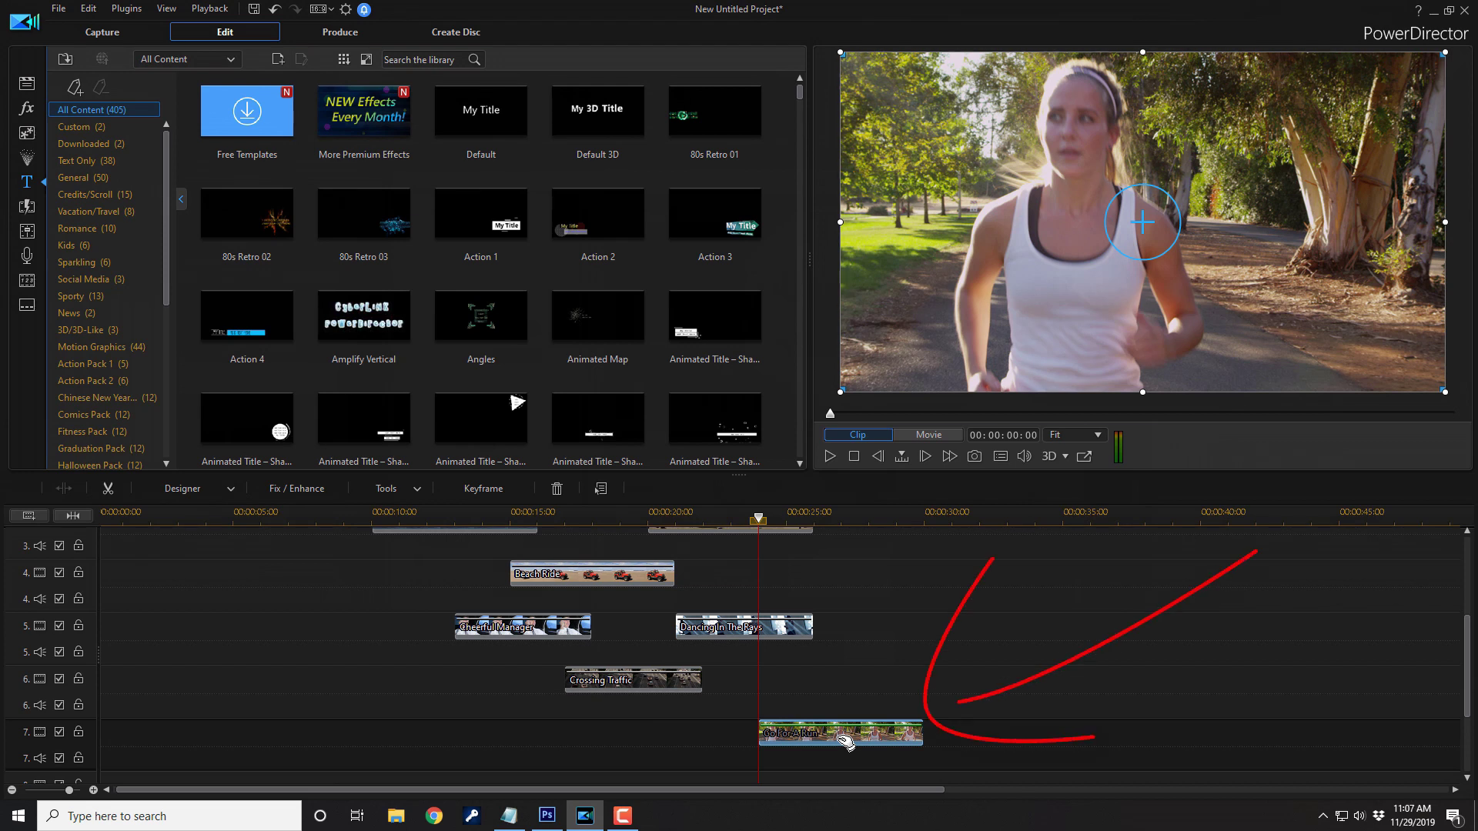
pyautogui.doubleClick(846, 741)
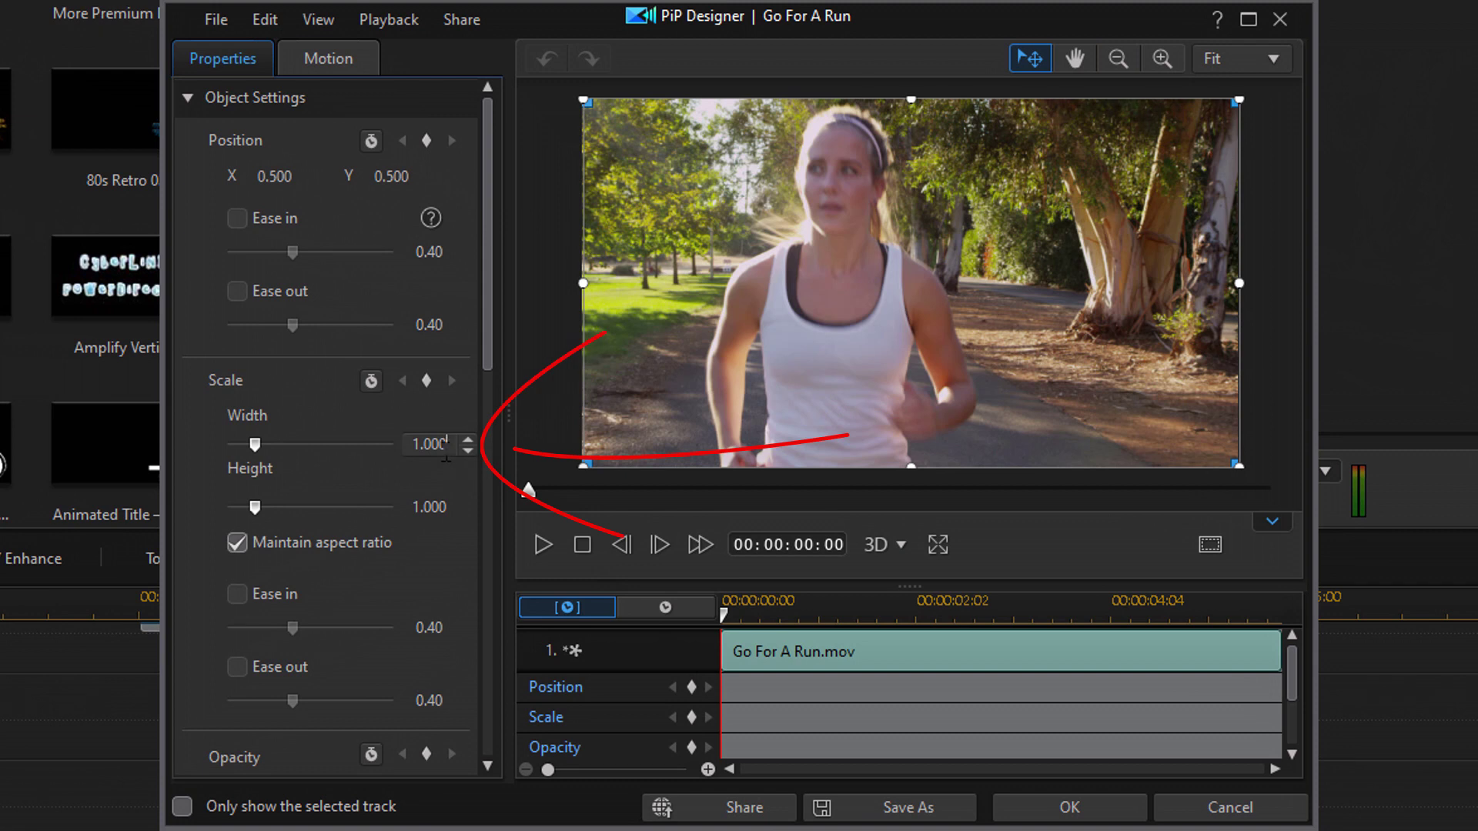
pyautogui.hotkey('ctrl', 'a')
pyautogui.write('0.546')
pyautogui.press('Return')
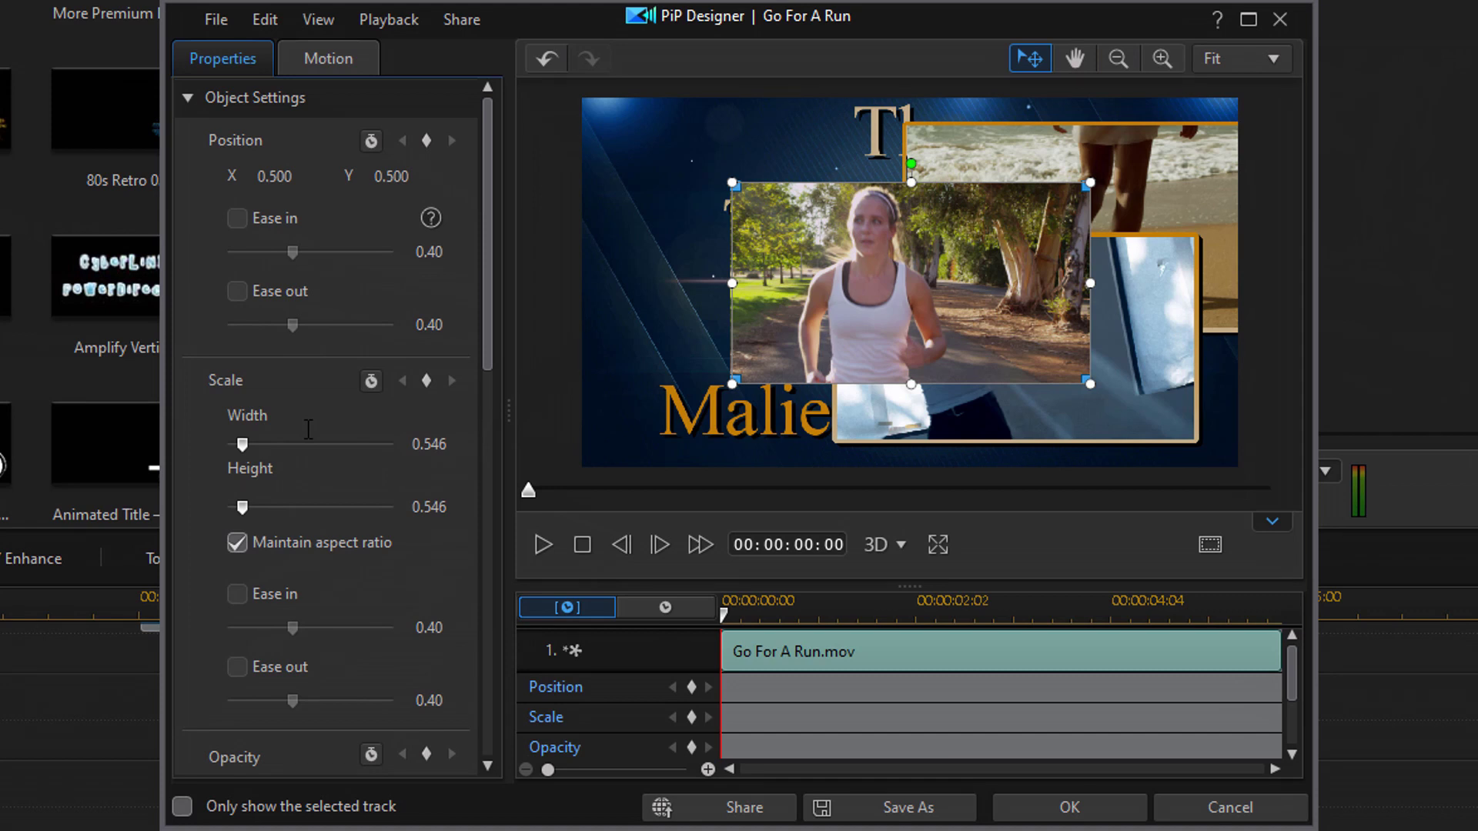
# - Set the Go For A Run clip's X position to -0.3
pyautogui.click(410, 177)
pyautogui.click(275, 176)
pyautogui.doubleClick(275, 177)
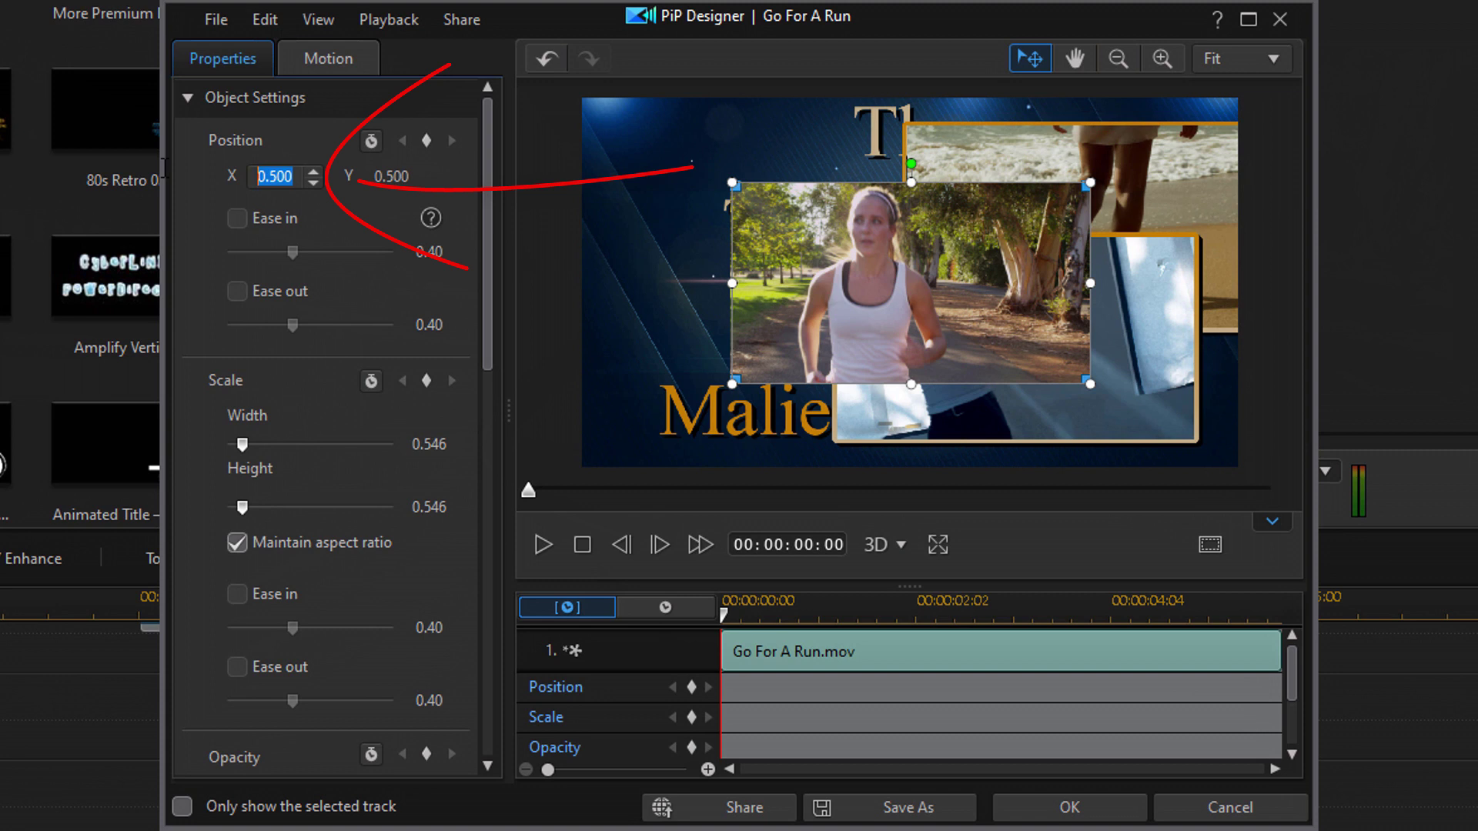
pyautogui.write('-0.3')
pyautogui.press('Return')
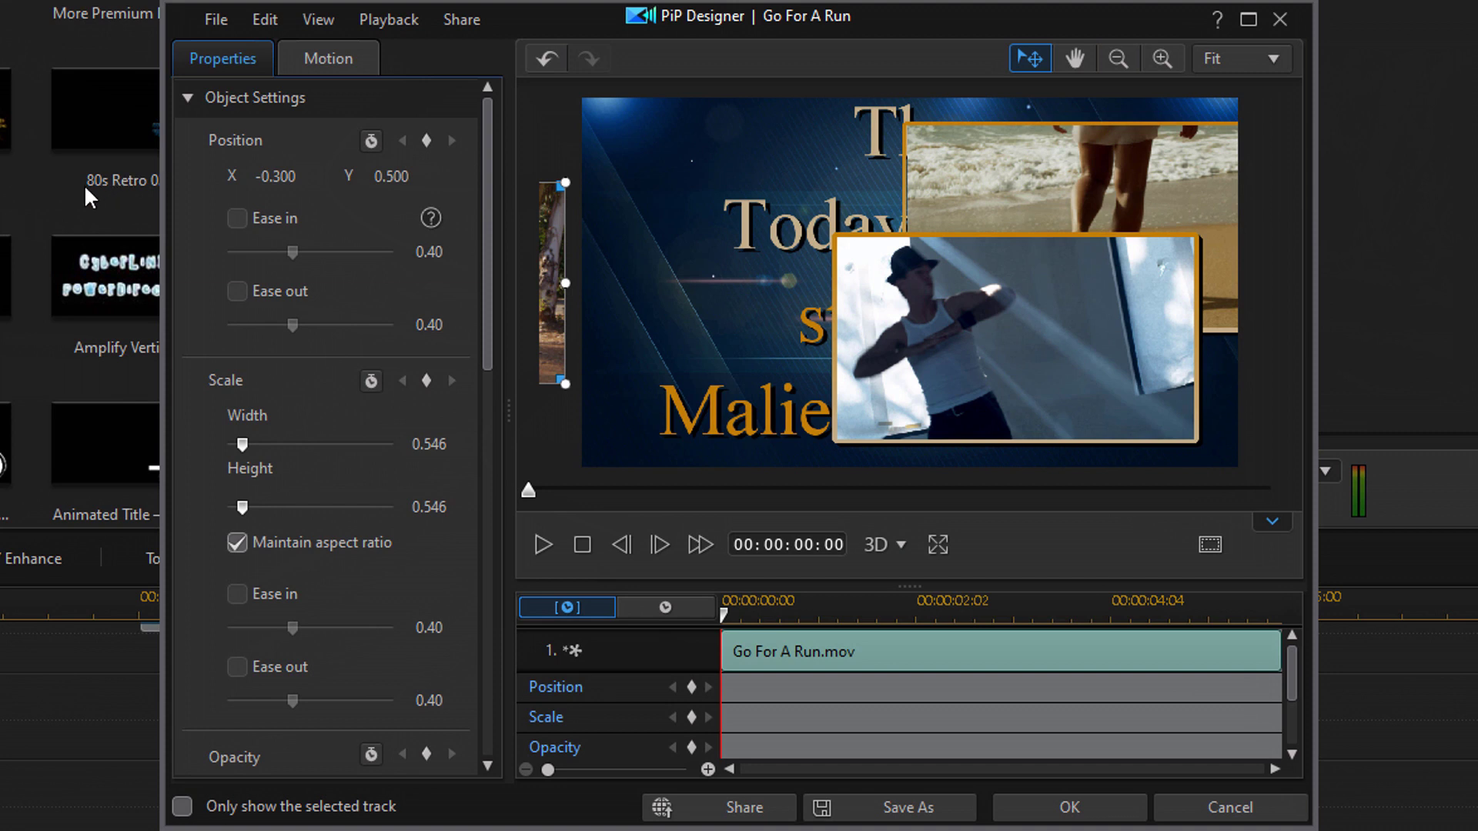
# - Turn on the border for the Go For A Run clip and set its fill type to 2 Color Gradient
pyautogui.moveTo(493, 290); pyautogui.dragTo(488, 629)
pyautogui.click(216, 407)
pyautogui.click(402, 490)
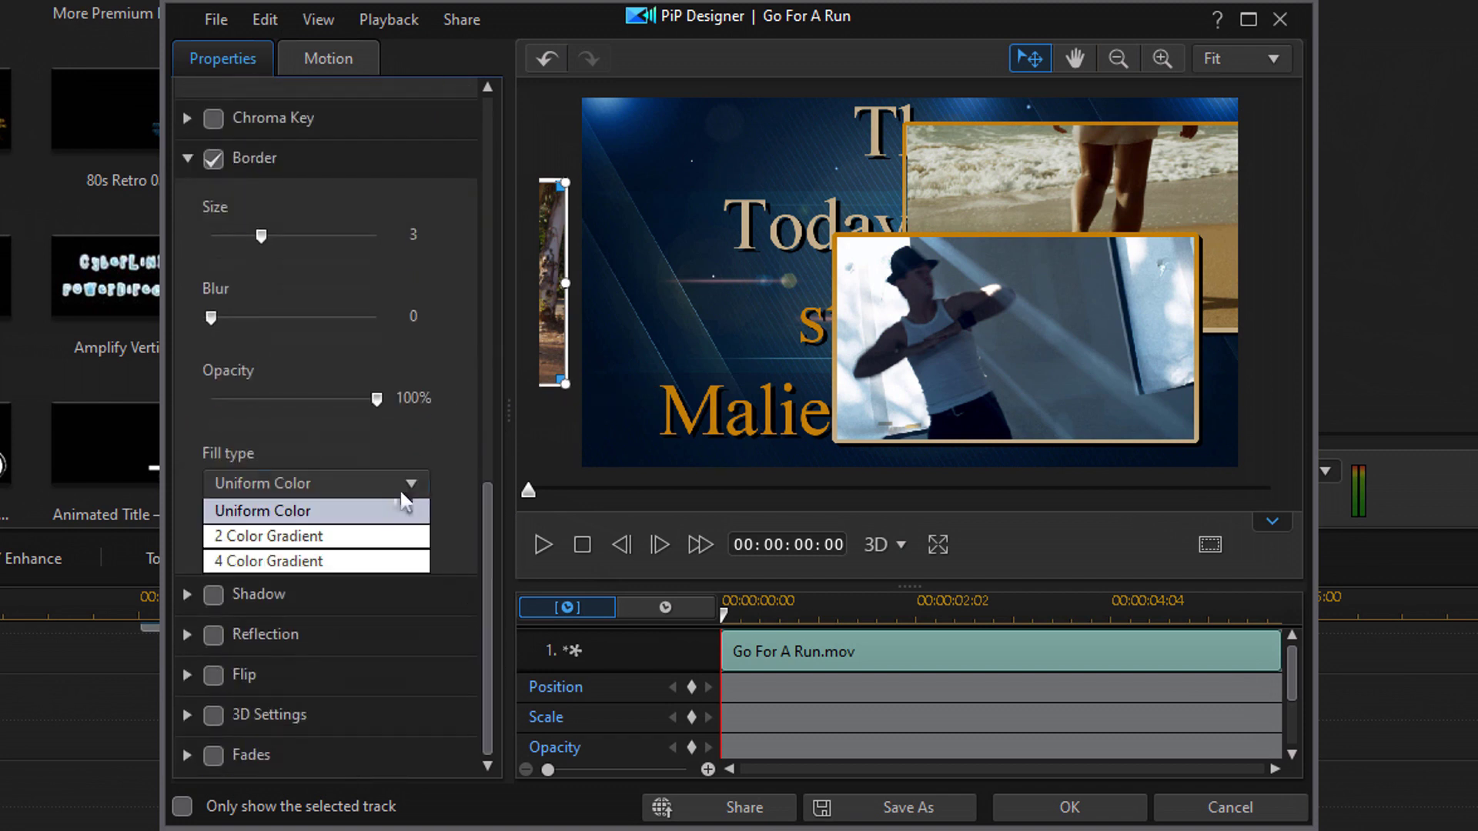
pyautogui.click(302, 537)
# - Set the border gradient's beginning colour to Red 195, Green 174, Blue 138
pyautogui.click(362, 562)
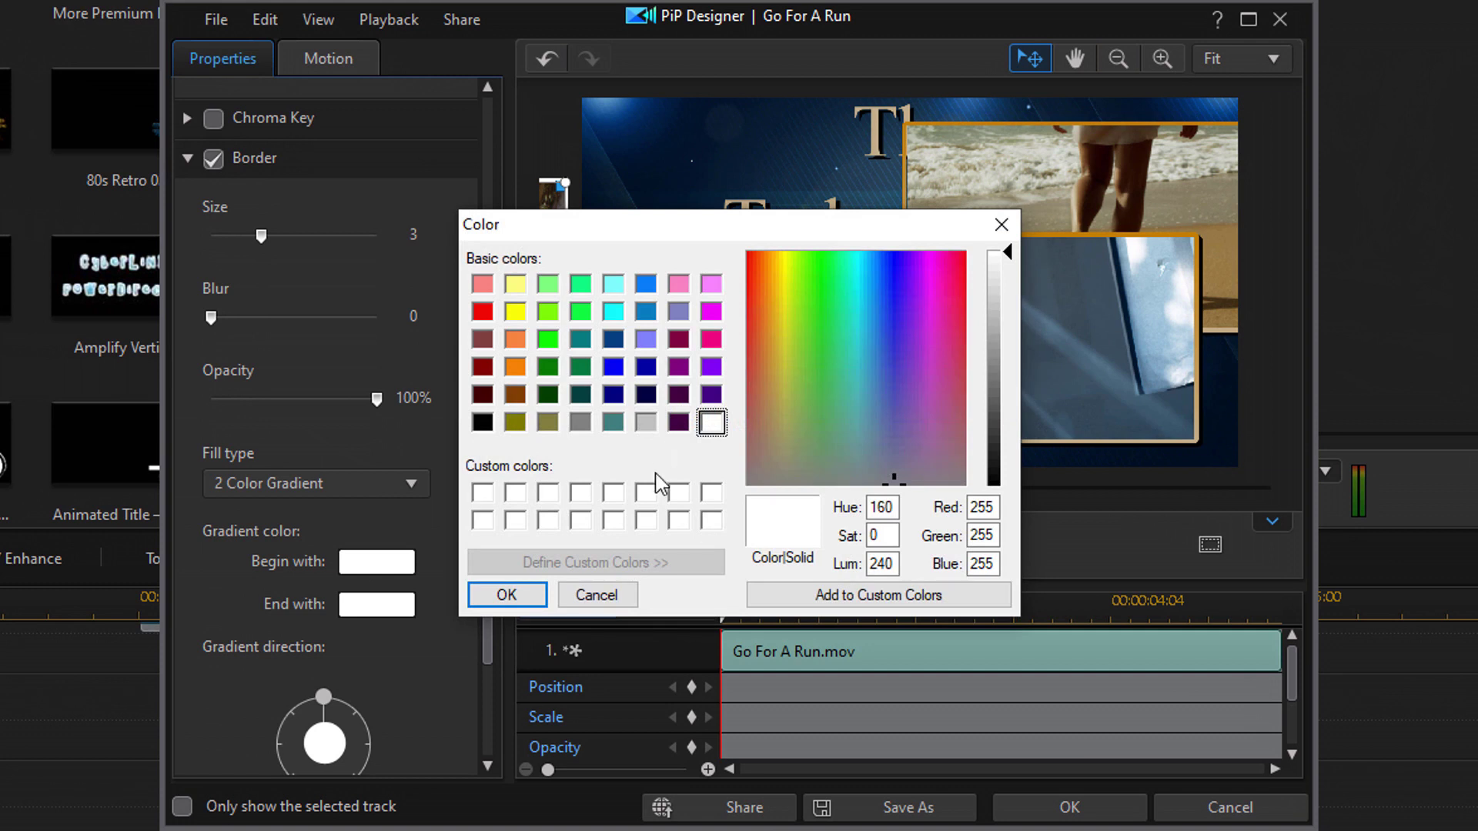
pyautogui.doubleClick(984, 506)
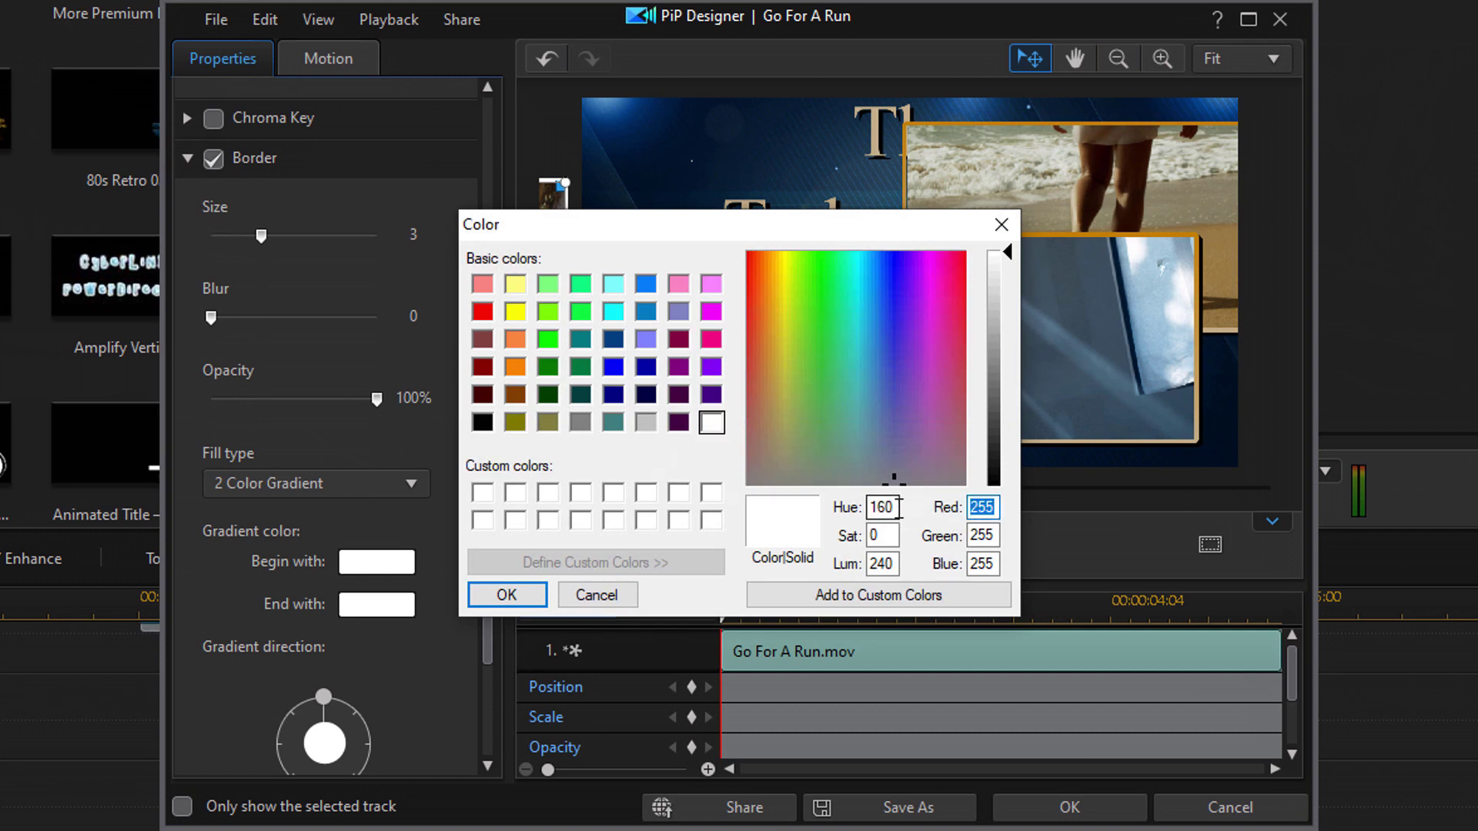
pyautogui.click(855, 254)
pyautogui.click(994, 278)
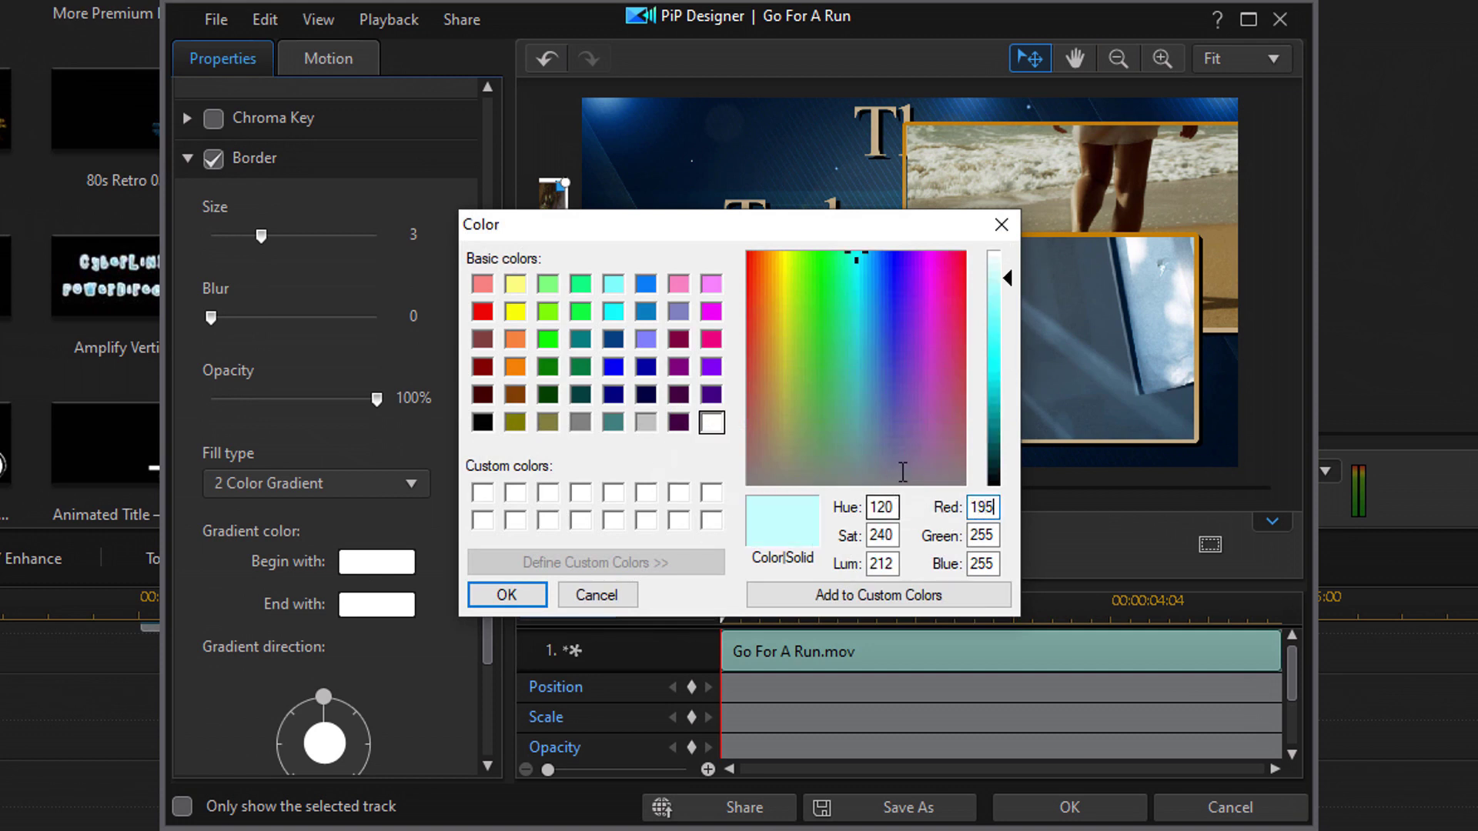
pyautogui.doubleClick(983, 535)
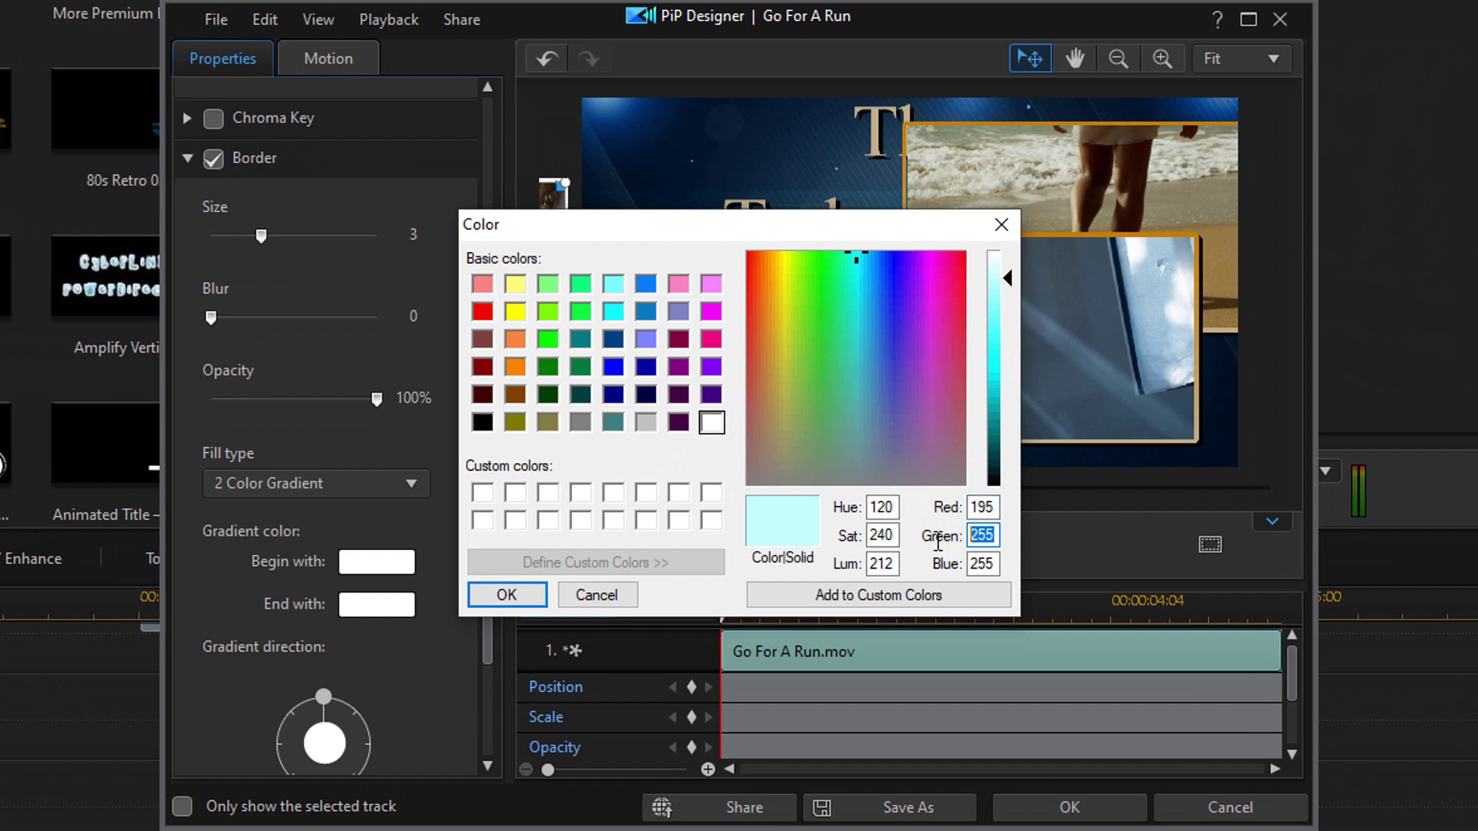
pyautogui.write('17')
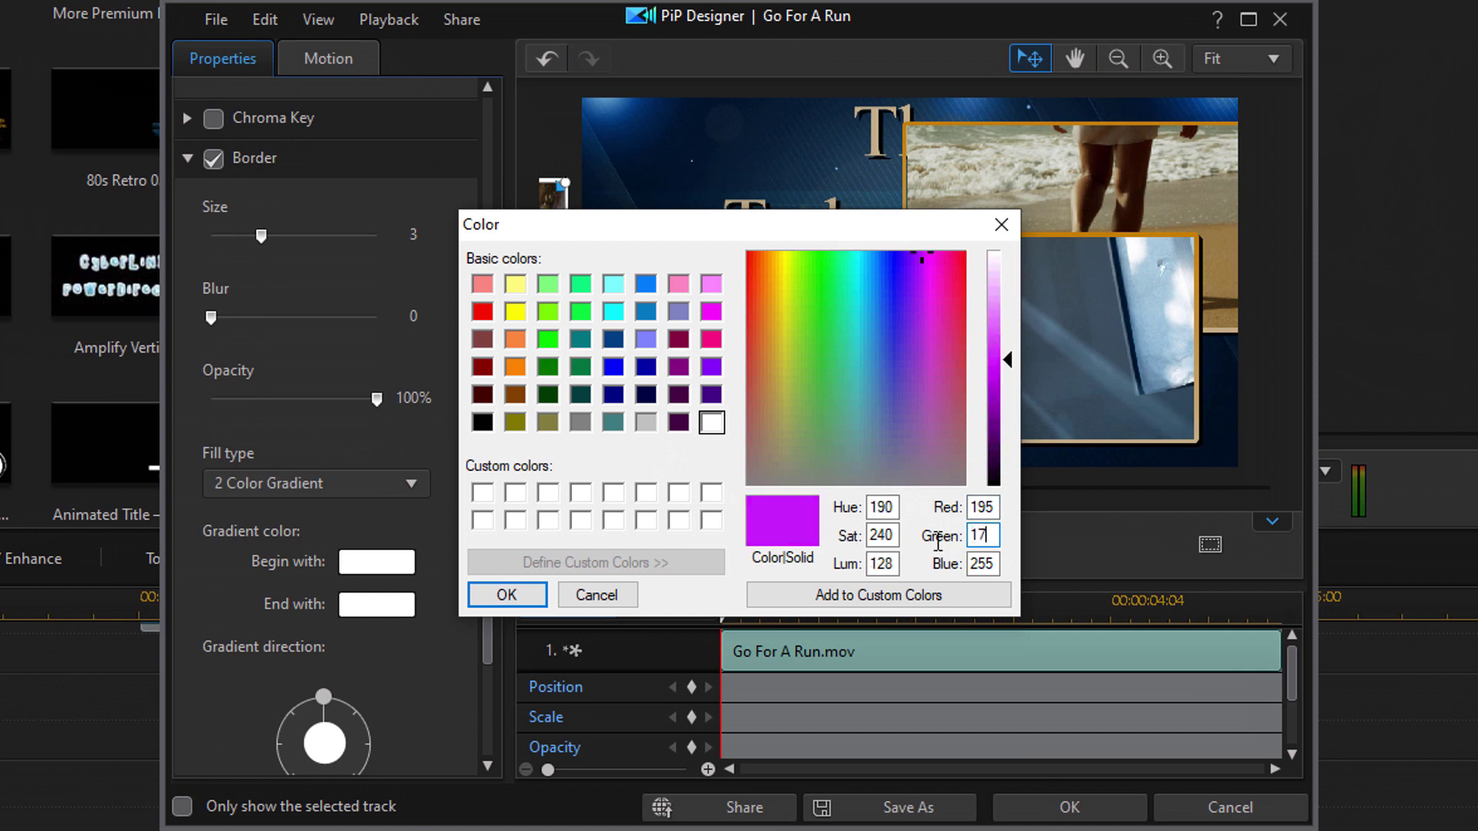
pyautogui.write('4')
pyautogui.press('Tab')
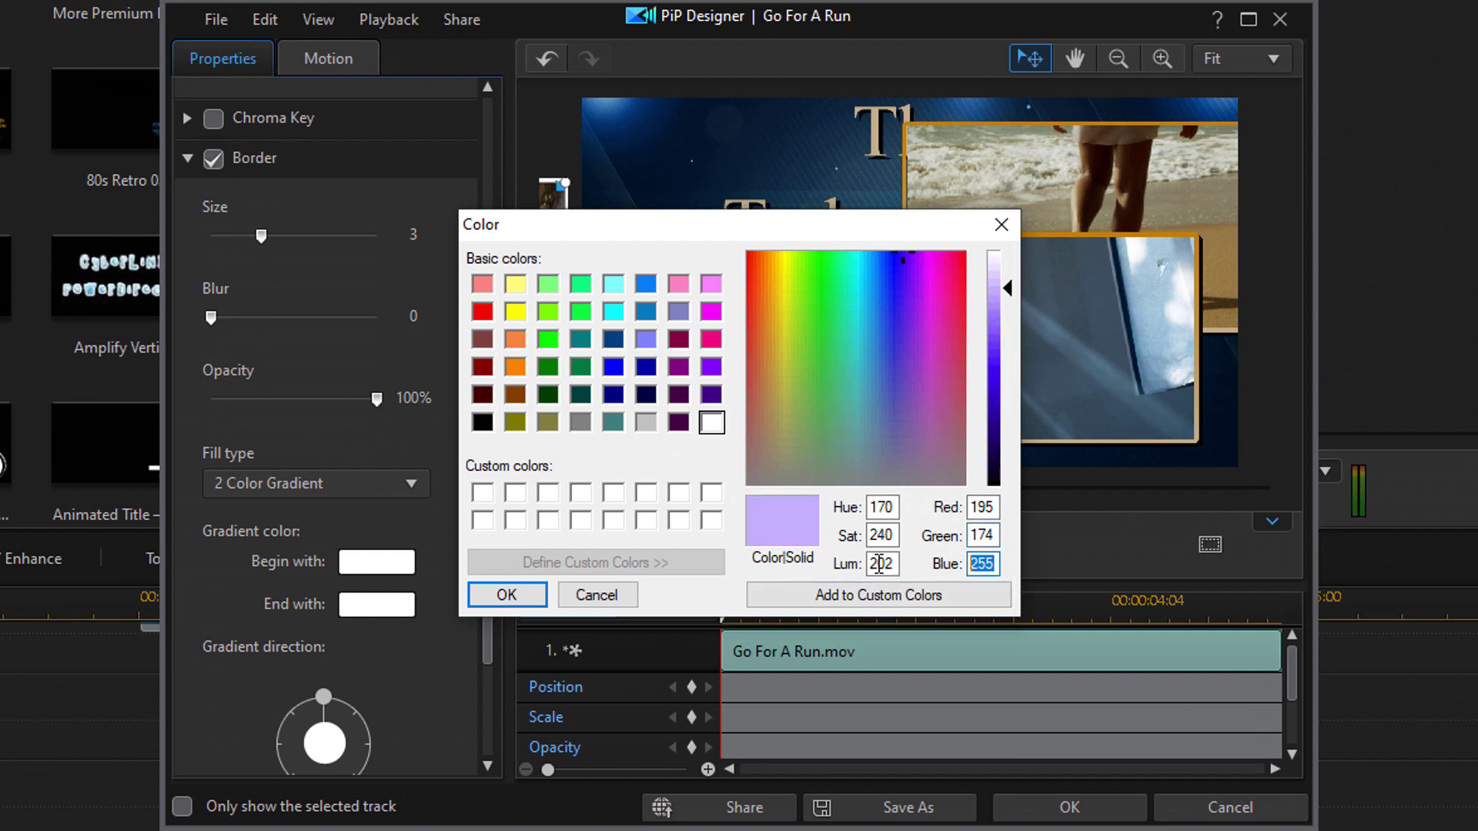
pyautogui.write('138')
pyautogui.press('Return')
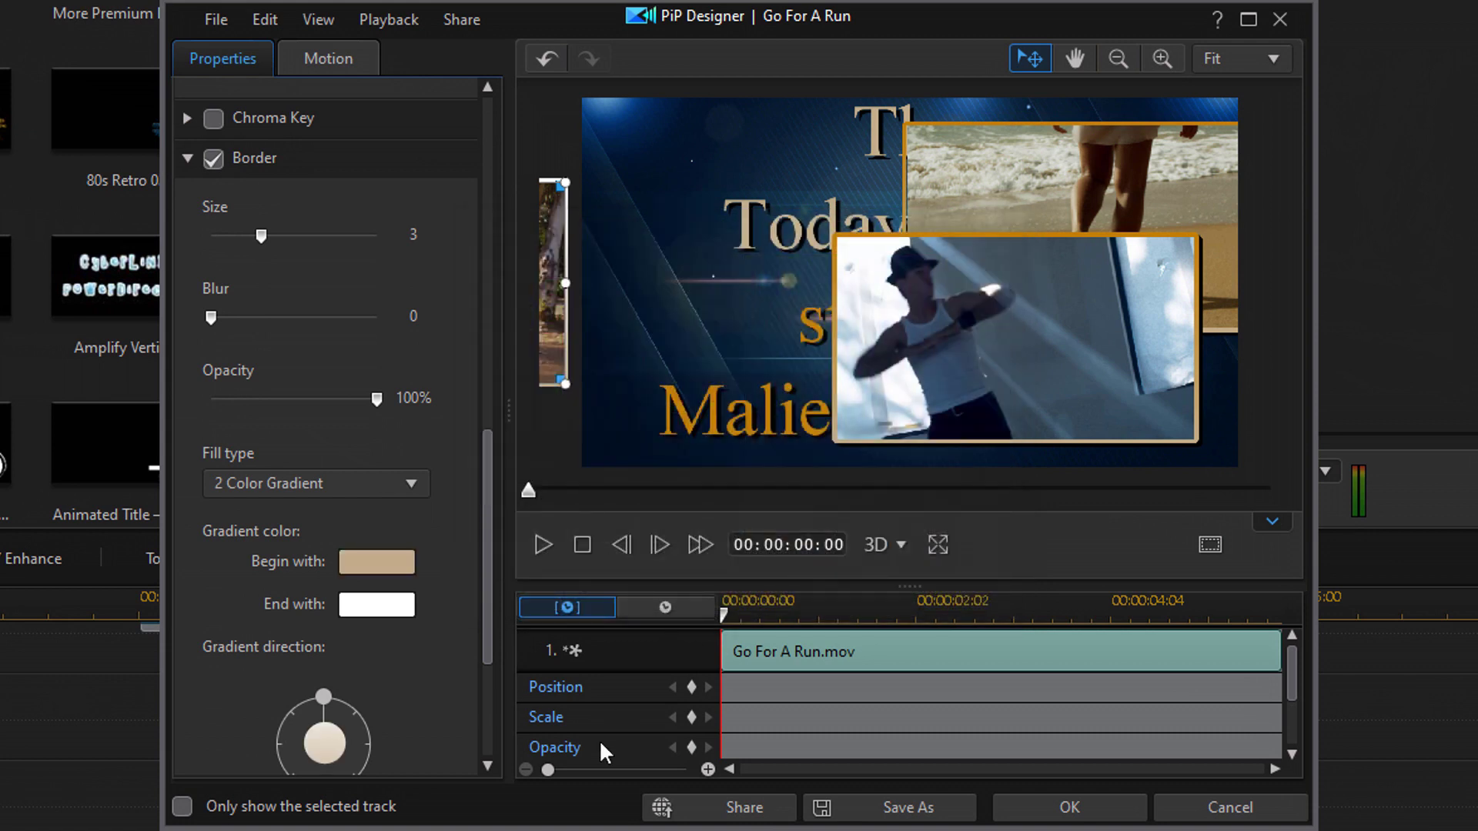
# - Set the border gradient's end colour to Red 194, Green 127, Blue 4
pyautogui.click(385, 608)
pyautogui.doubleClick(993, 510)
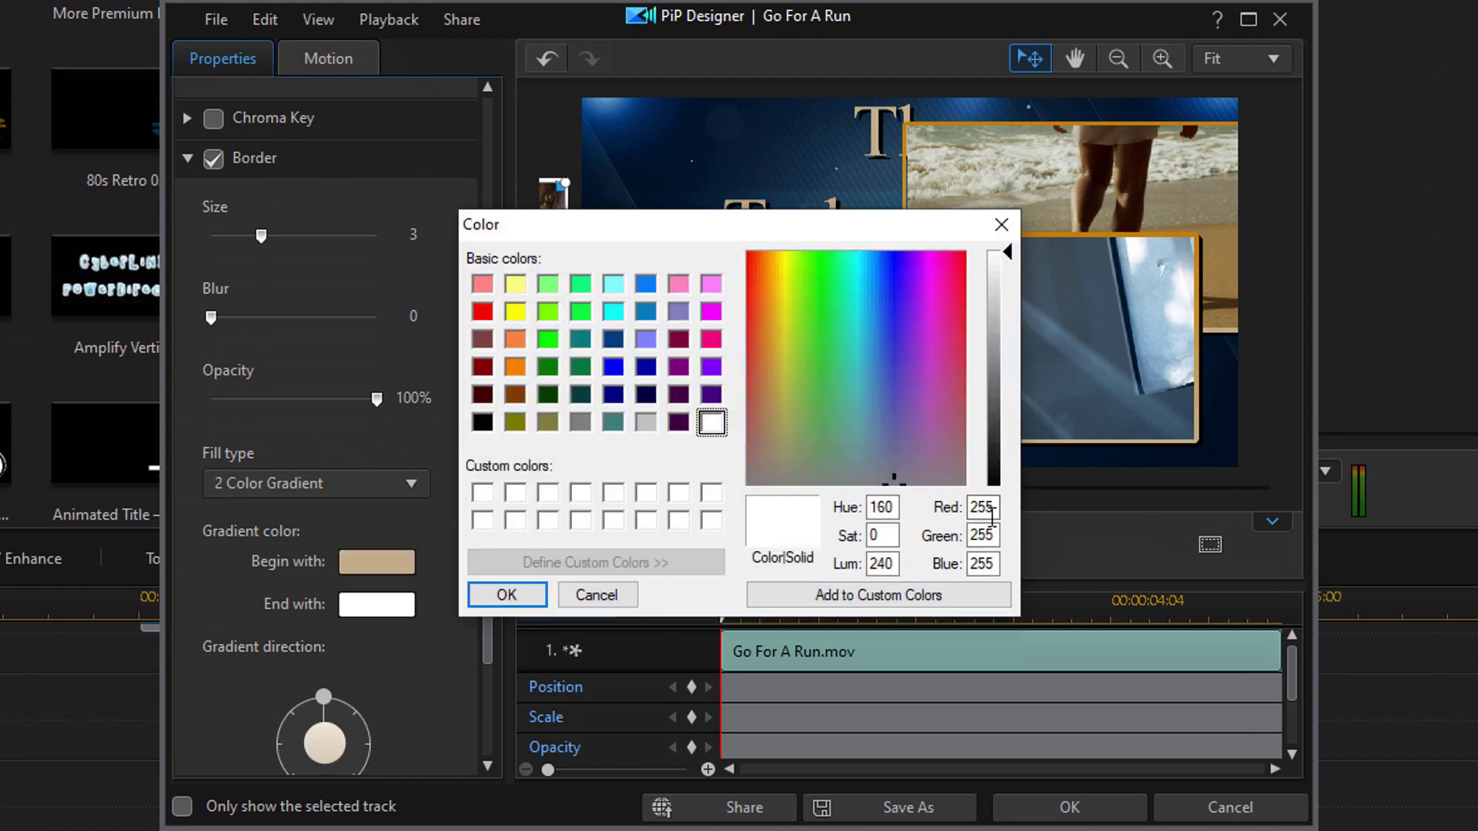
pyautogui.doubleClick(993, 510)
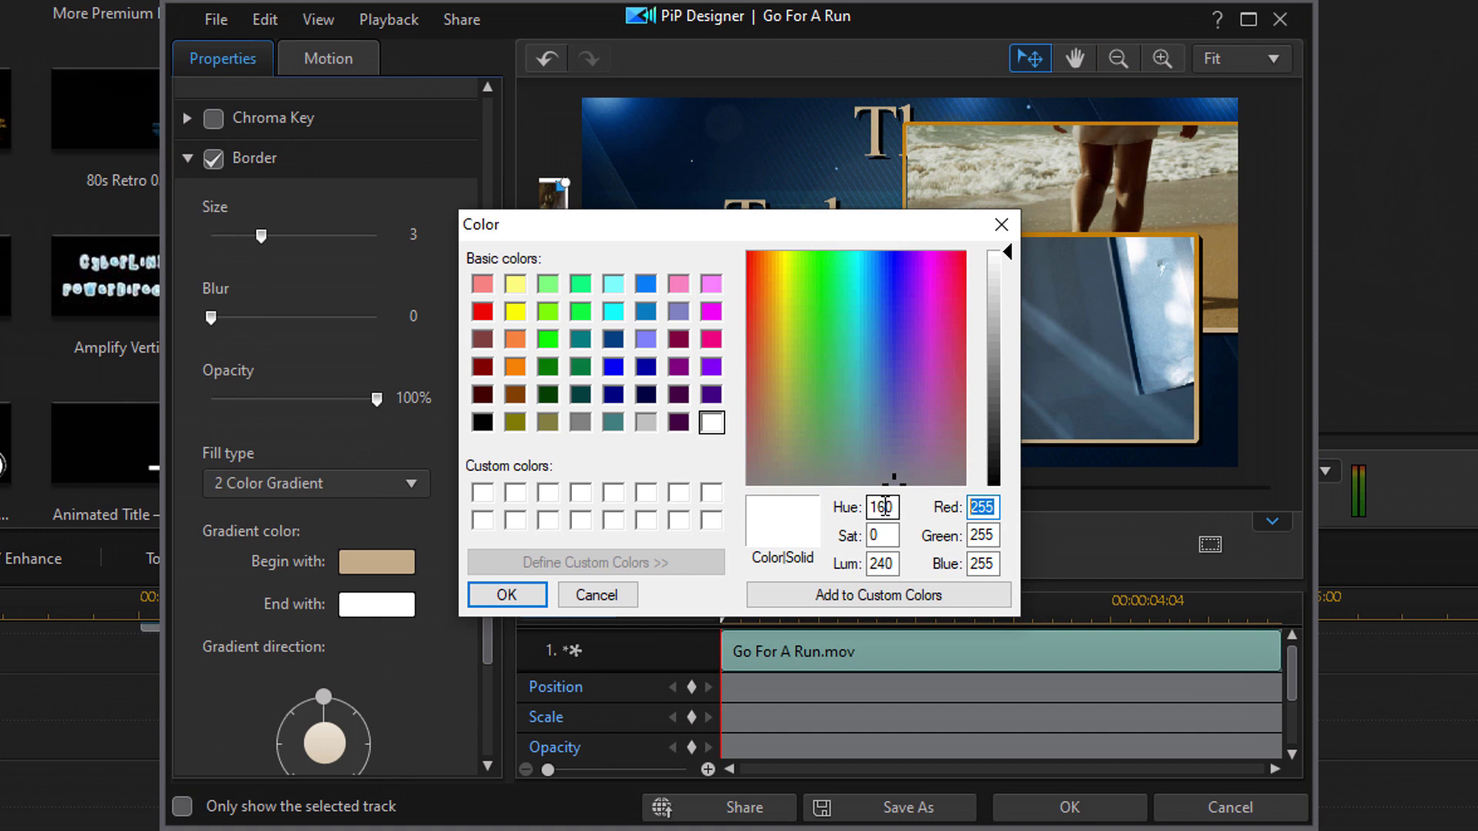
pyautogui.write('194')
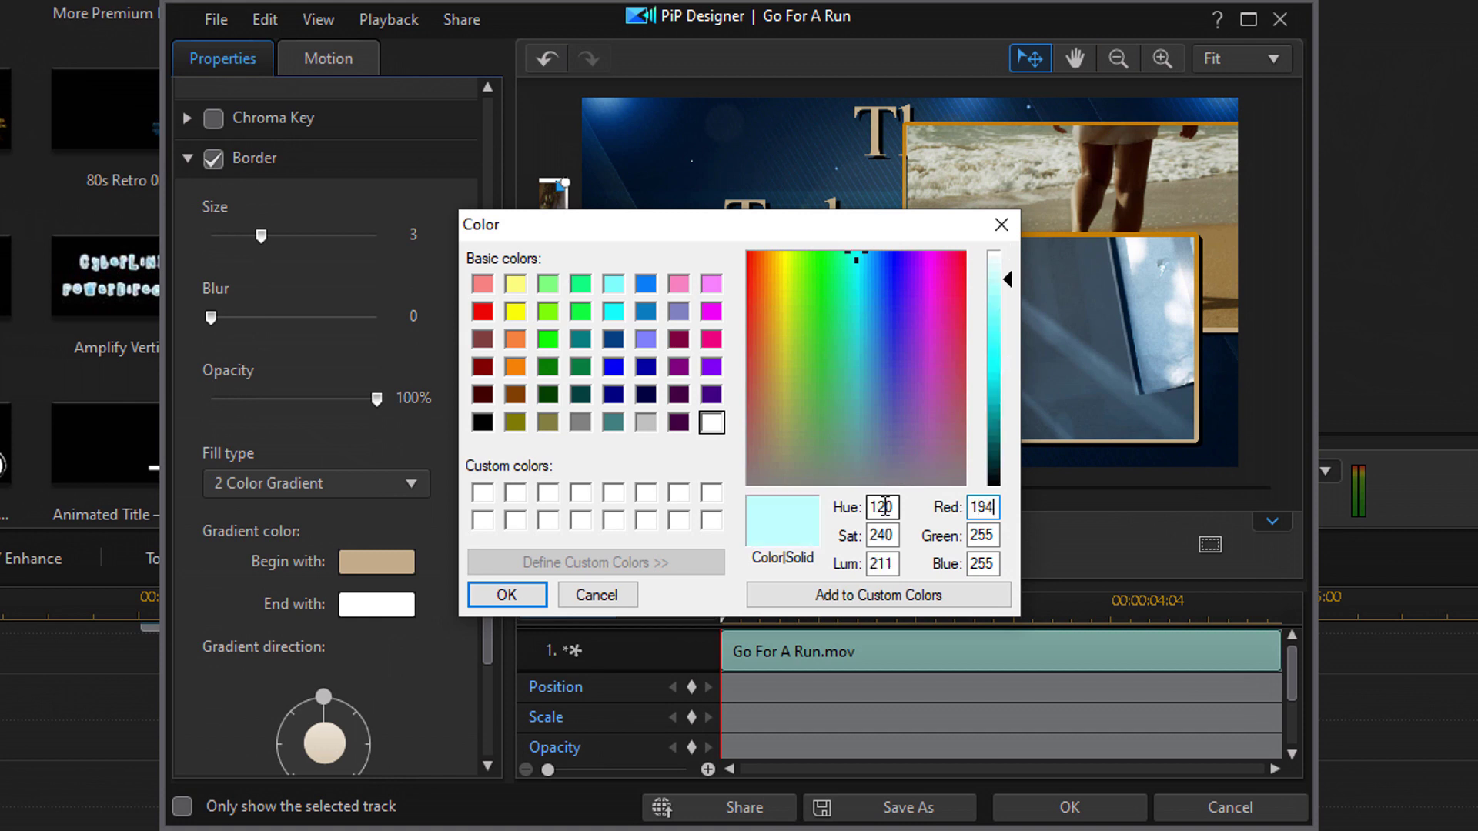
pyautogui.doubleClick(992, 536)
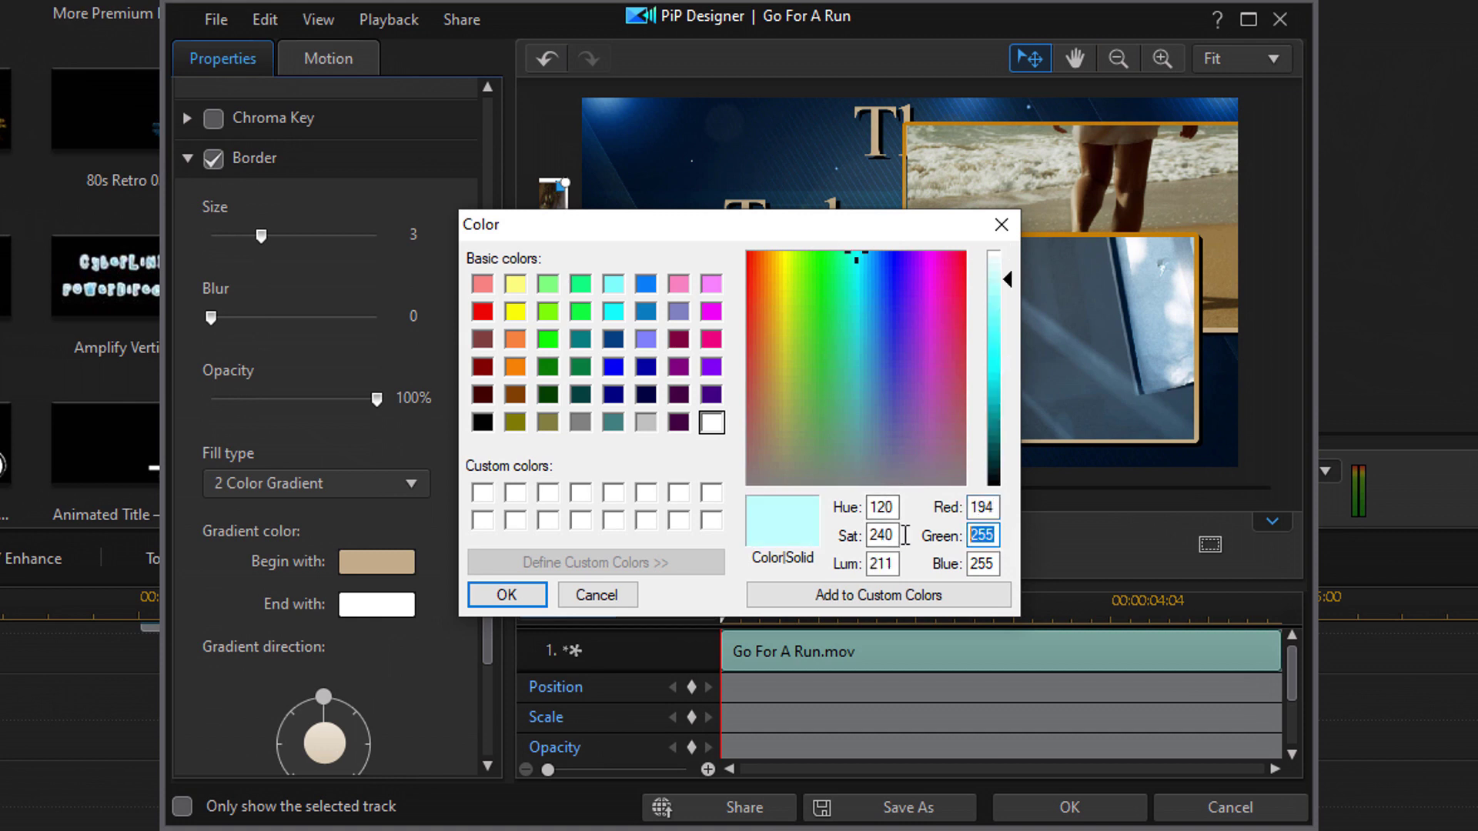
pyautogui.write('127')
pyautogui.doubleClick(997, 565)
pyautogui.write('4')
pyautogui.press('Return')
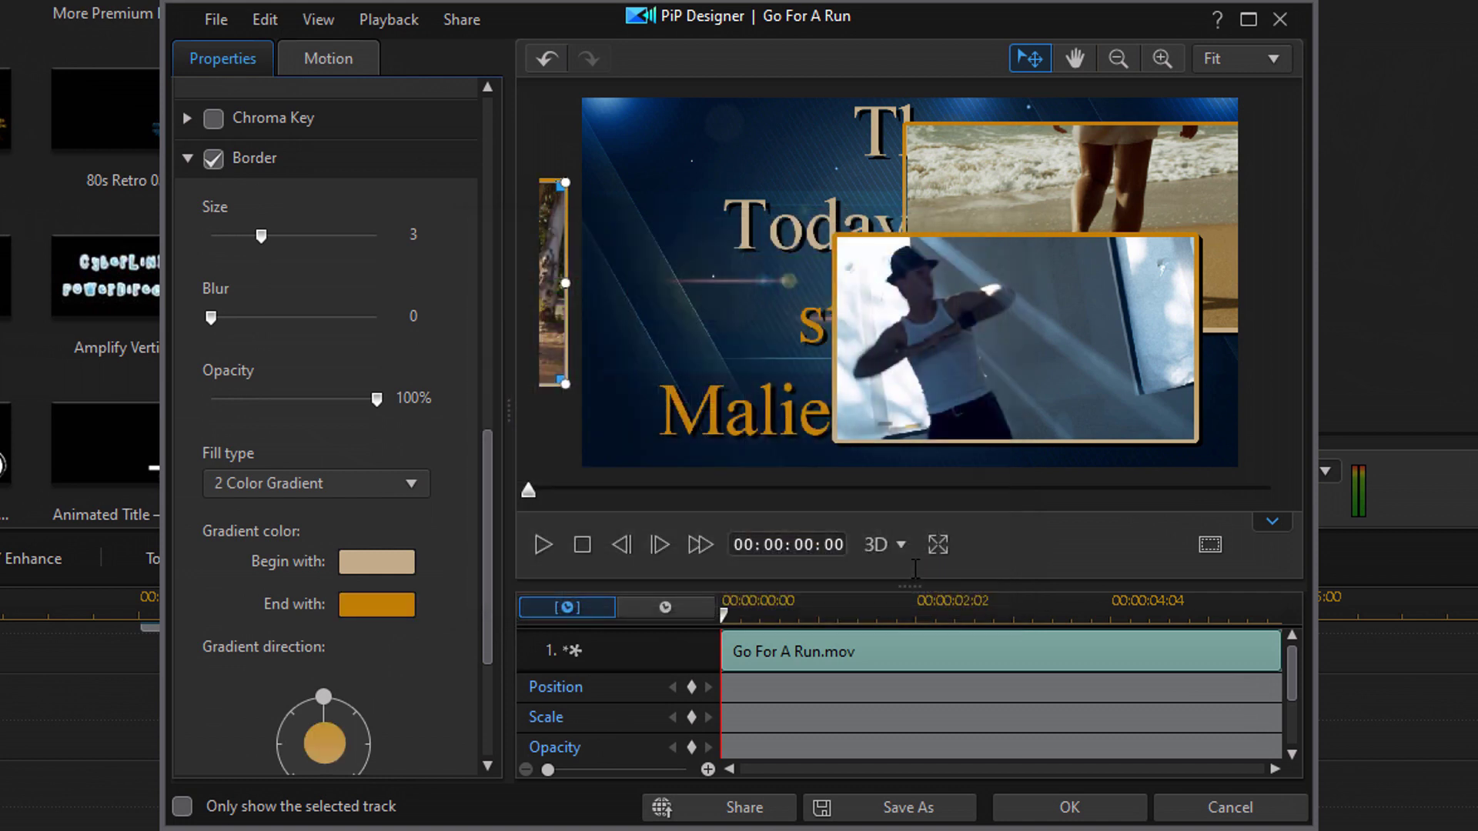
# - Turn on the shadow for the Go For A Run clip
pyautogui.moveTo(483, 584); pyautogui.dragTo(493, 707)
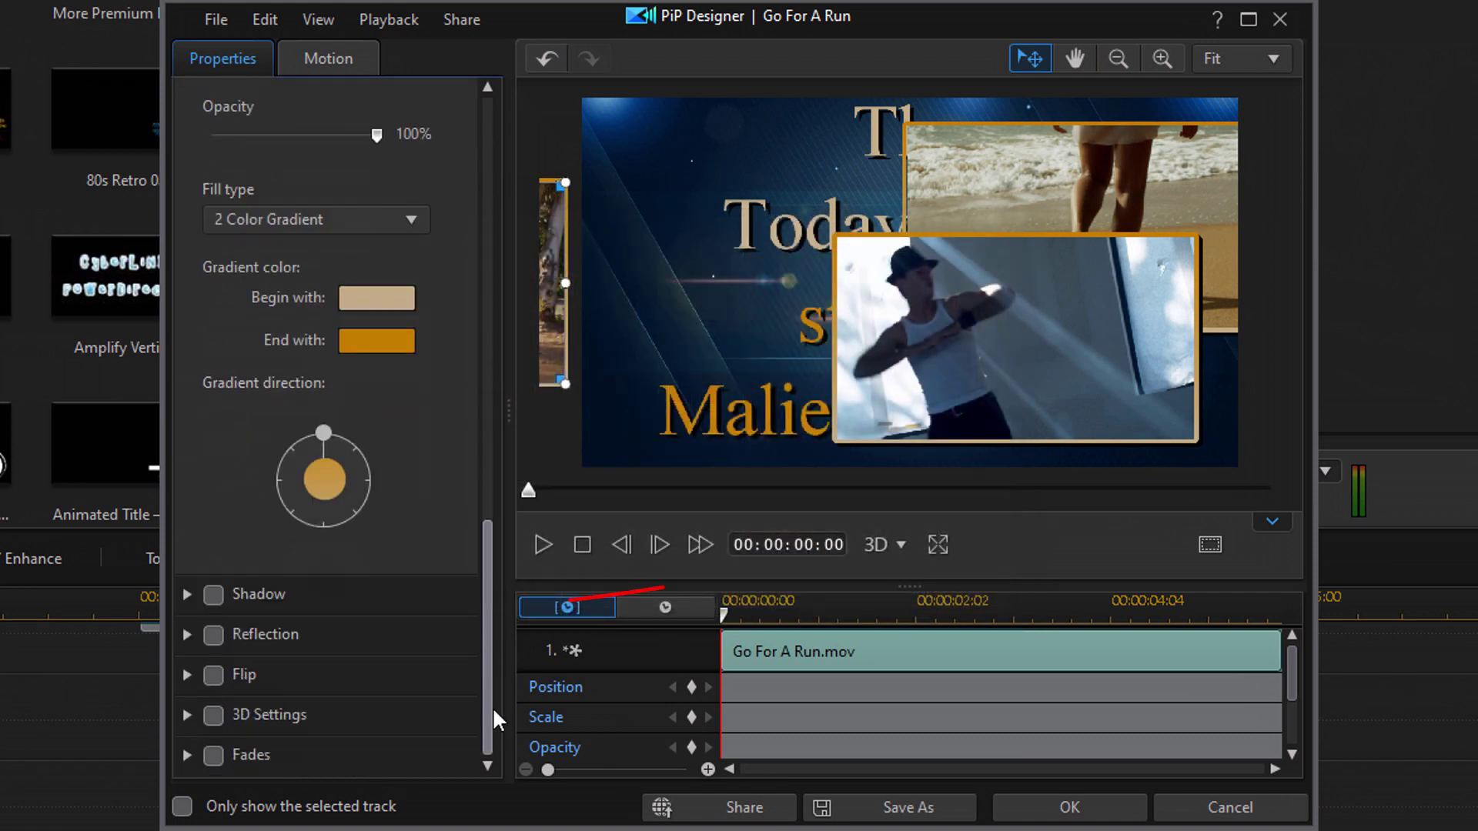
pyautogui.click(212, 595)
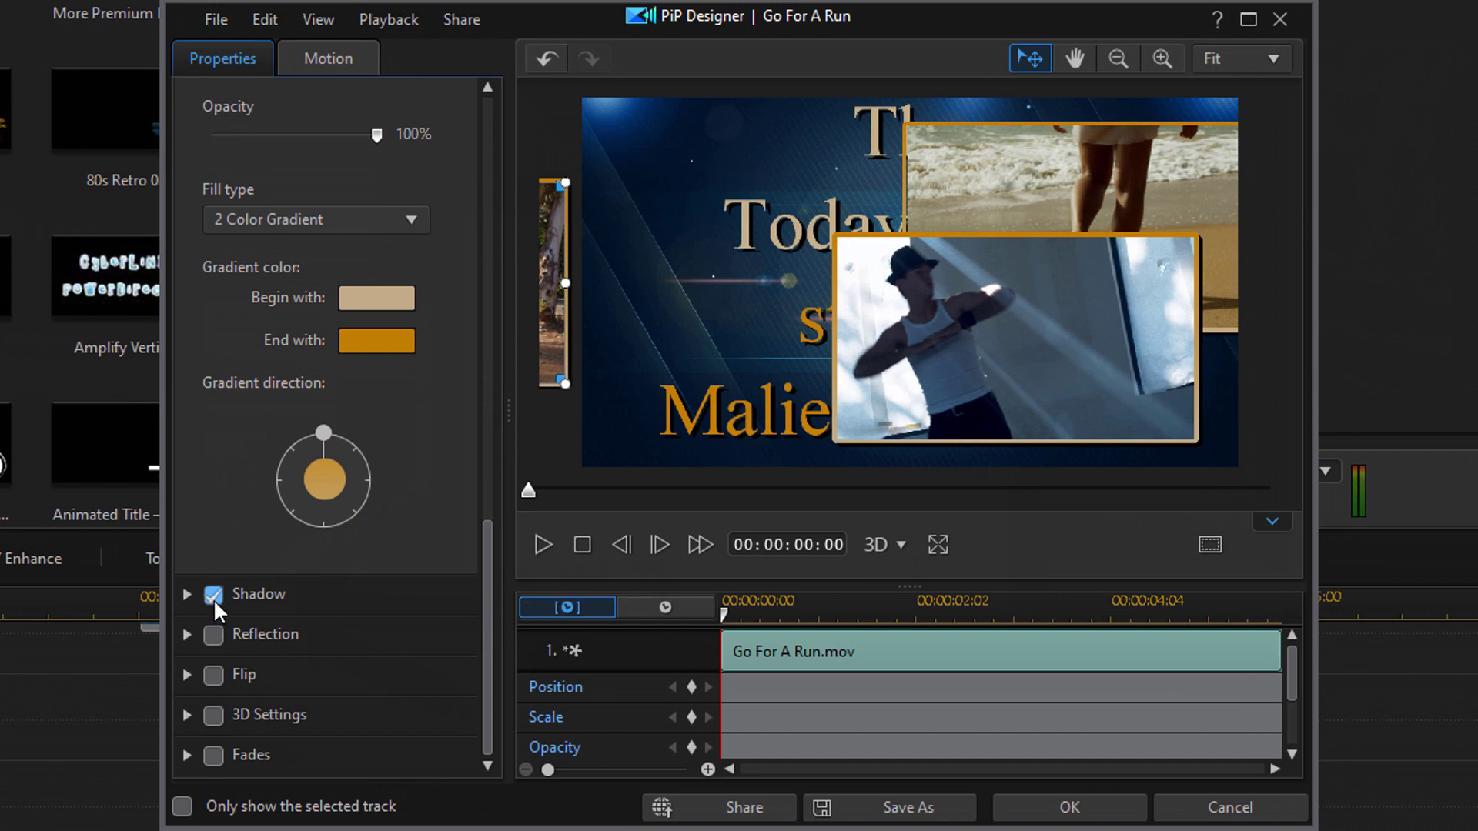
# - Add position and scale keyframes at the very start of the Go For A Run clip
pyautogui.moveTo(487, 585); pyautogui.dragTo(493, 142)
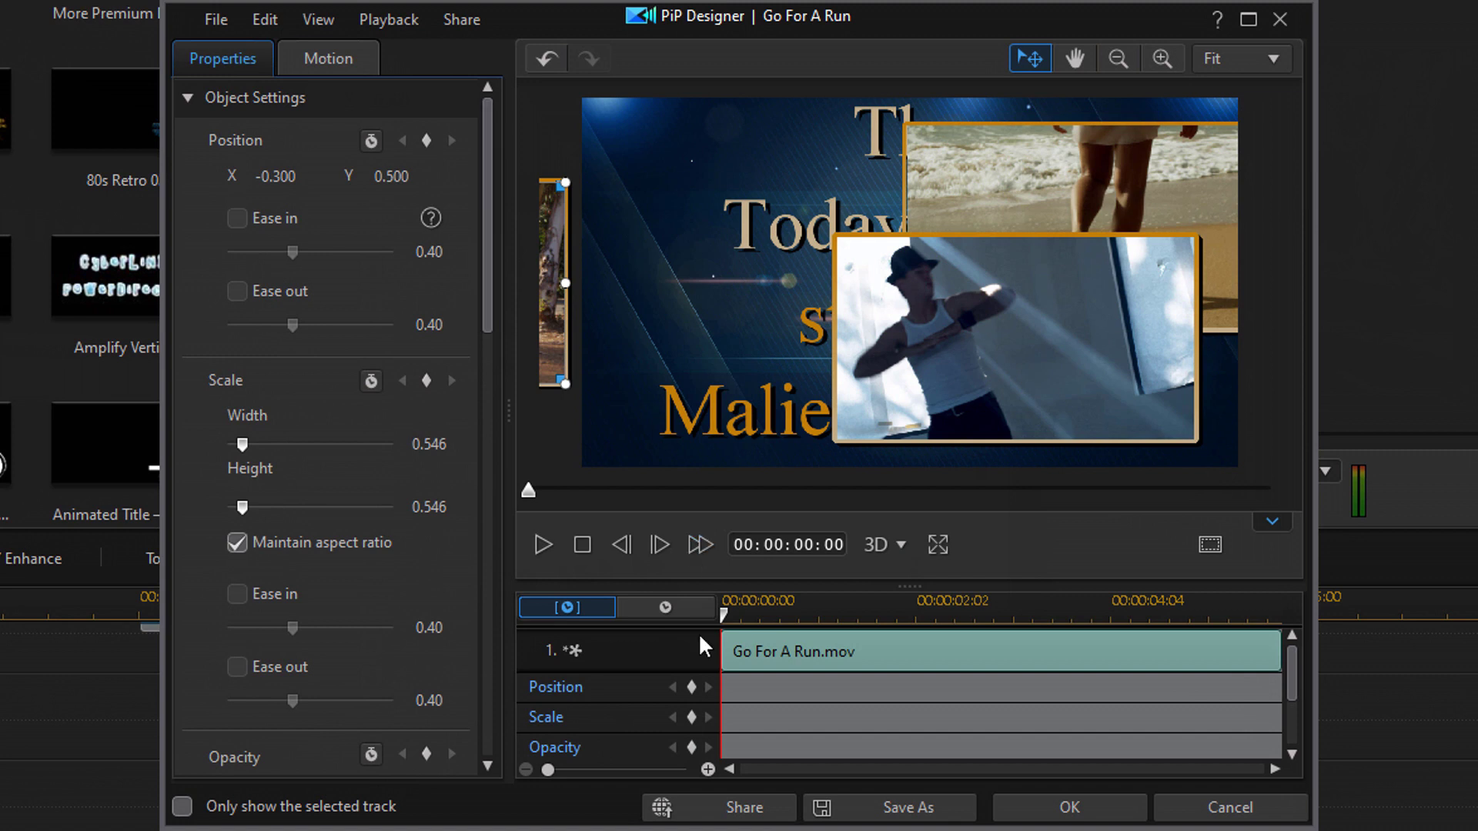
pyautogui.click(691, 688)
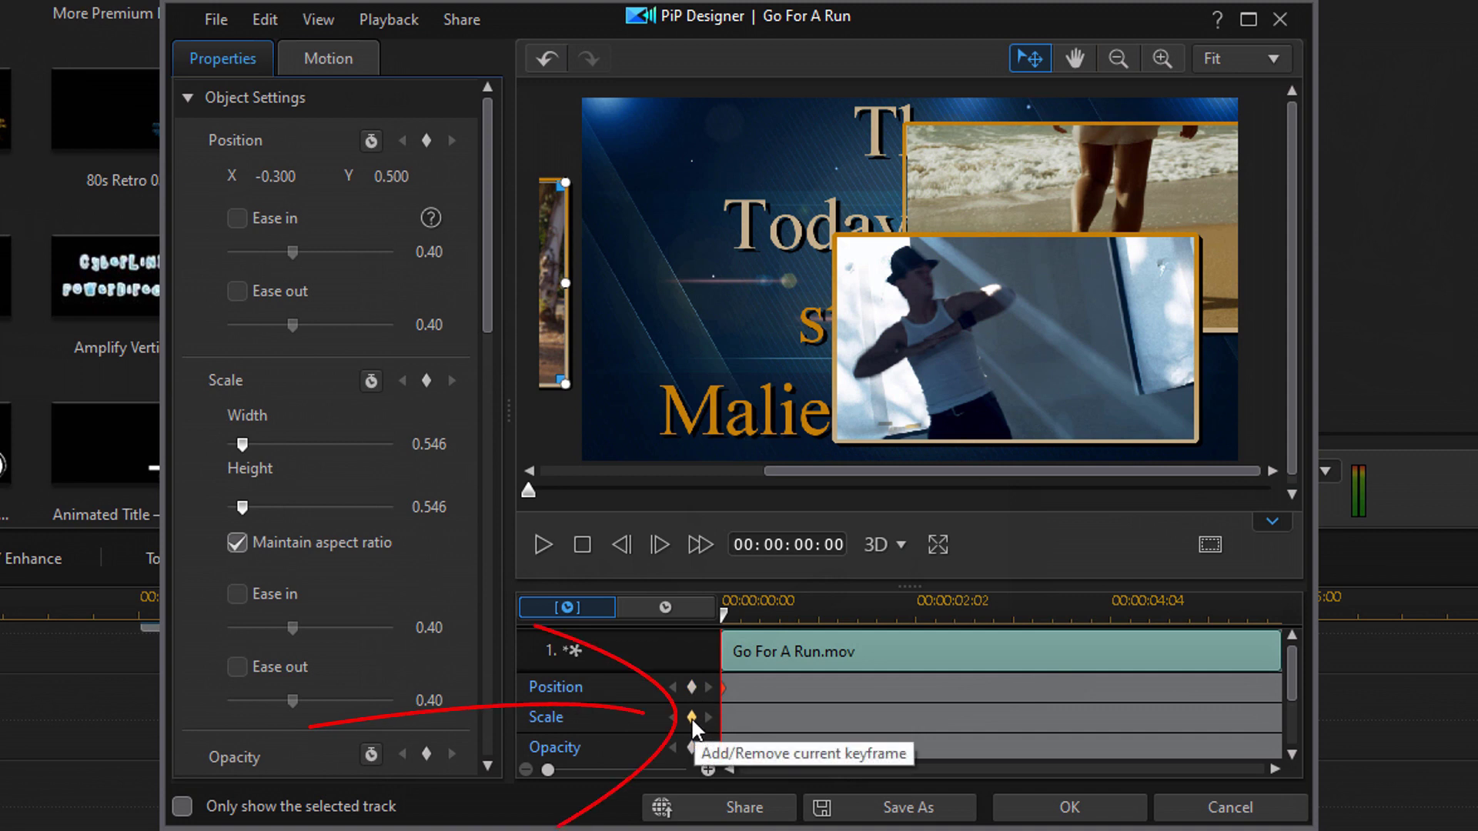
pyautogui.click(692, 719)
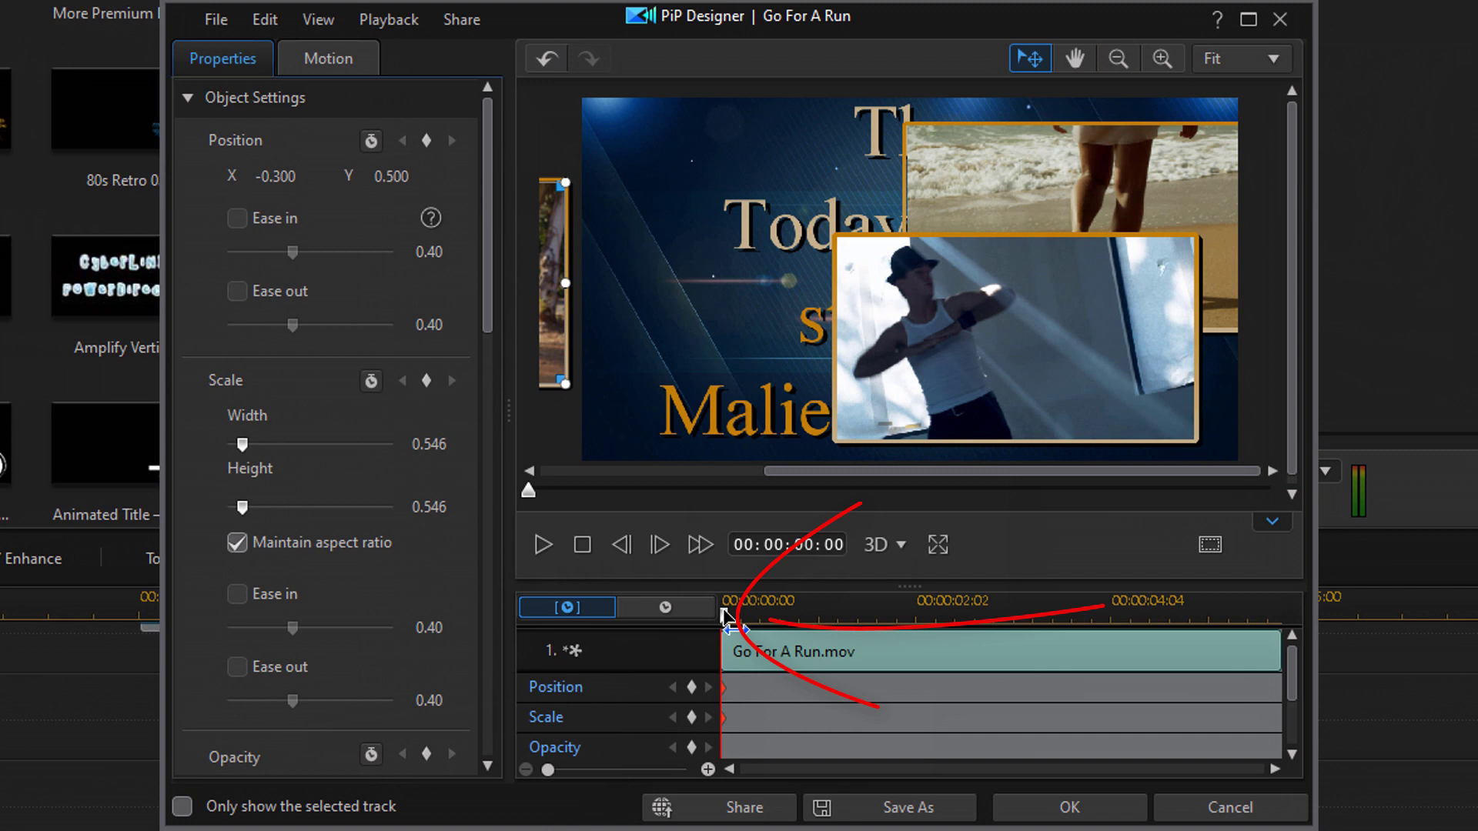
# - At 00:00:02:12, set the Go For A Run clip's X position to 0.500 and add a scale keyframe
pyautogui.moveTo(725, 616); pyautogui.dragTo(955, 644)
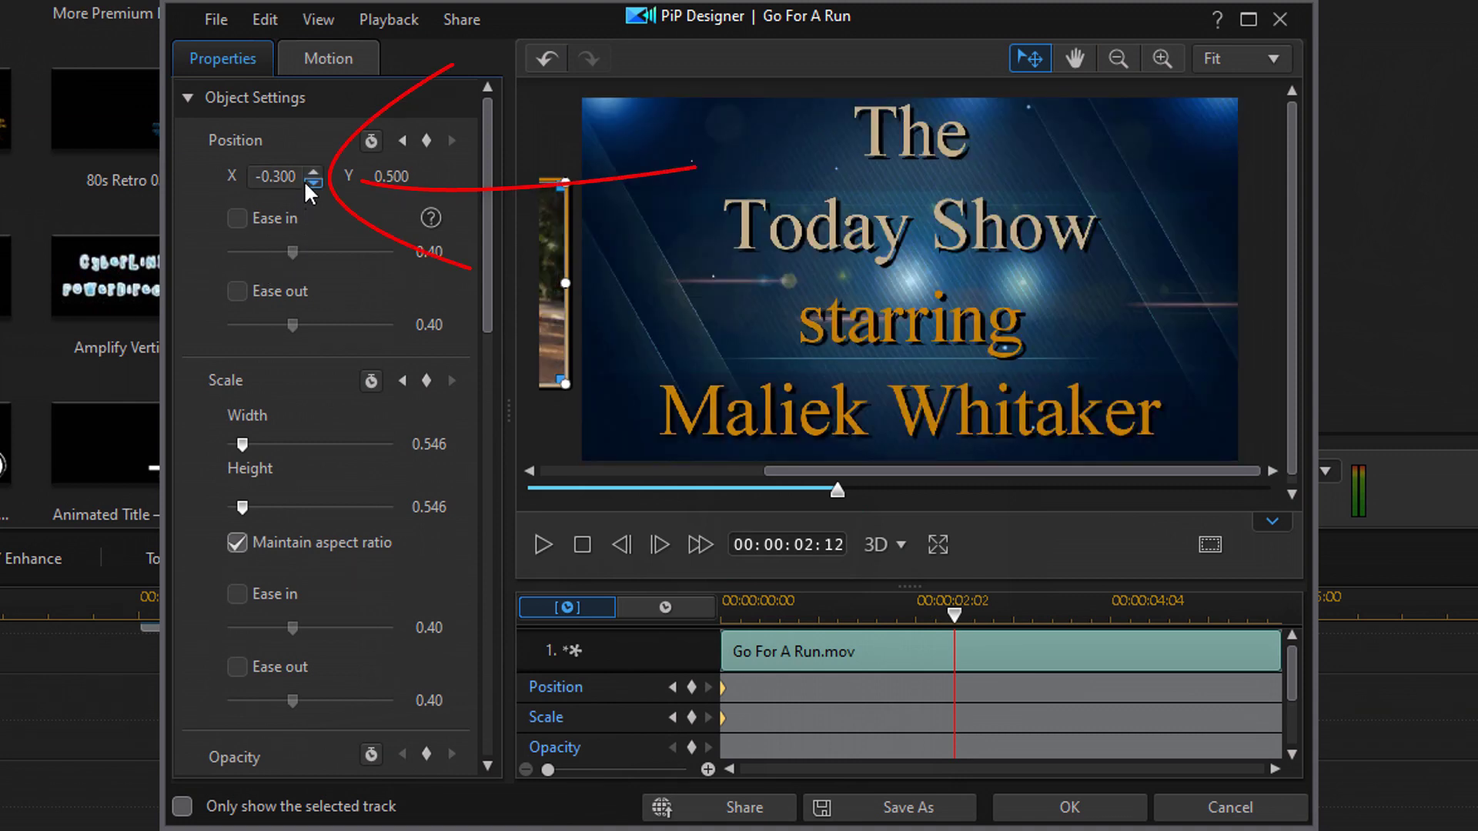
pyautogui.doubleClick(258, 177)
pyautogui.write('0.5')
pyautogui.press('Return')
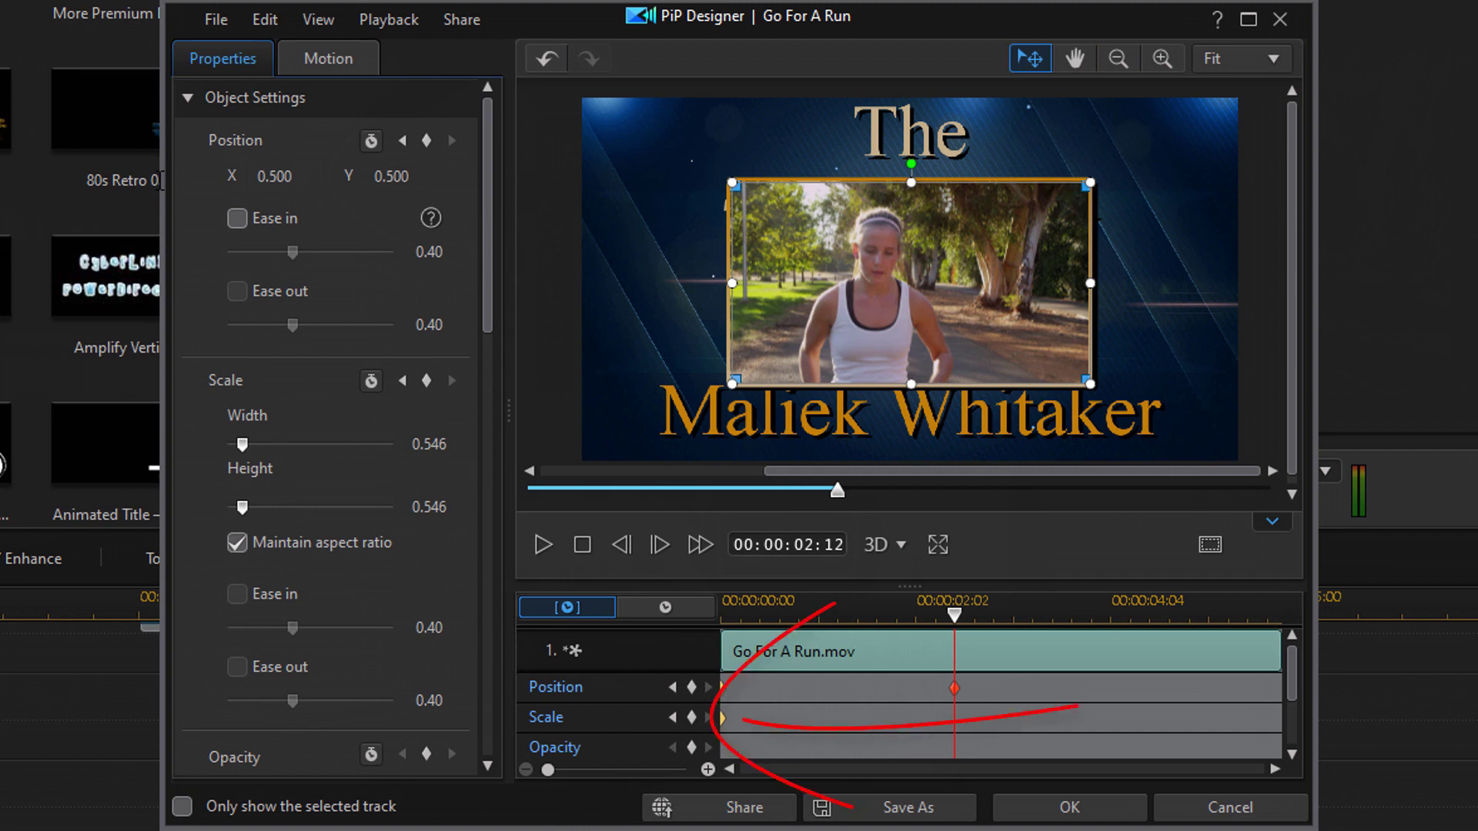
pyautogui.click(689, 718)
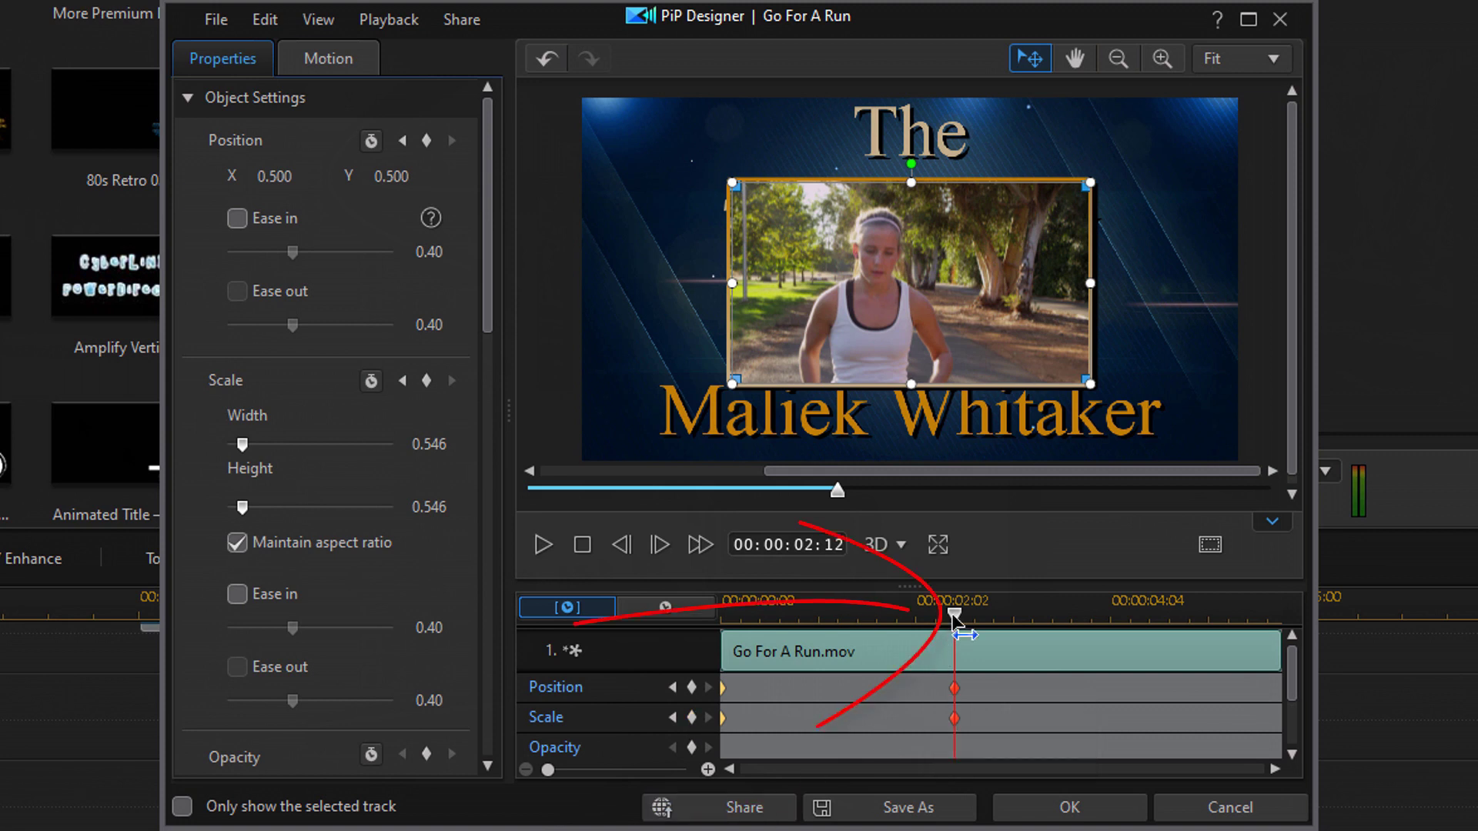
# - Add a scale keyframe at 00:00:03:12 and set the clip's width scale to 1 with the aspect ratio maintained
pyautogui.moveTo(953, 615); pyautogui.dragTo(1047, 630)
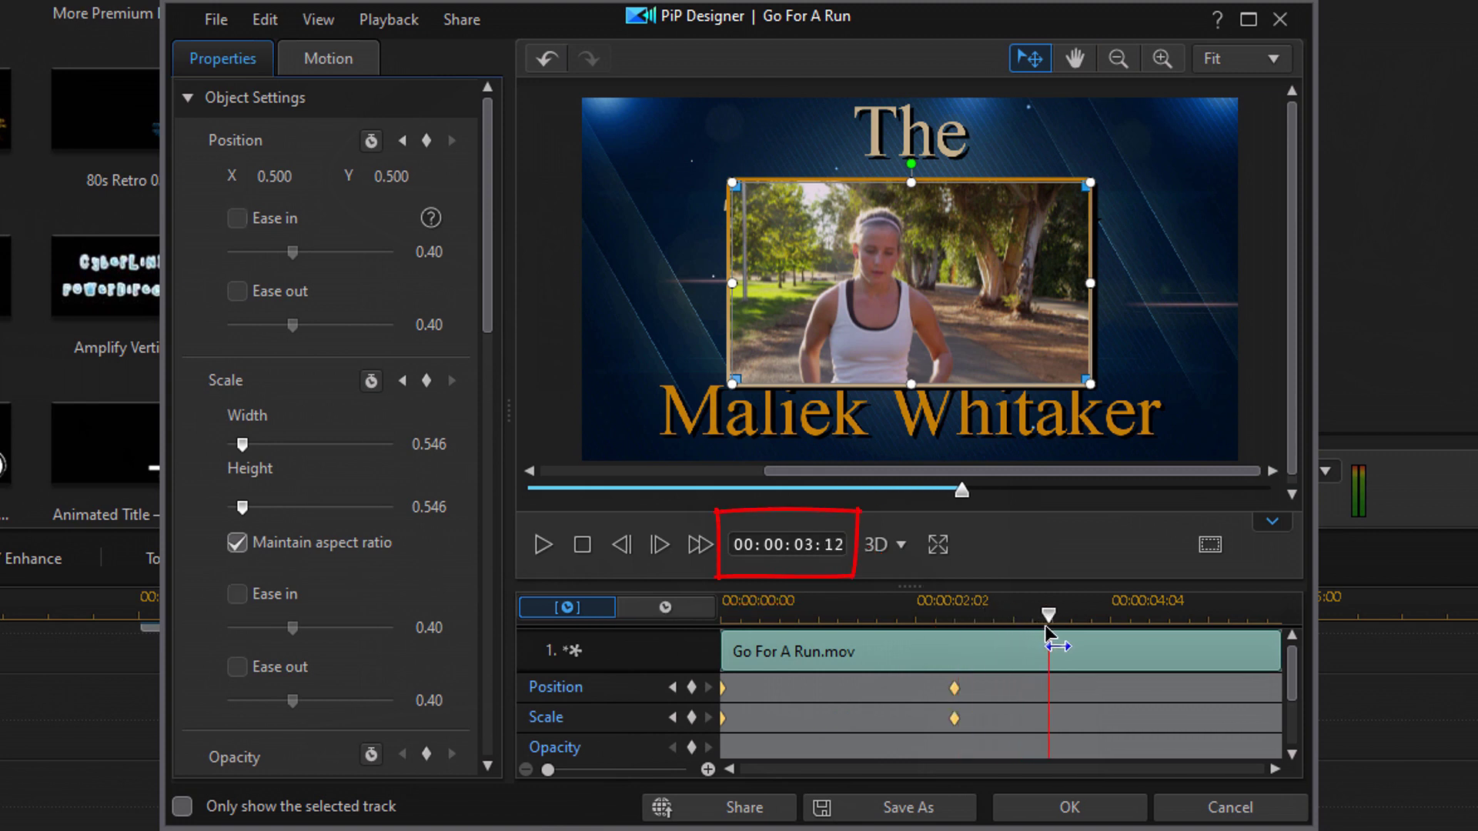
pyautogui.click(691, 718)
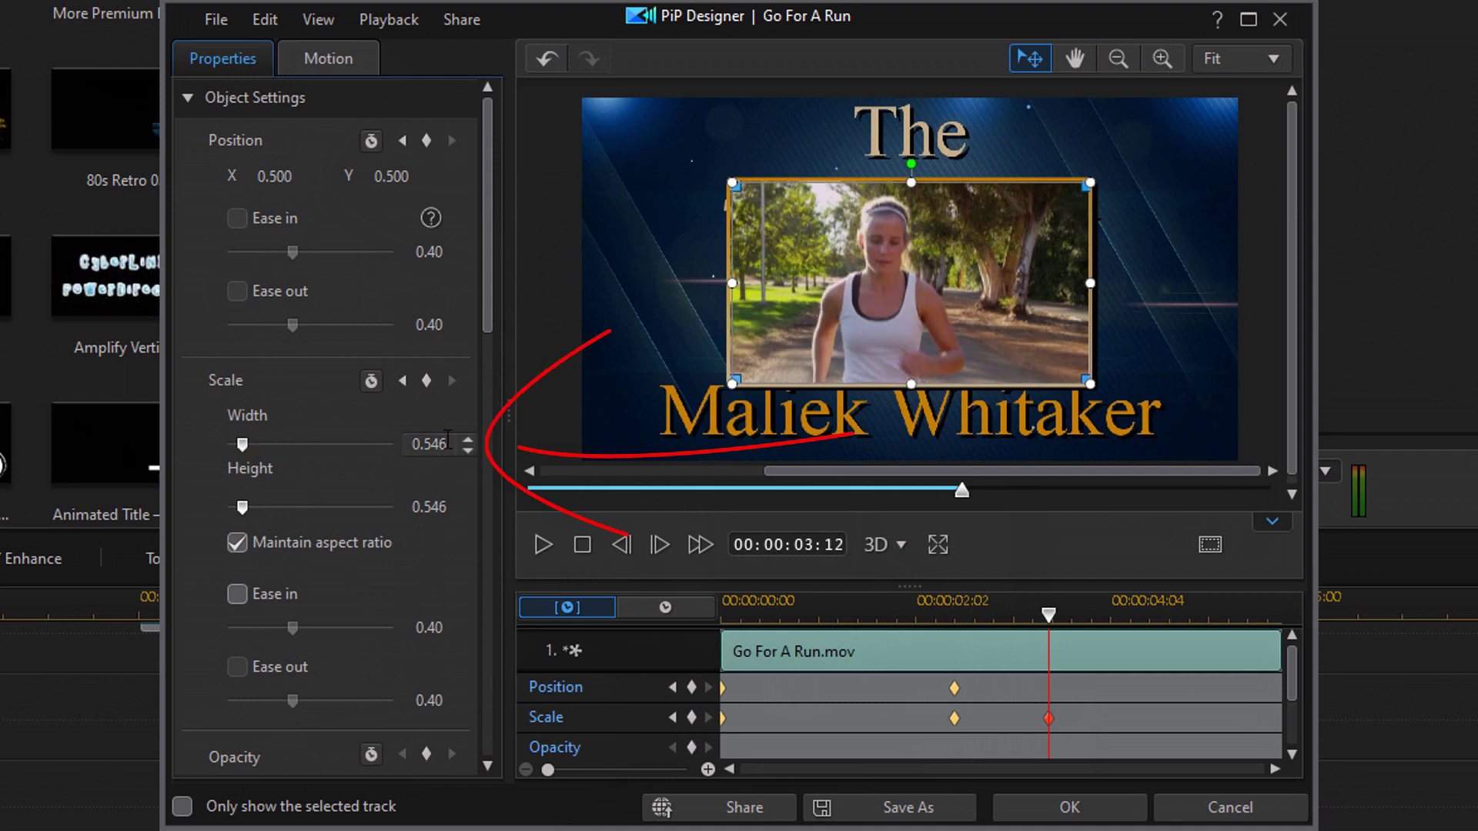
pyautogui.moveTo(448, 435); pyautogui.dragTo(325, 436)
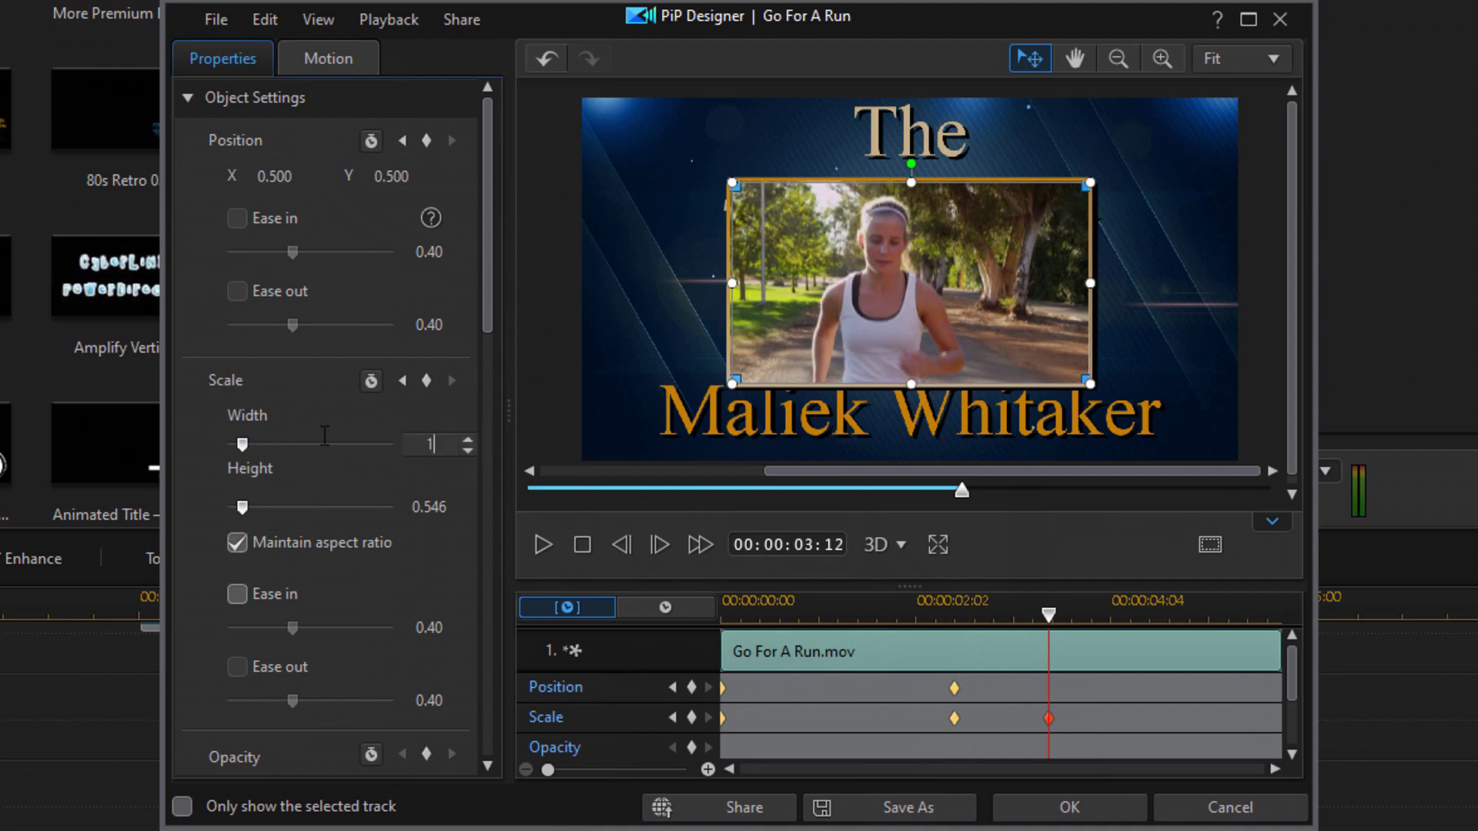
pyautogui.write('1')
pyautogui.press('Return')
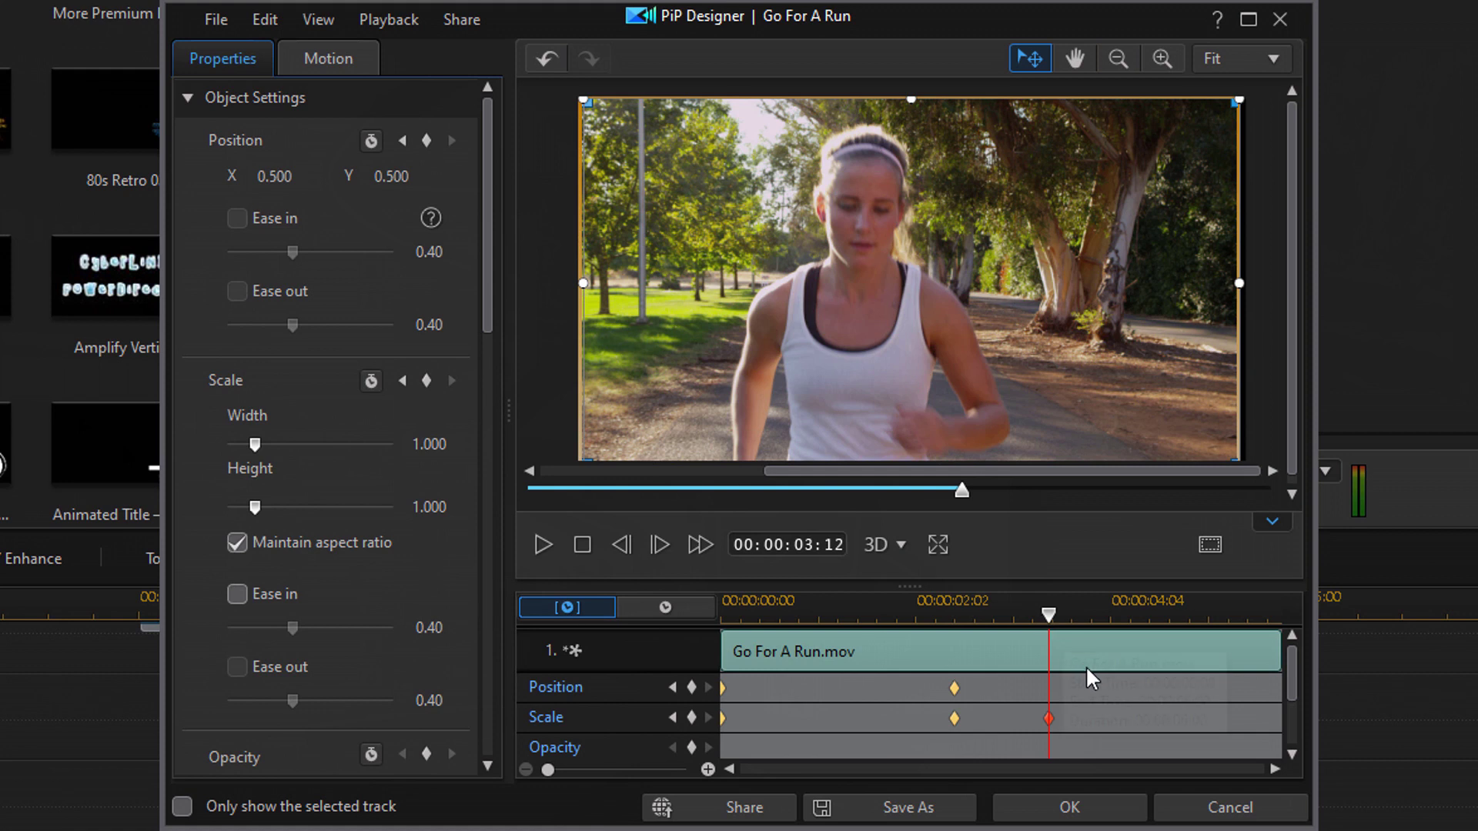
# - Preview the Go For A Run animation from its start and accept it, and play the whole intro from the beginning
pyautogui.moveTo(1052, 616); pyautogui.dragTo(519, 592)
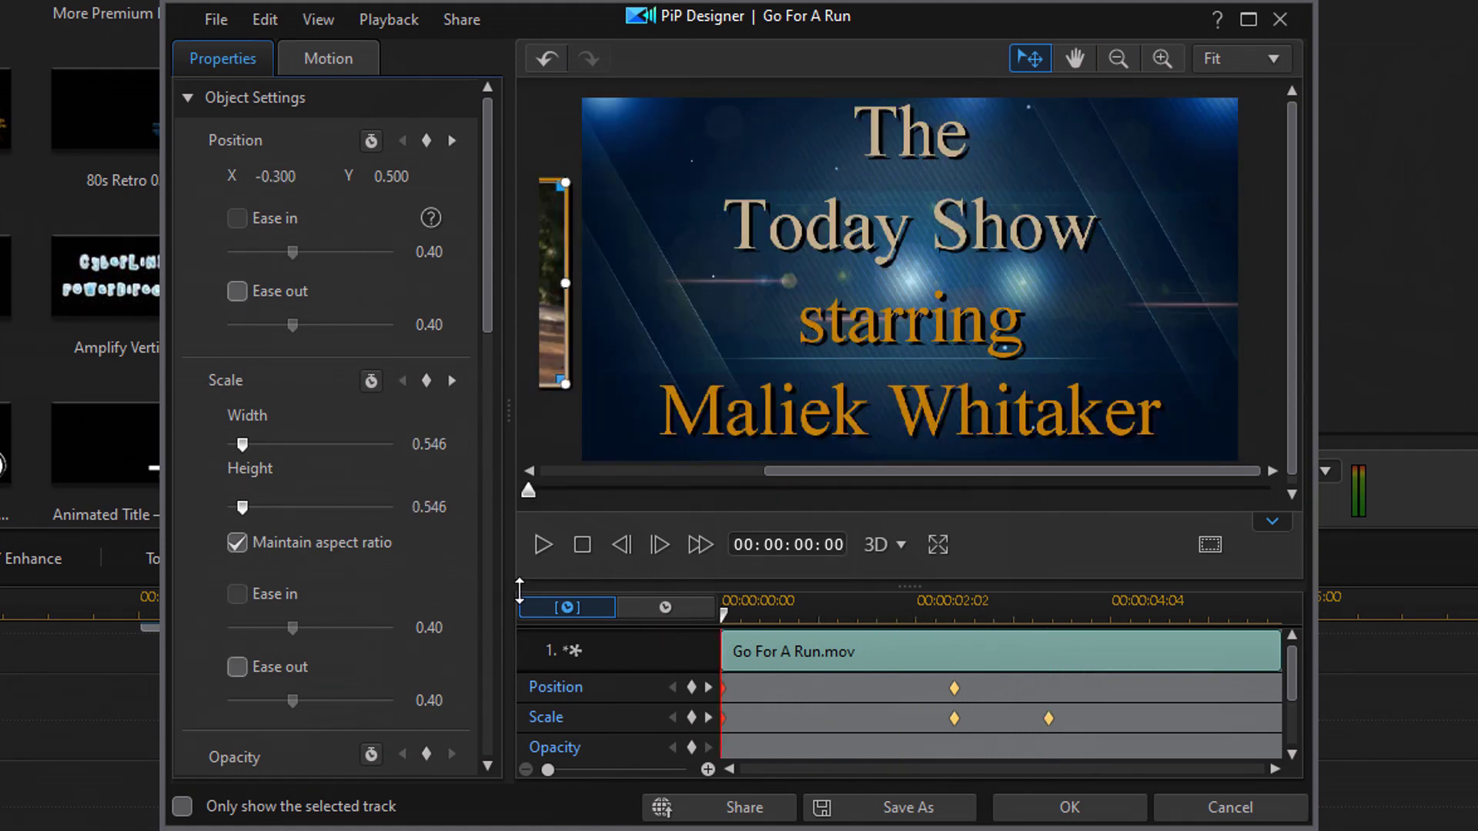
pyautogui.click(542, 548)
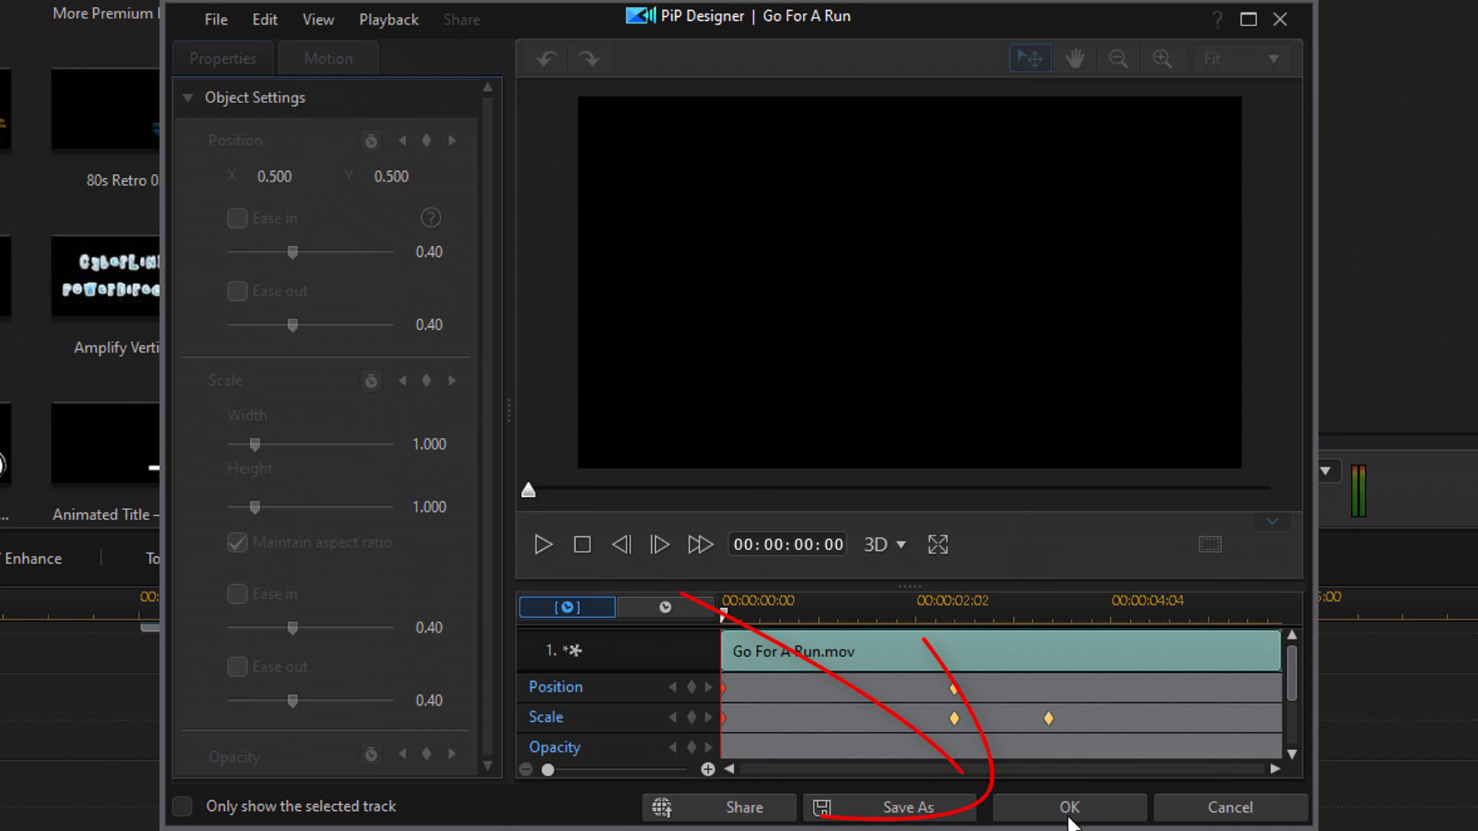
pyautogui.click(1070, 819)
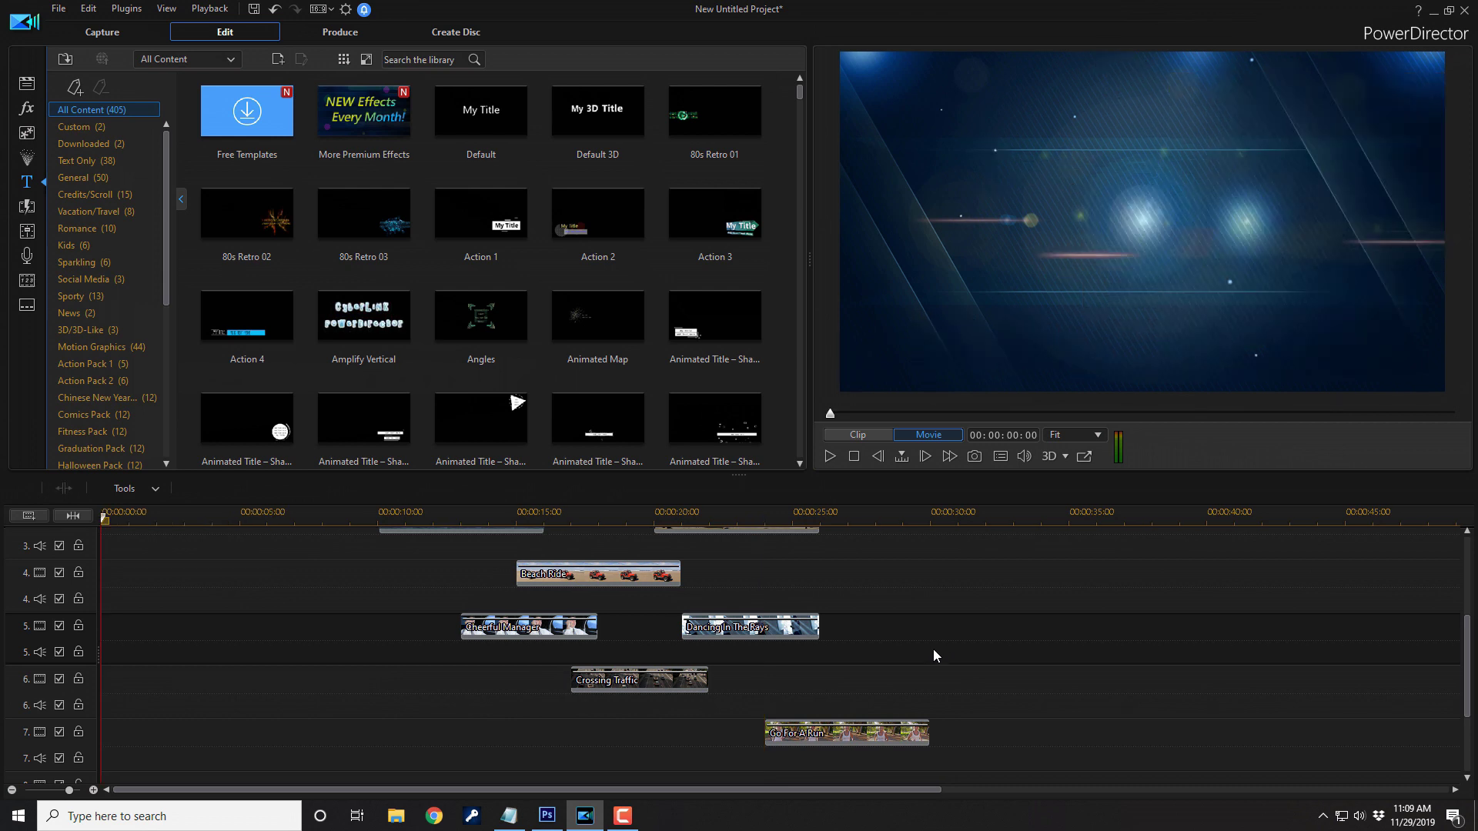
pyautogui.click(829, 458)
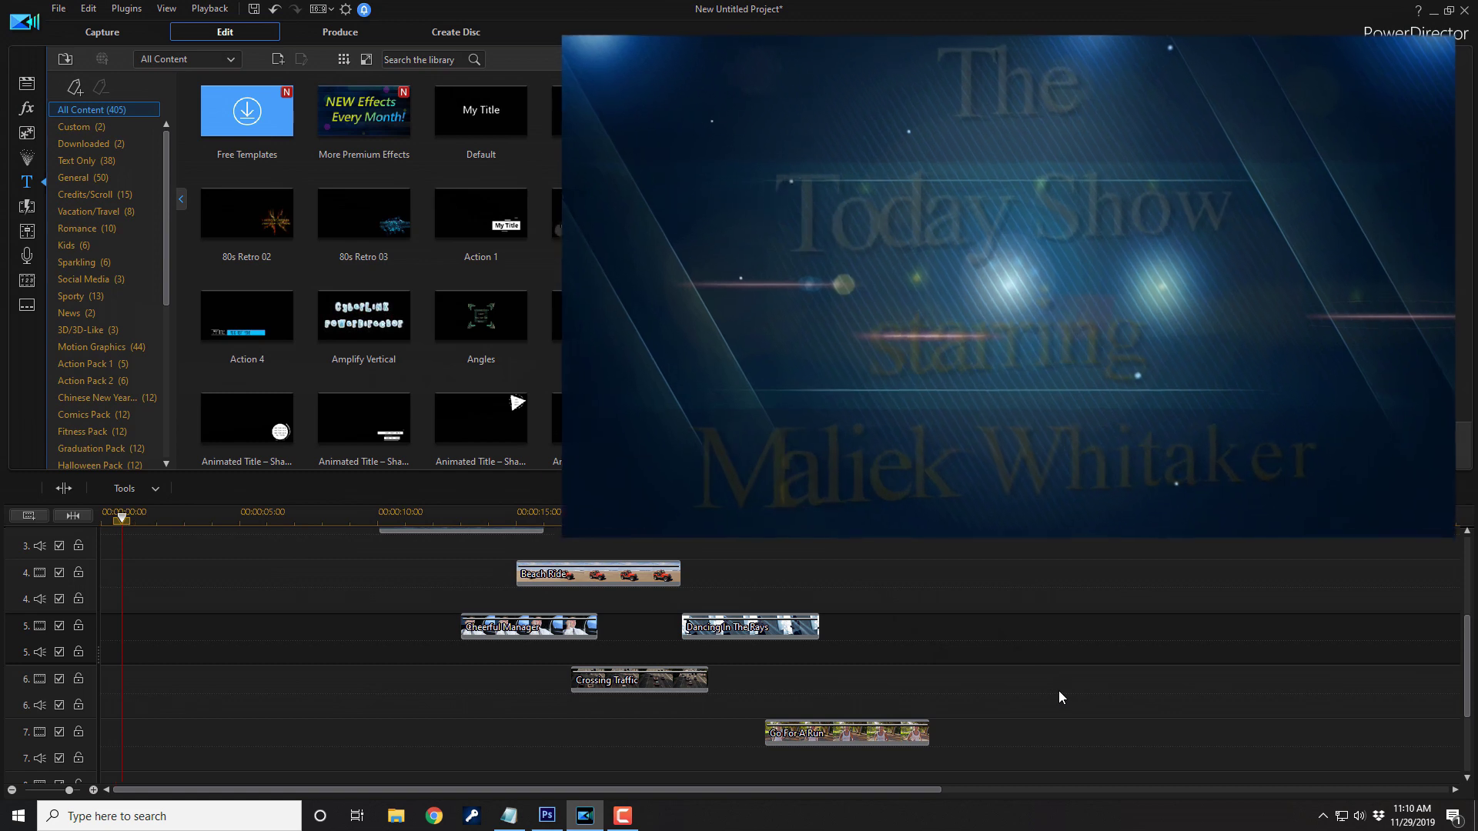